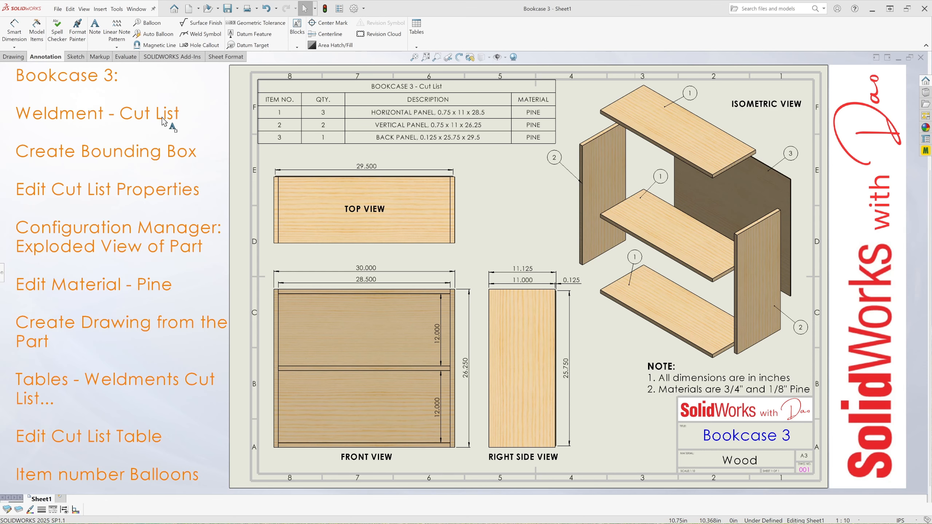
click(245, 120)
click(241, 117)
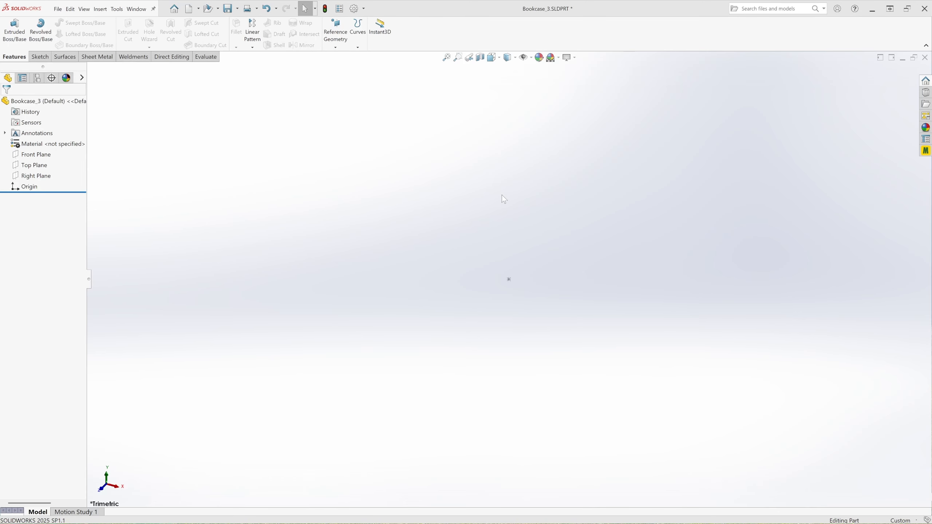
click(59, 10)
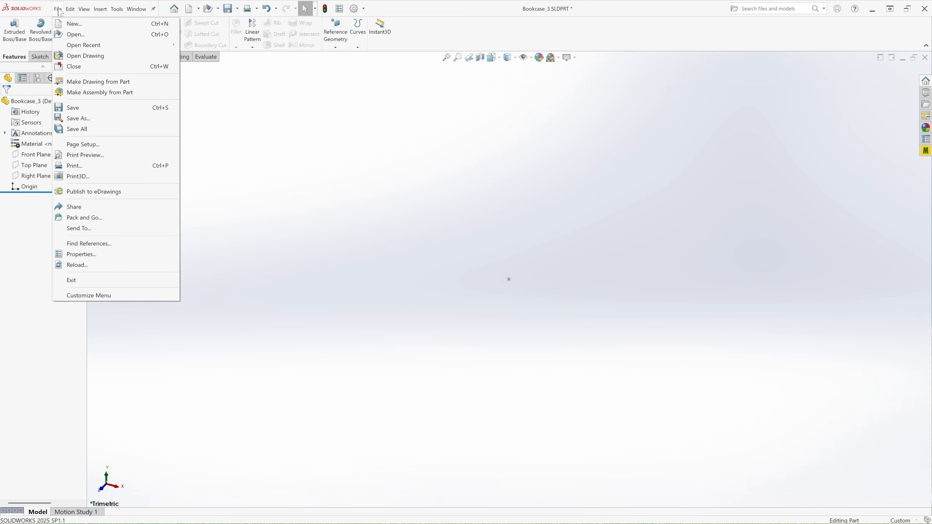
click(70, 25)
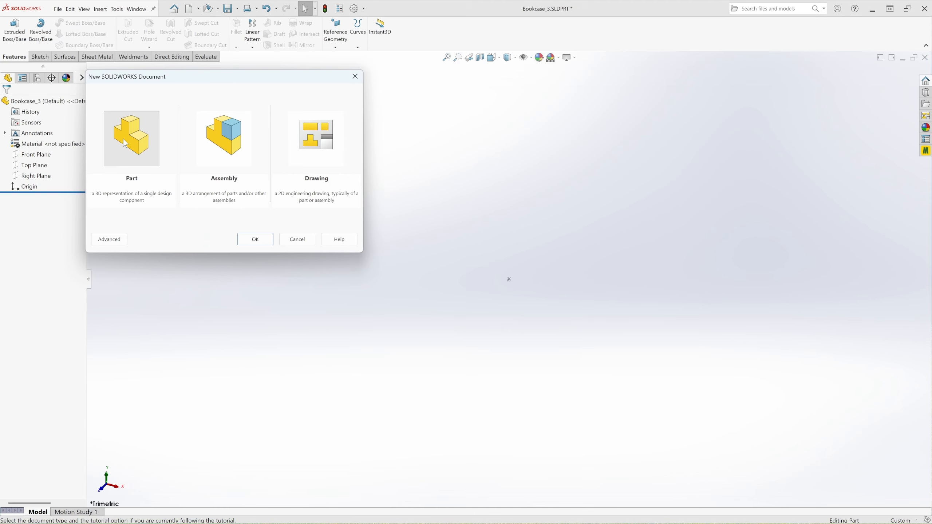
click(355, 77)
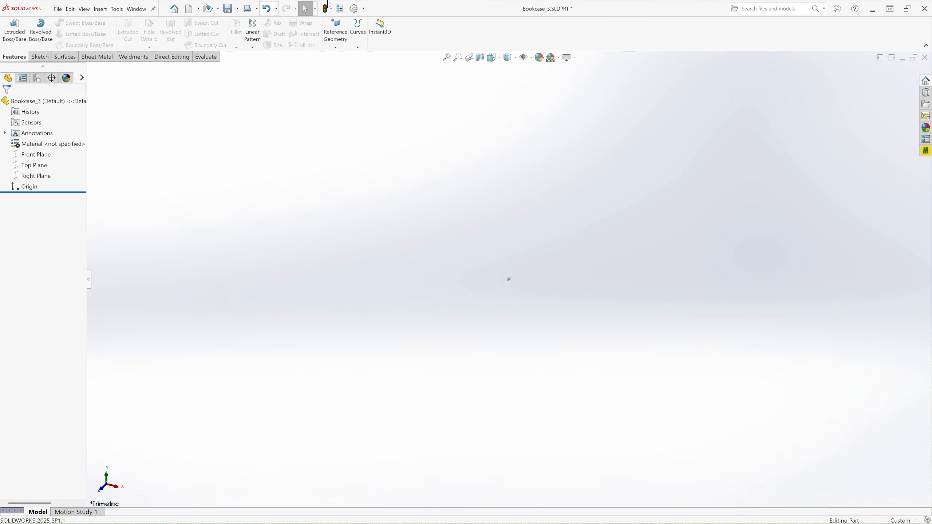
Step: Change the part's background scene to Plain White
click(559, 58)
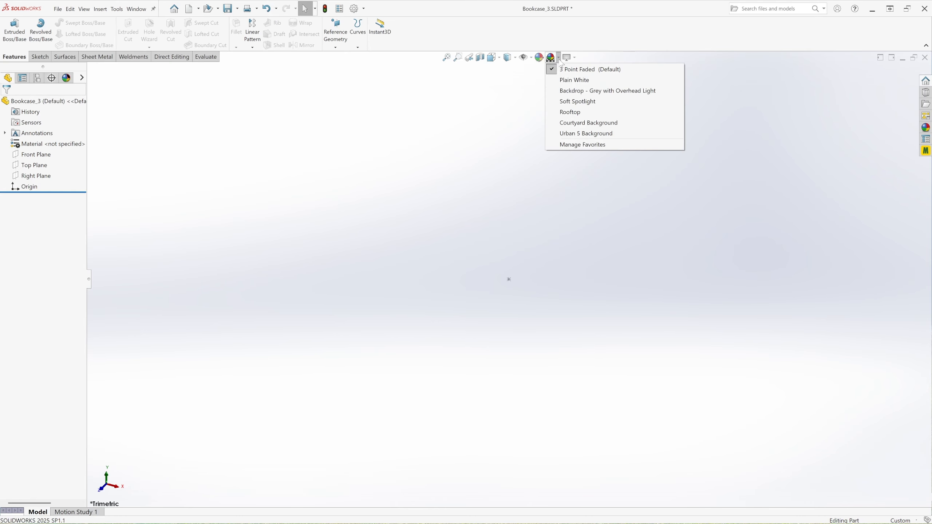
click(563, 80)
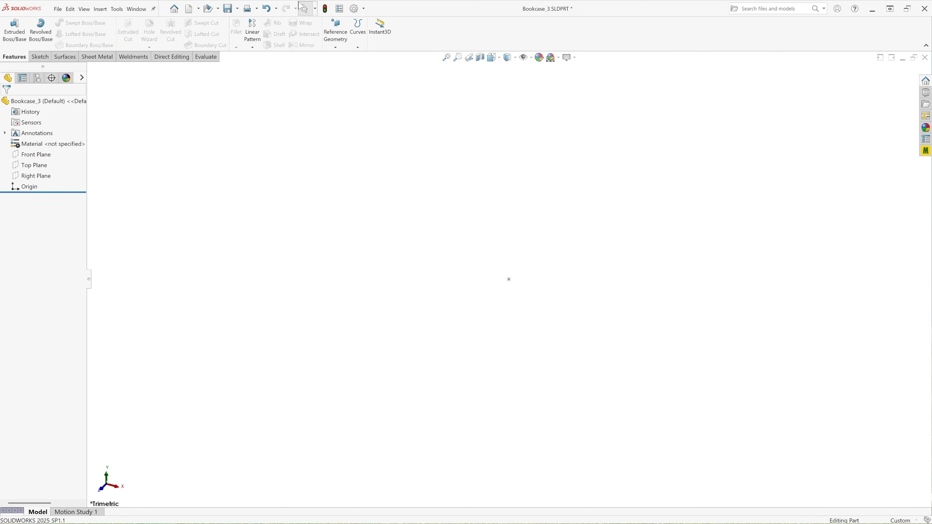
Step: Set the document's unit system to IPS (inch, pound, second) with three decimal places (.123) for length
click(364, 10)
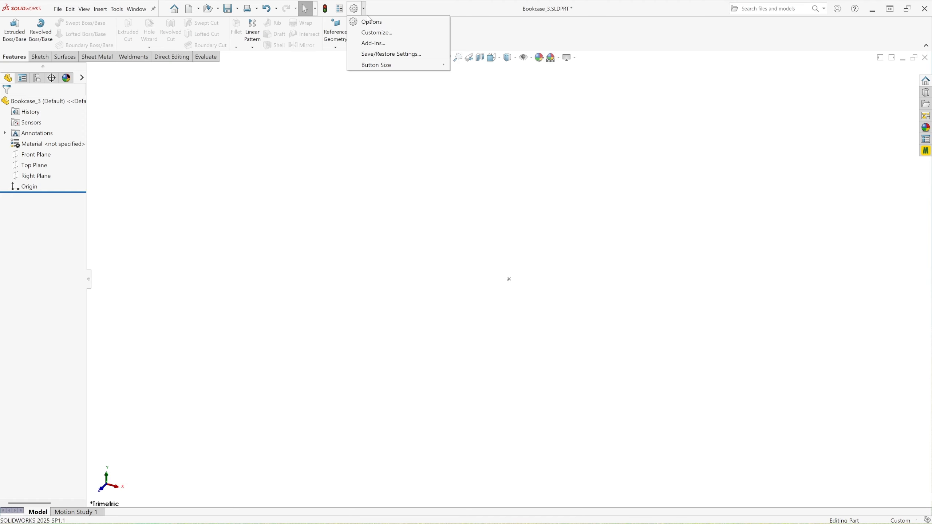
click(369, 21)
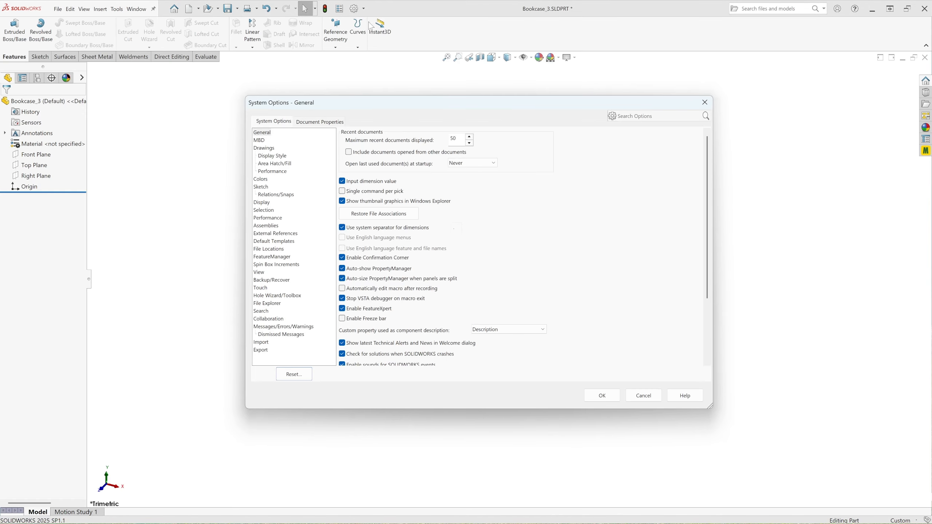
click(310, 123)
click(260, 195)
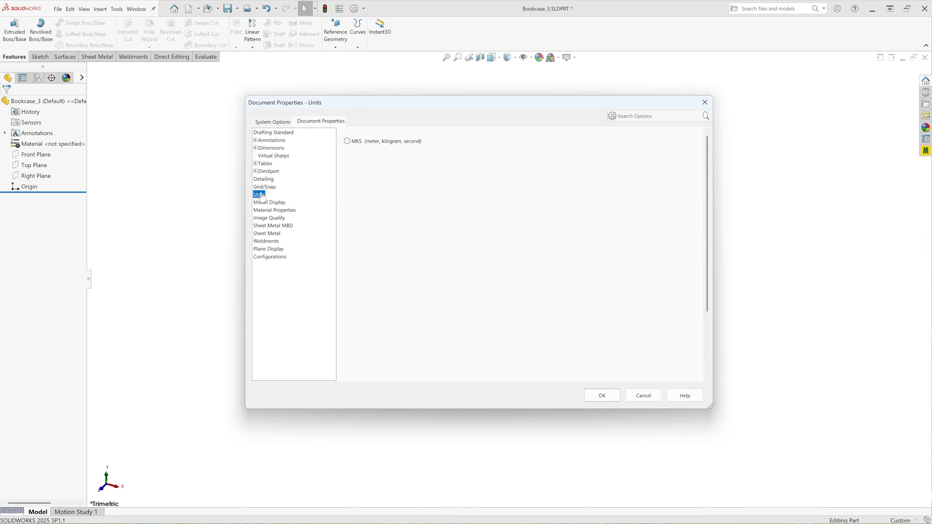
click(349, 170)
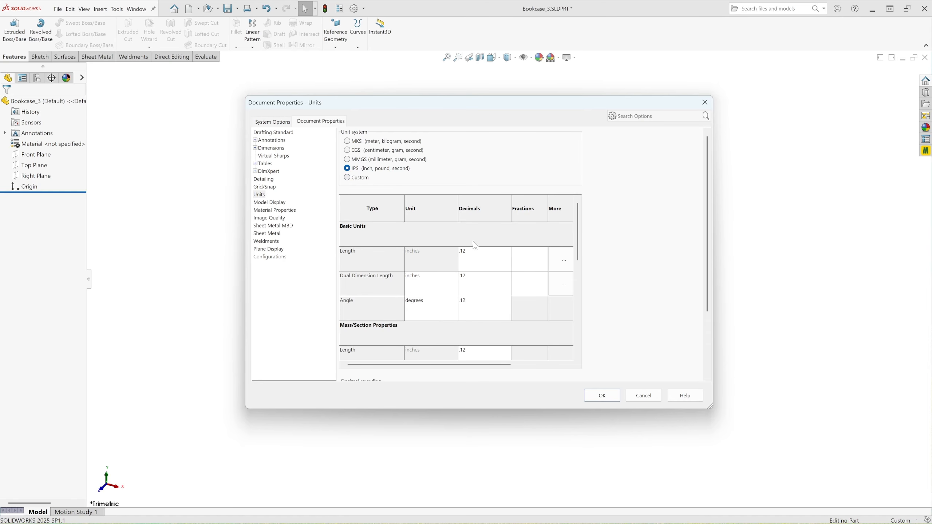
click(508, 252)
click(472, 290)
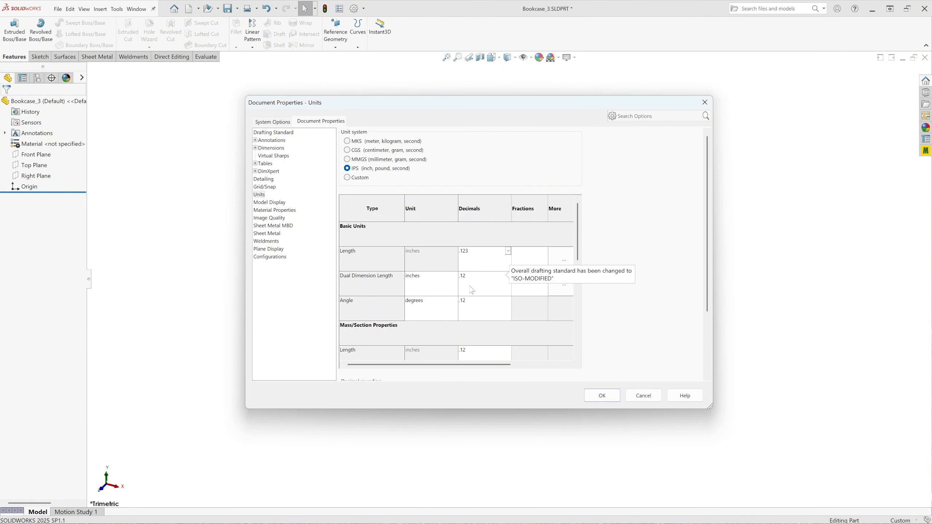
click(602, 396)
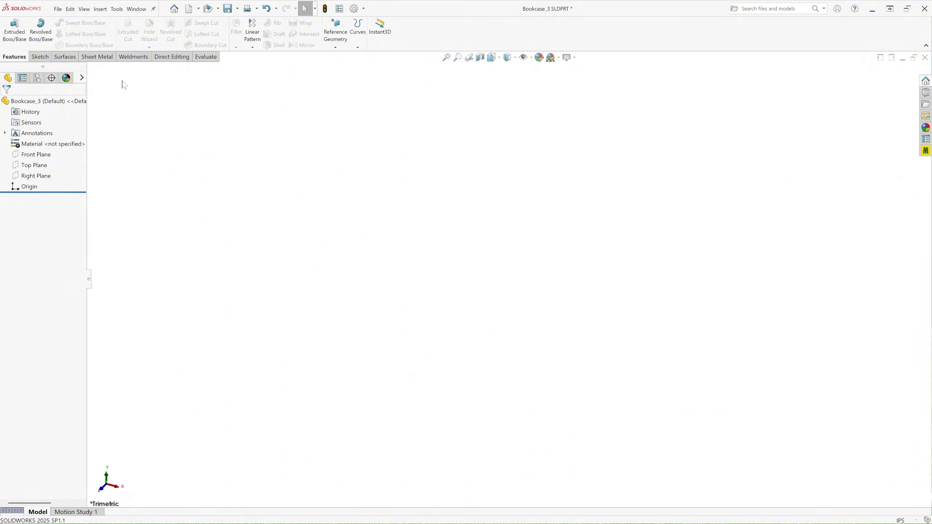
Step: Add a Weldment feature to the empty bookcase part
click(131, 57)
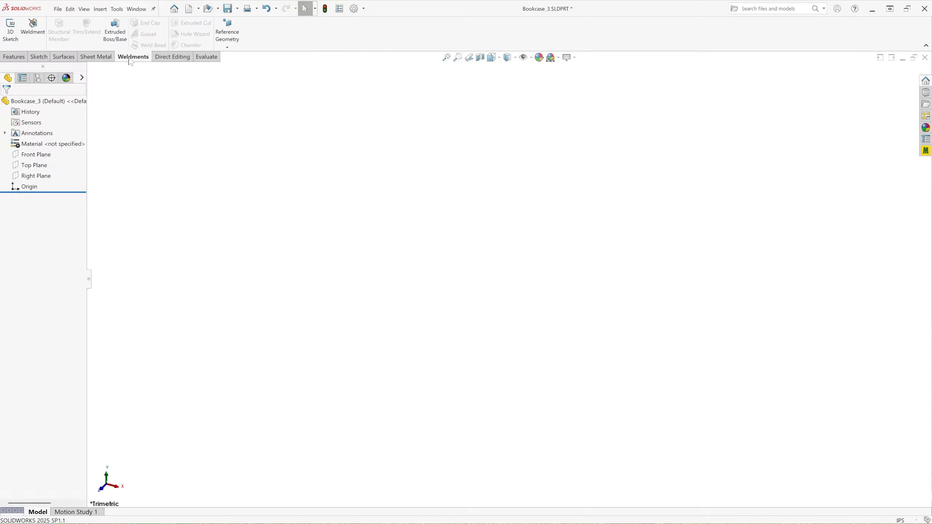
click(33, 29)
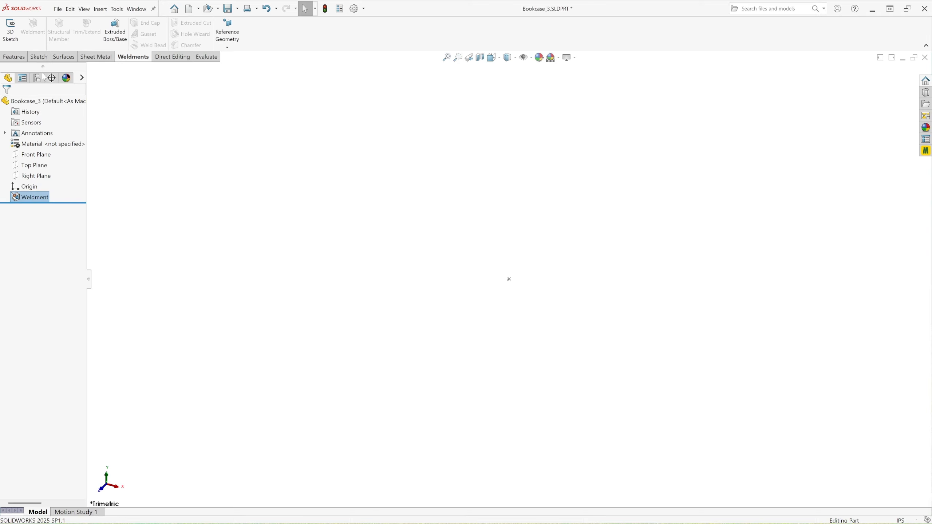
Step: Sketch a center rectangle about 9.4 by 1.64 in on the Top Plane, centred on the origin
click(39, 166)
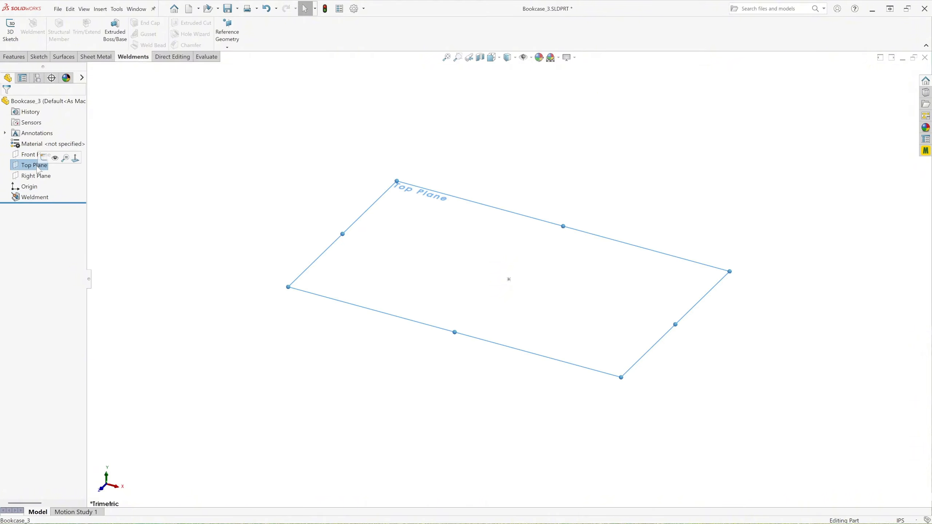
click(43, 158)
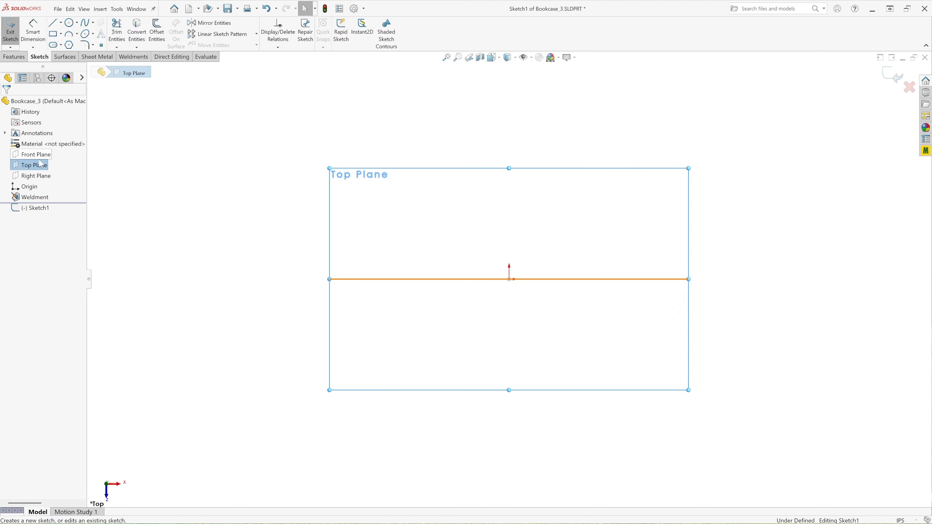
click(61, 34)
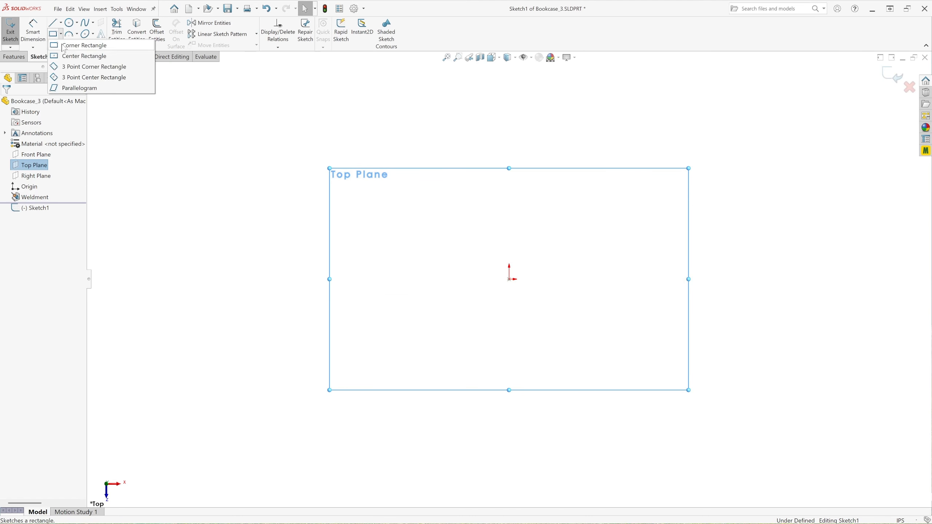
click(73, 56)
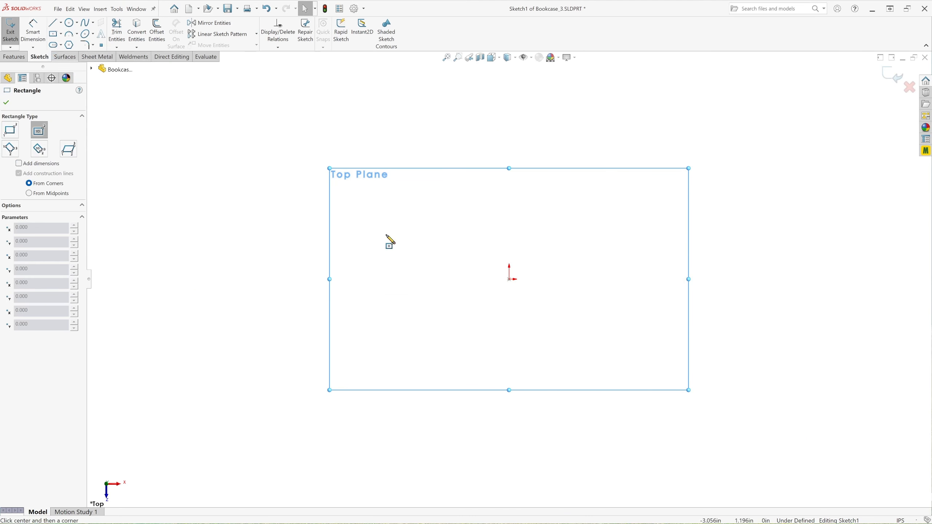
click(510, 280)
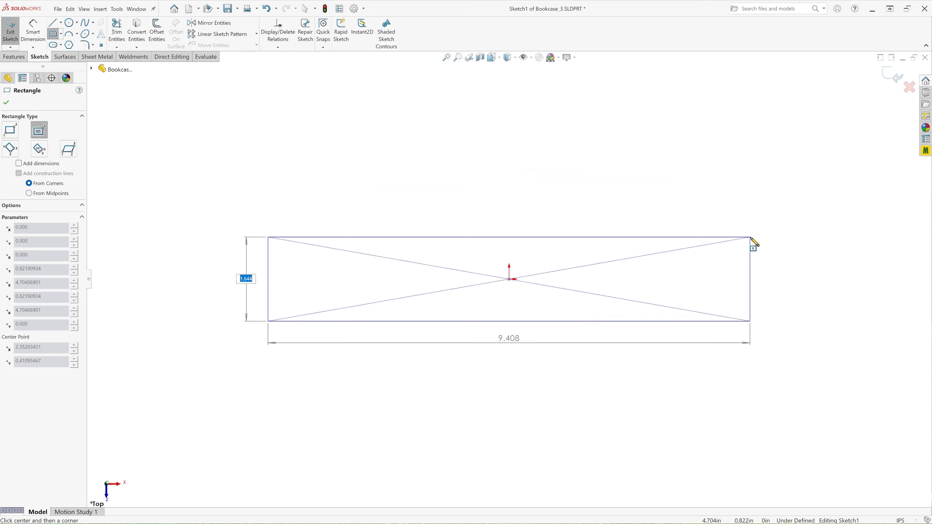
click(750, 237)
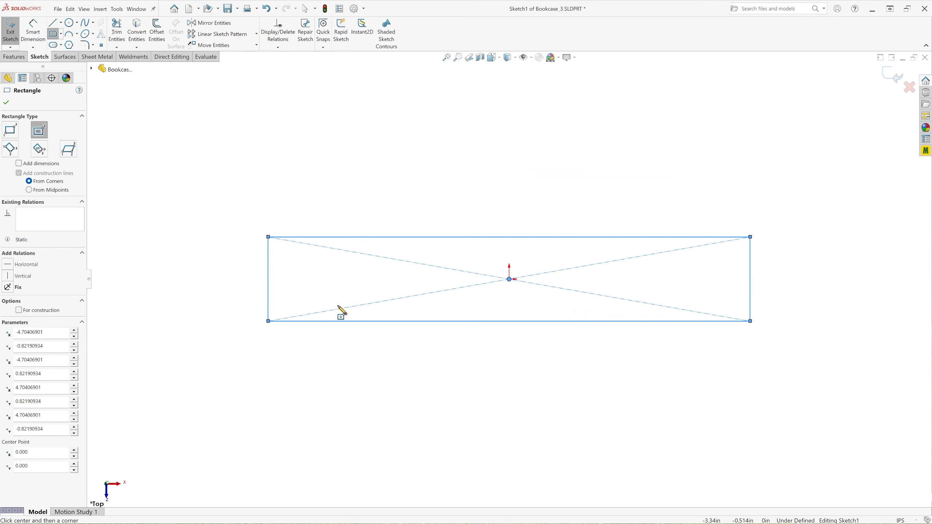
click(6, 102)
Step: Dimension the rectangle with a vertical side of 11 in and a horizontal side of 28.5 in
click(33, 31)
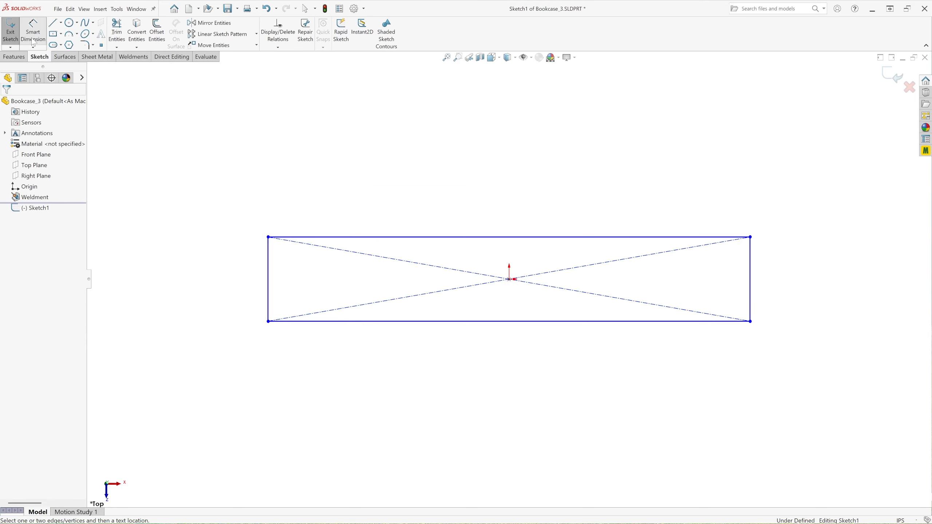
click(268, 283)
click(223, 284)
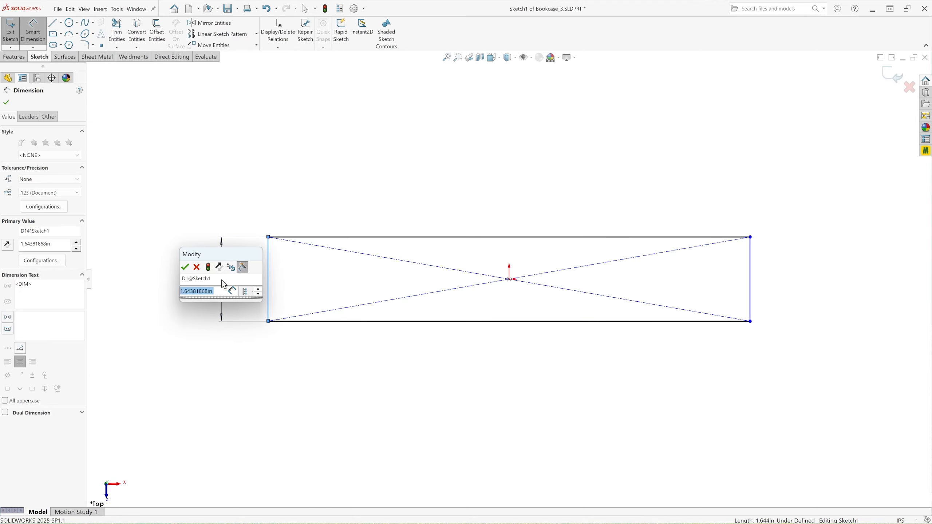
text(11)
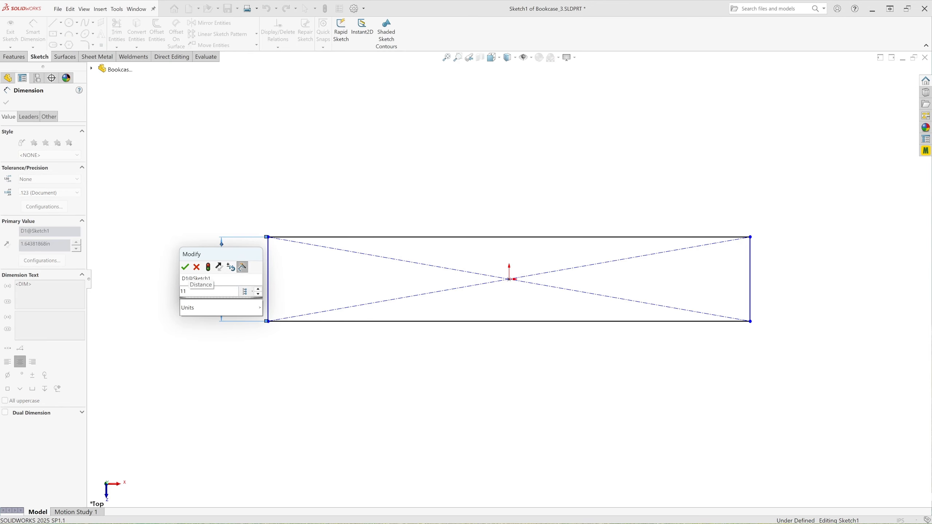
click(185, 267)
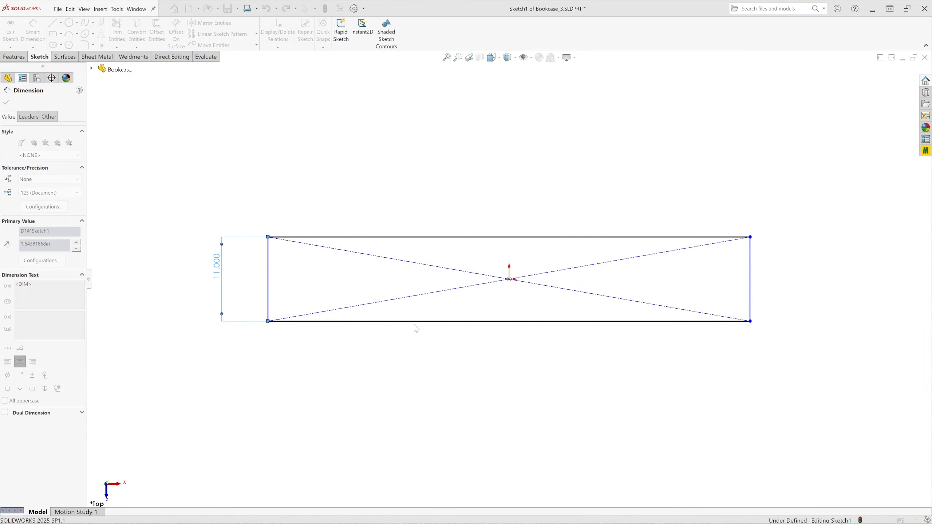
click(516, 321)
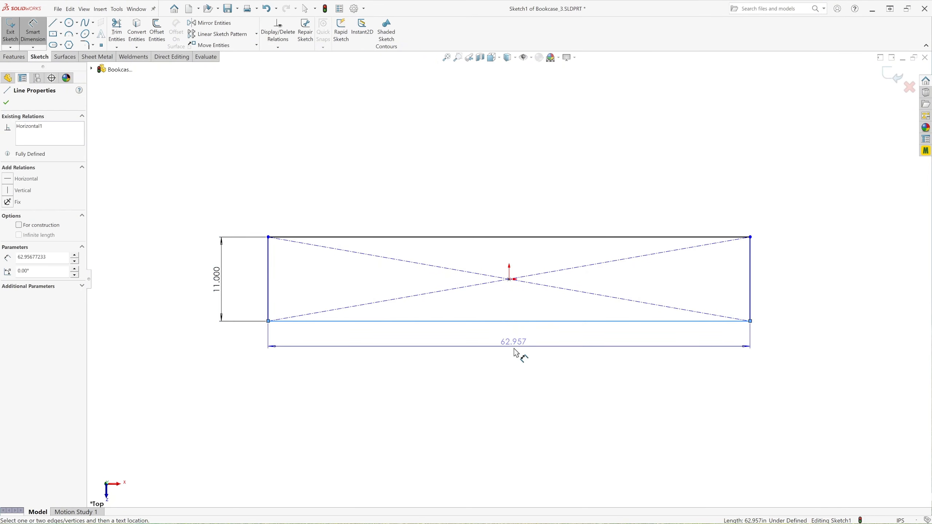
click(517, 365)
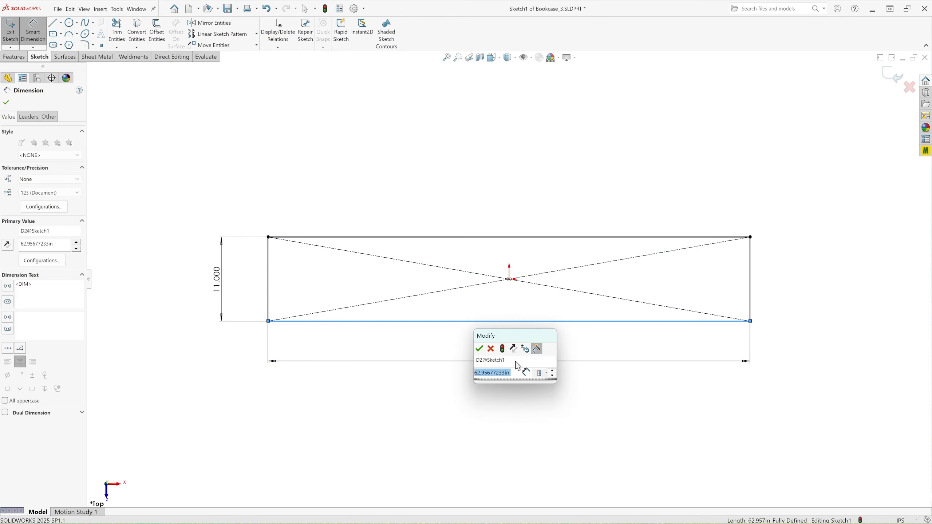
text(28.5)
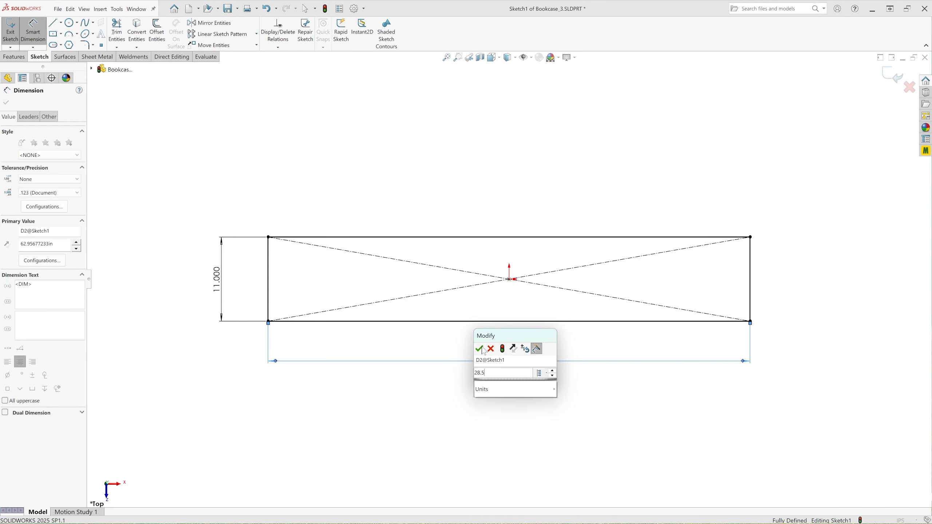
key(Escape)
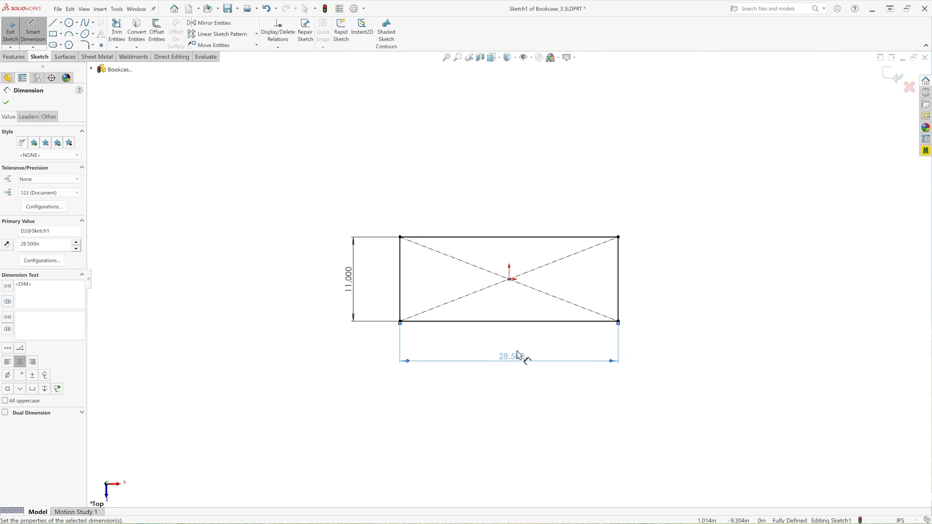
scroll(520, 356, down, 2)
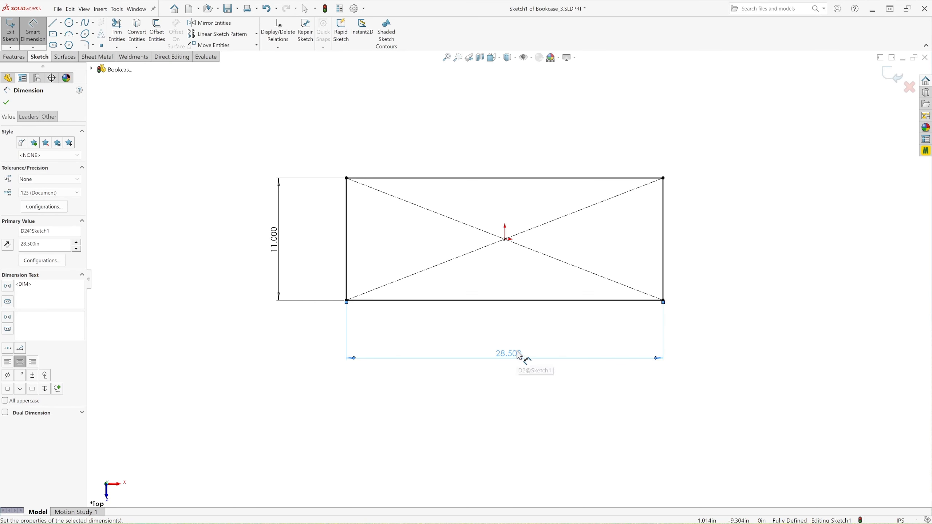
click(7, 104)
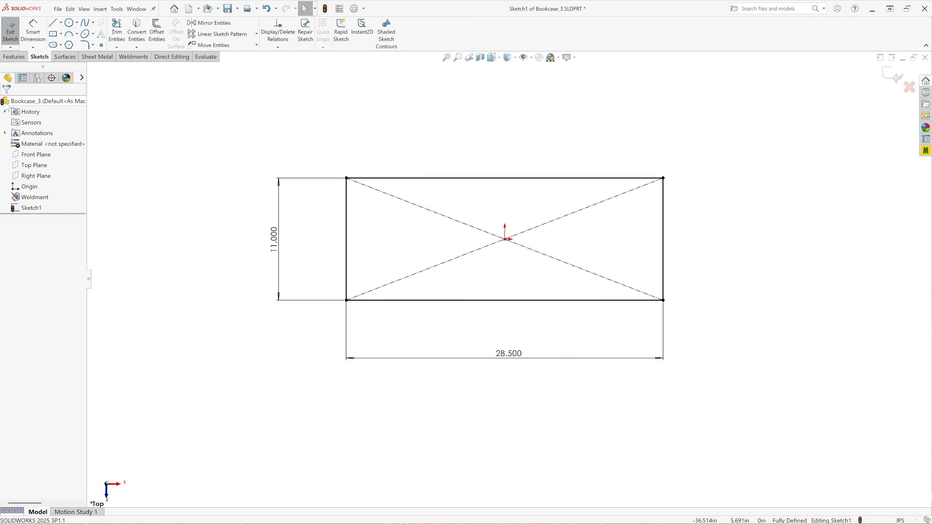
Step: Extrude the rectangle upward as a Blind boss 0.75 in thick to form the horizontal panel
click(14, 57)
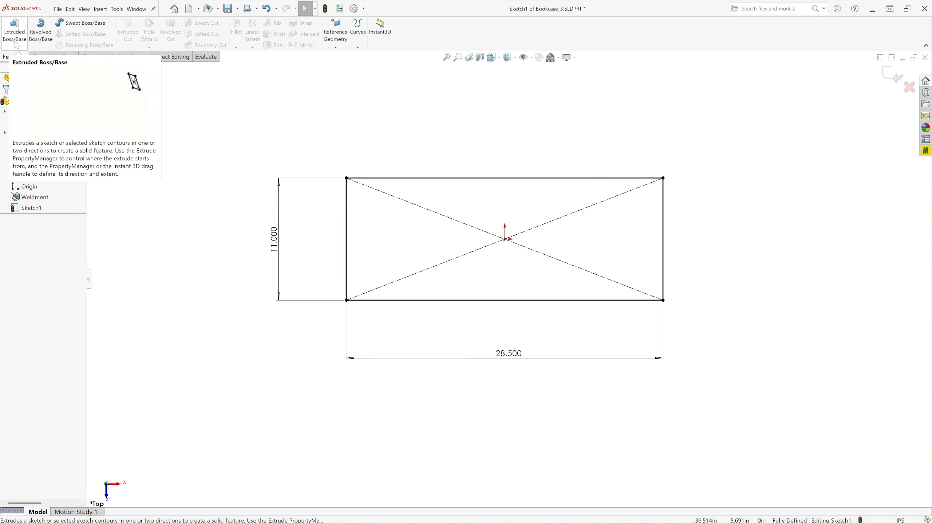
click(16, 43)
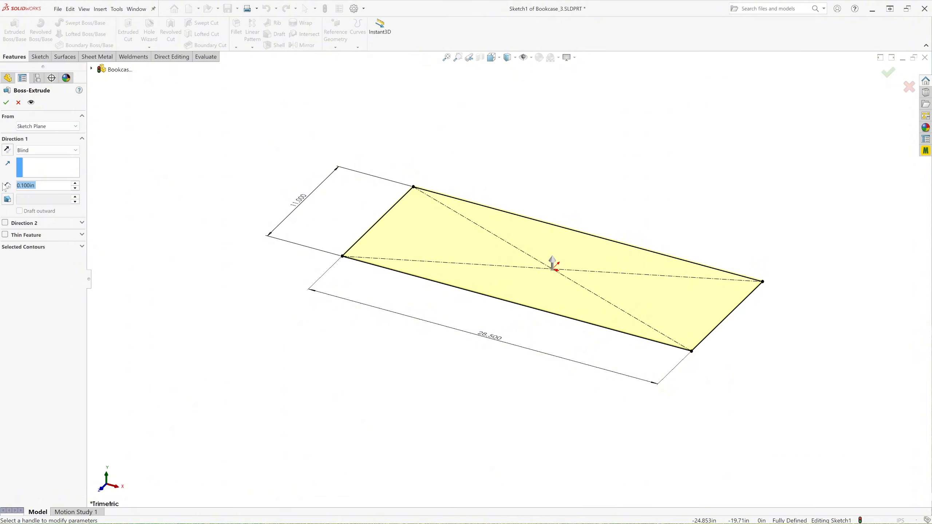
text(.75)
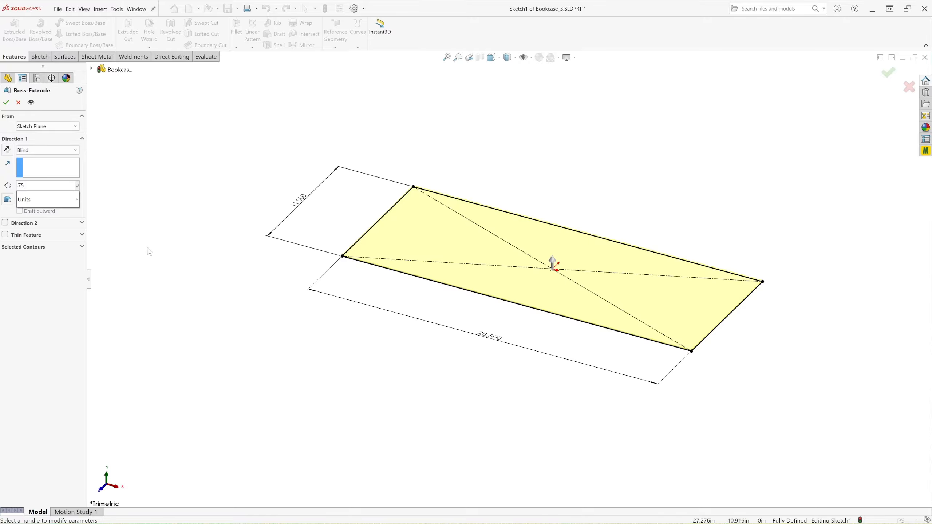
key(Return)
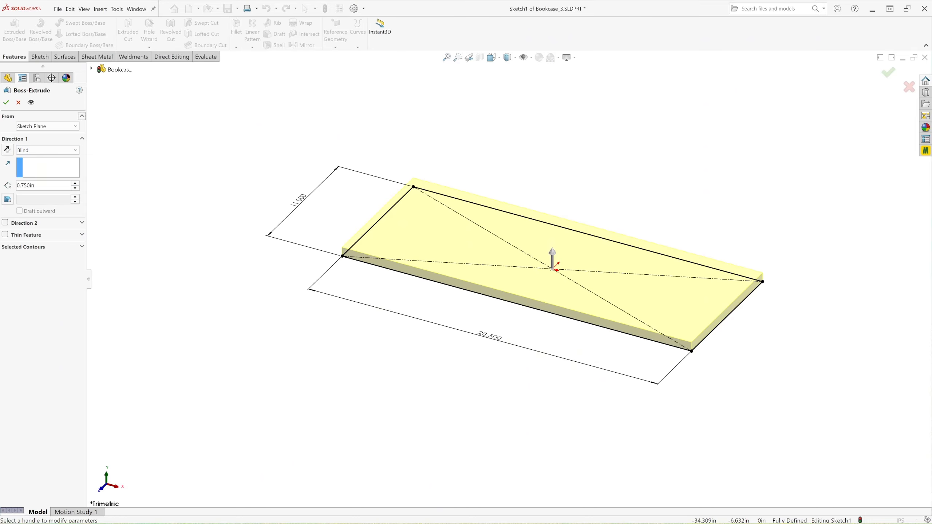
click(7, 102)
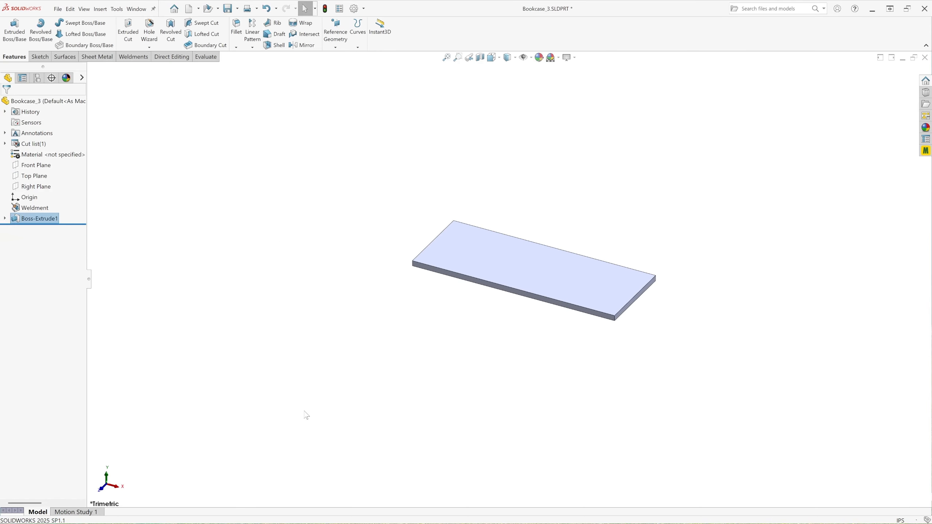
scroll(591, 236, down, 2)
click(573, 57)
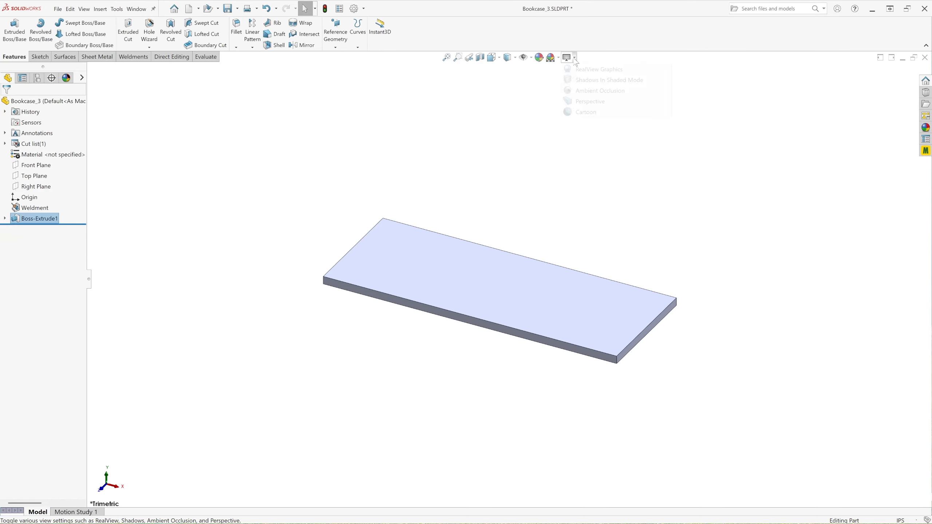
click(680, 167)
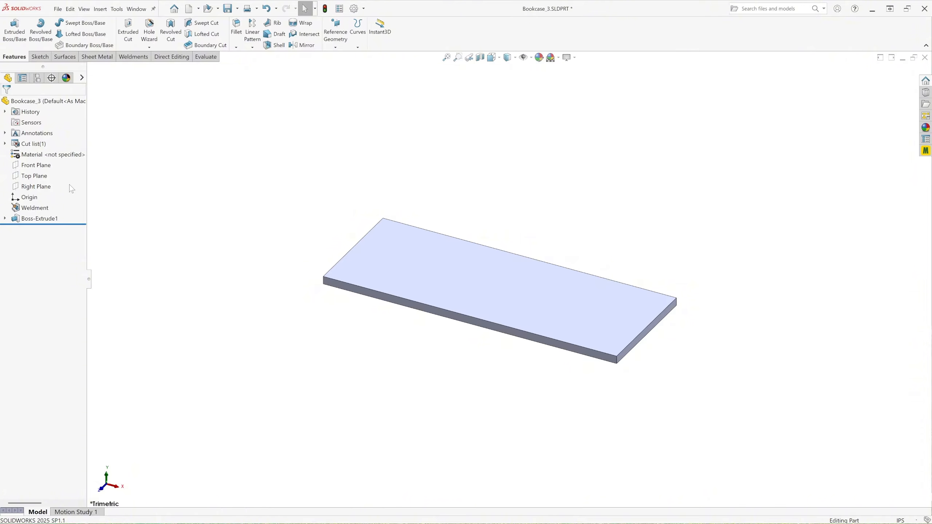
Step: Start a linear pattern along the panel's short vertical corner edge, with Direction 1 reversed to point upward
click(253, 47)
click(266, 59)
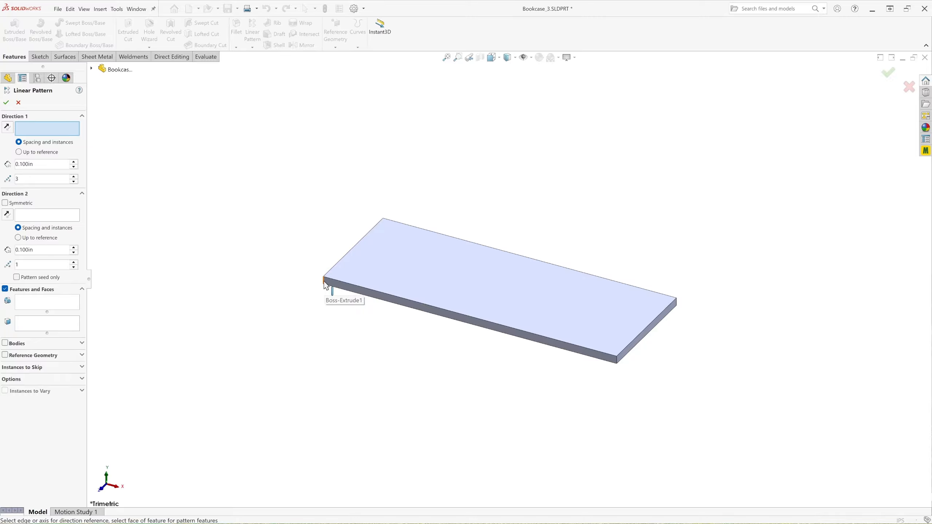
scroll(326, 283, down, 3)
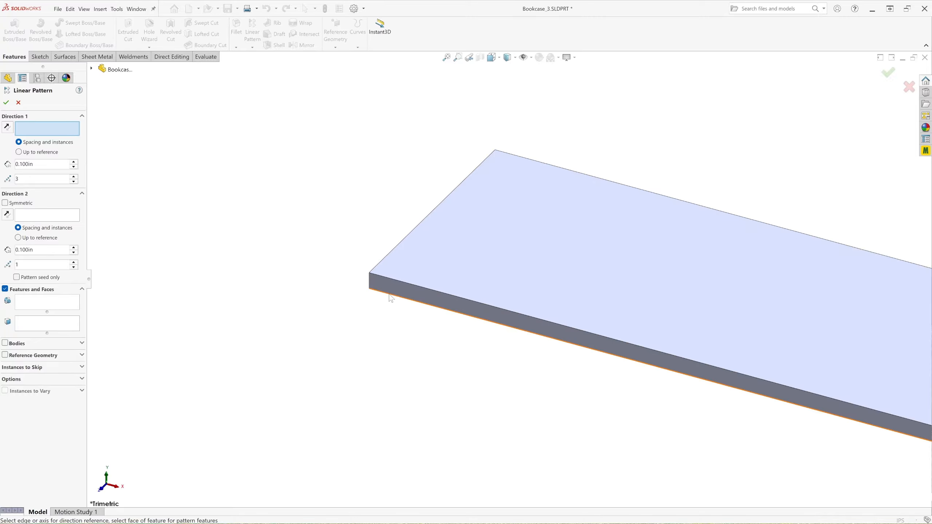
click(368, 282)
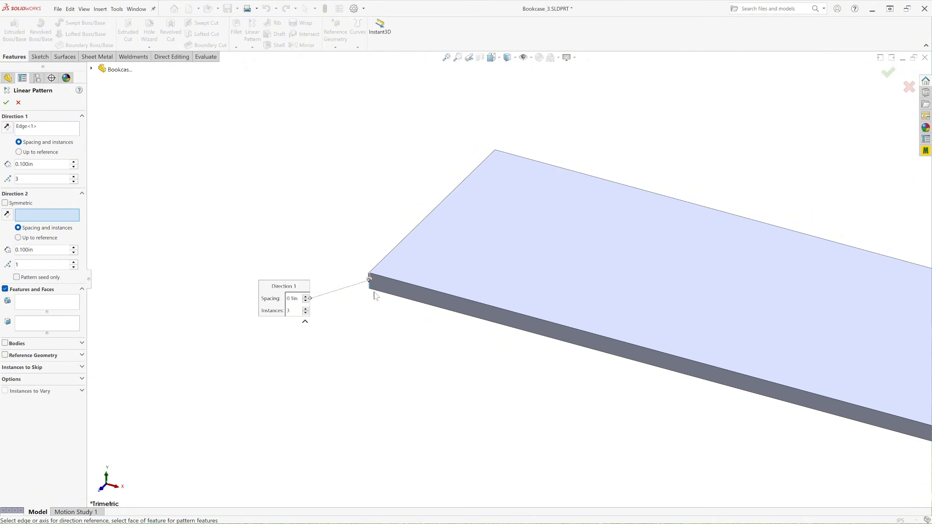
scroll(380, 305, down, 1)
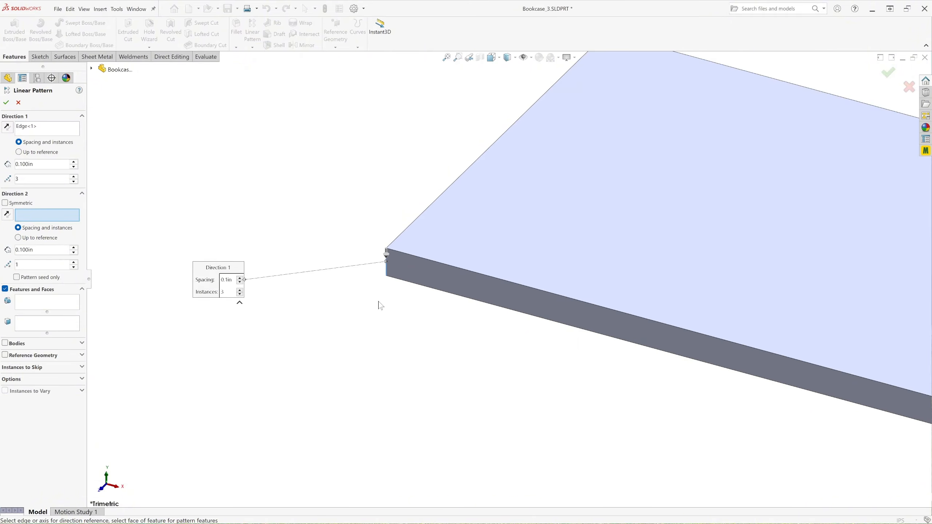
click(7, 128)
scroll(329, 318, up, 5)
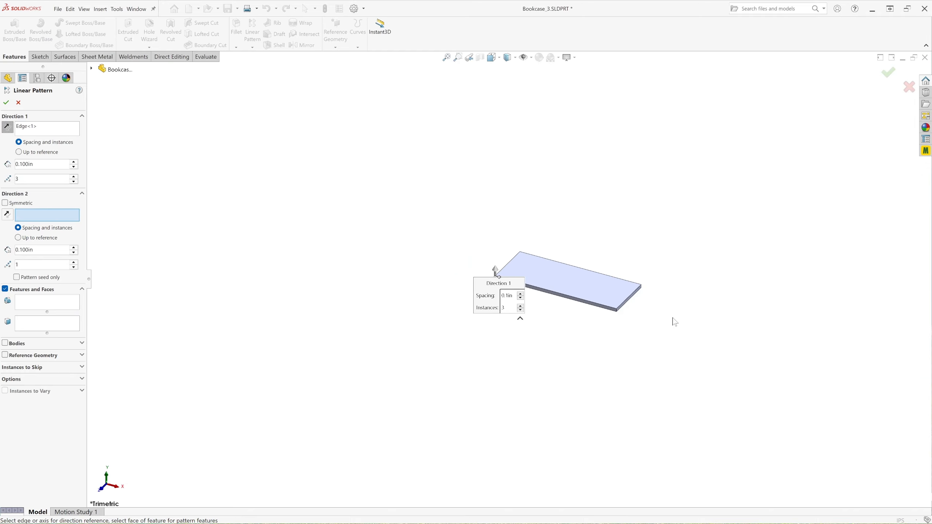
scroll(568, 292, down, 5)
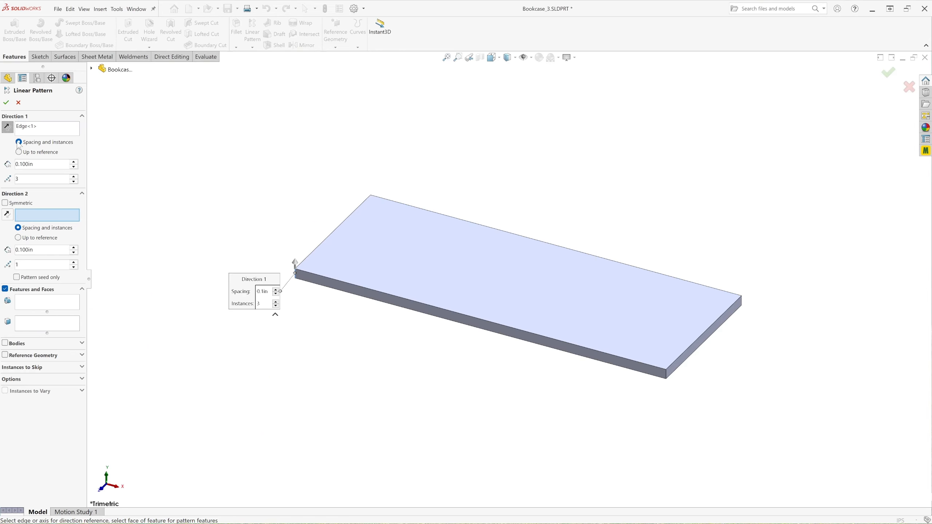
Step: Set the Direction 1 pattern spacing to 12.75 in
double_click(33, 165)
text(12.75)
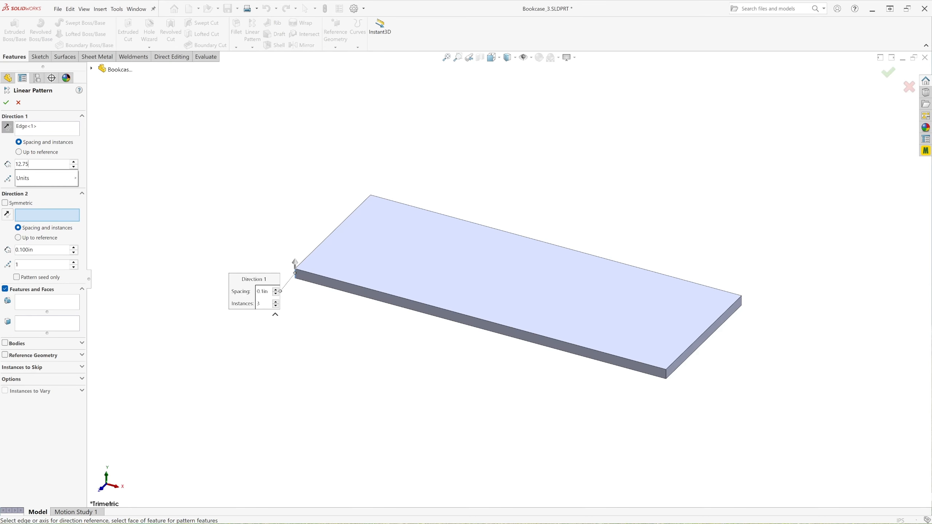
text(0)
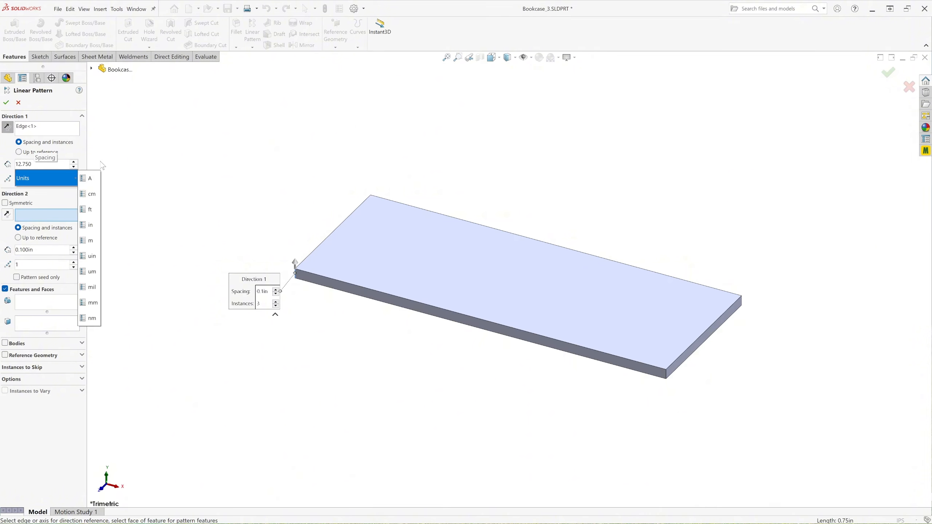
key(Return)
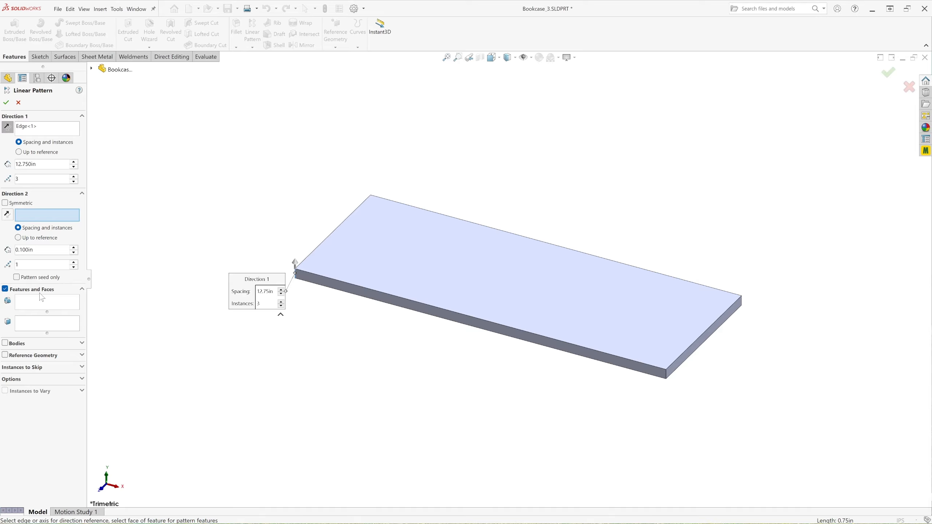
Step: Pattern the panel as a body instead of a feature, with 3 instances stacked upward
click(5, 289)
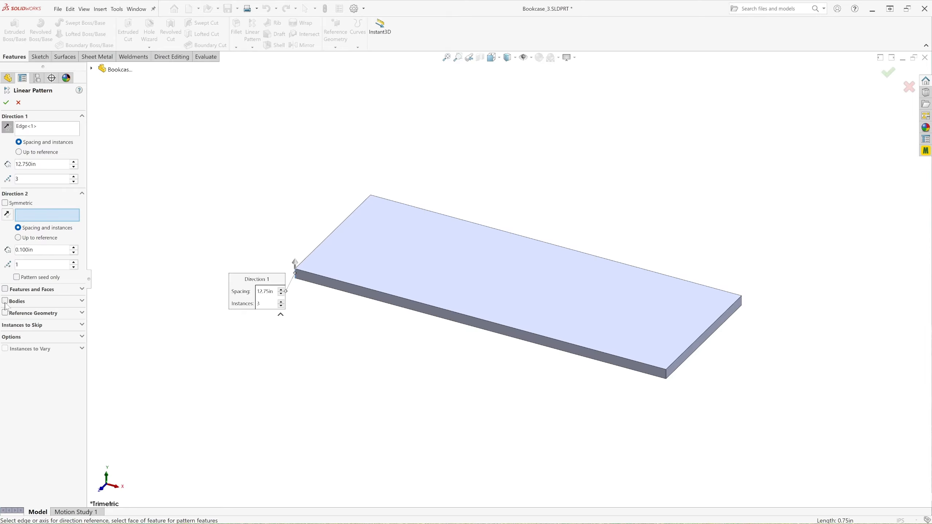
click(5, 301)
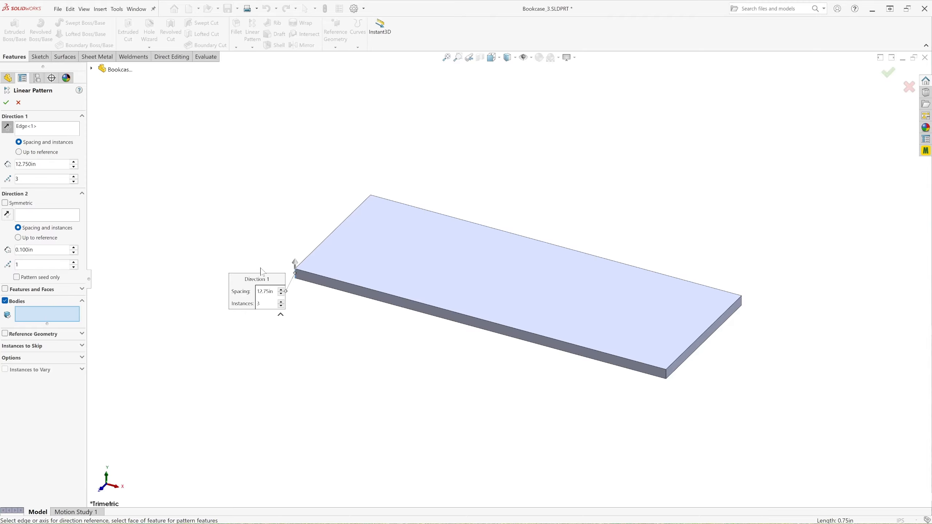
click(535, 289)
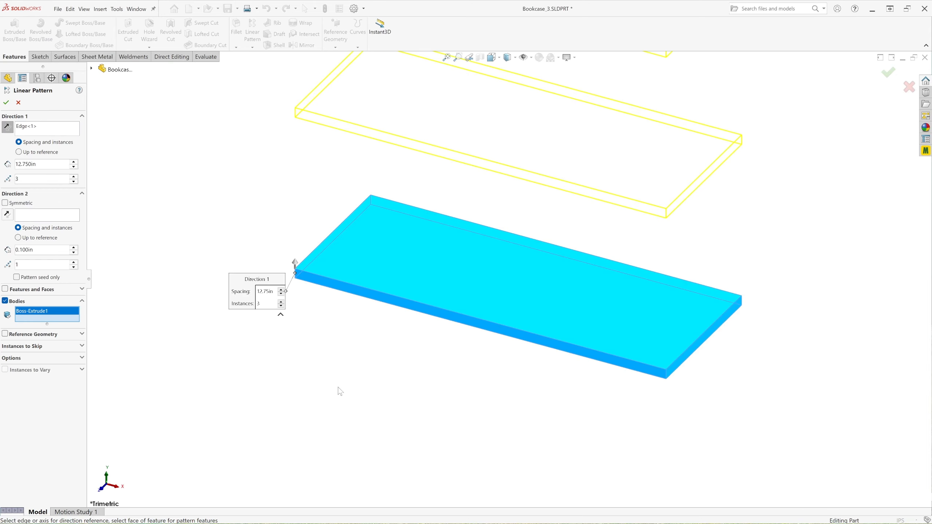
scroll(339, 390, up, 7)
scroll(552, 243, down, 4)
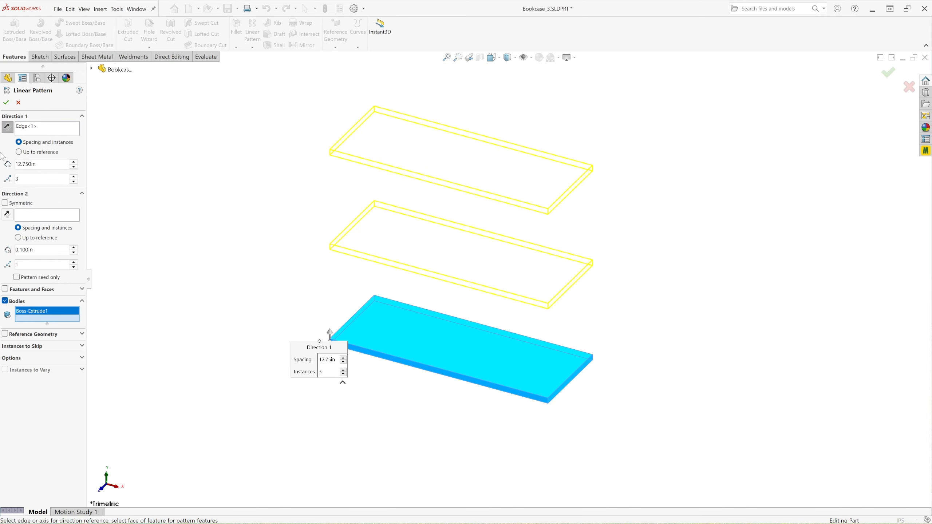
click(6, 103)
scroll(416, 431, up, 3)
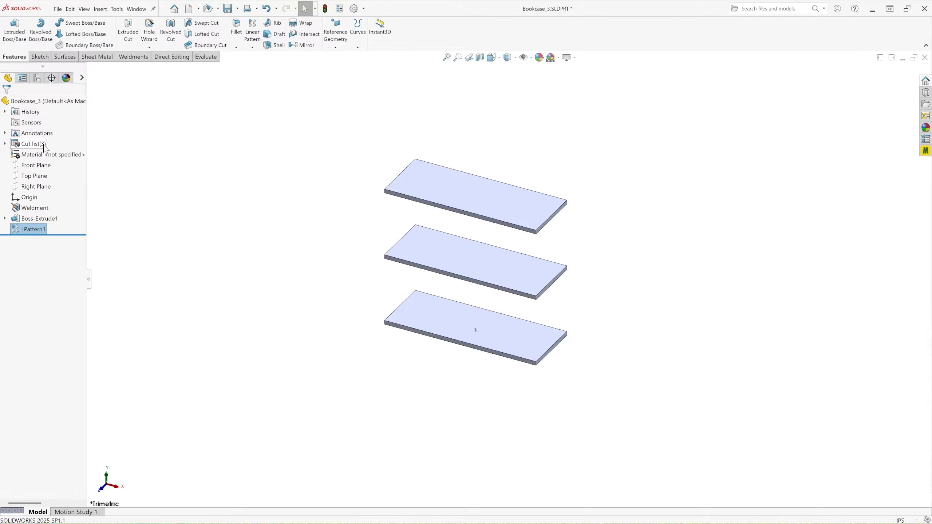
Step: Sketch a corner rectangle on the bottom panel's right end face, from its lower corner to the top panel's opposite upper corner
scroll(473, 250, down, 2)
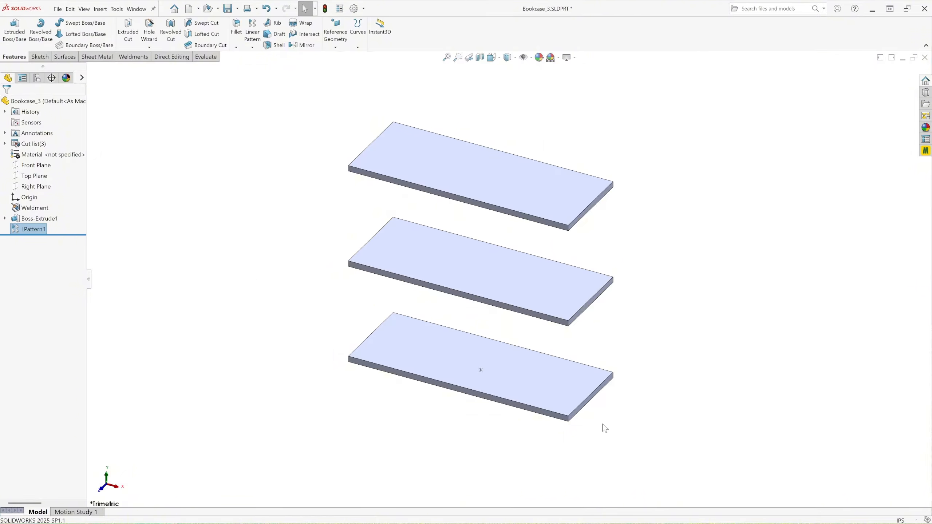
scroll(604, 430, down, 2)
scroll(563, 400, down, 3)
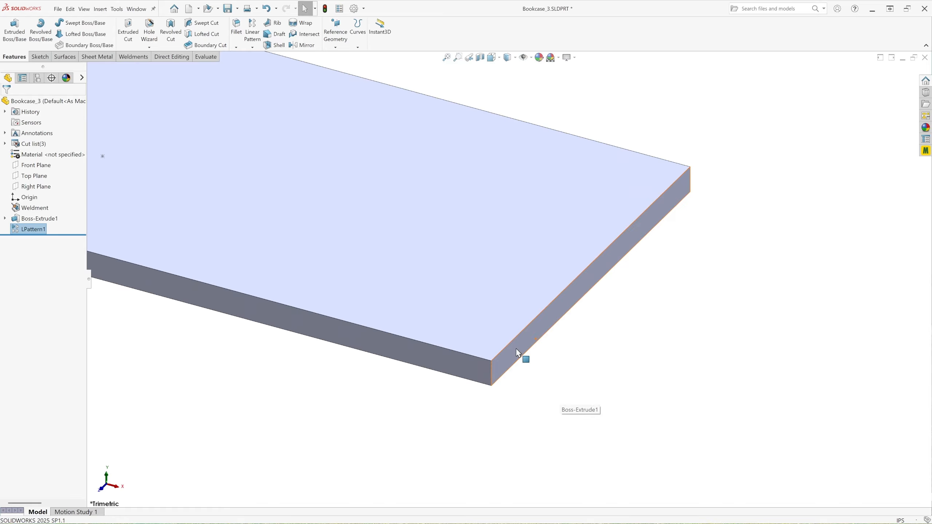
click(518, 353)
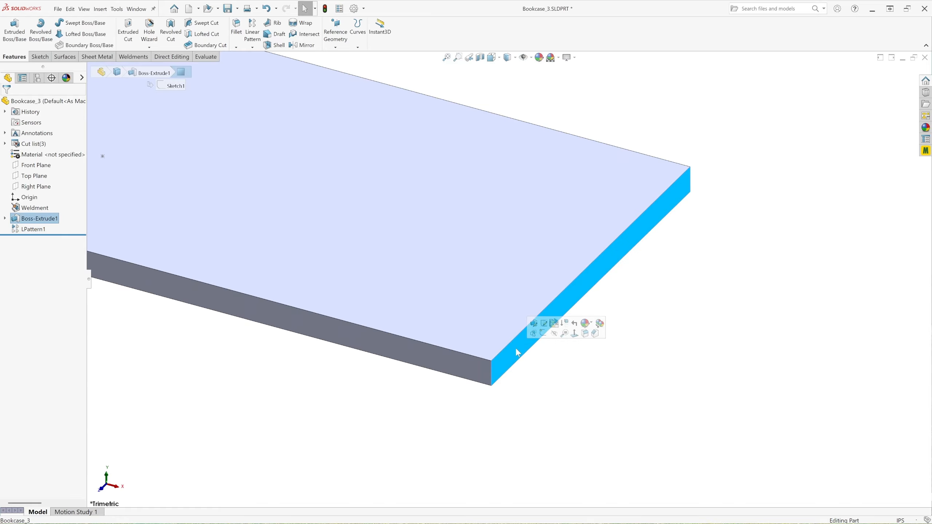
click(545, 334)
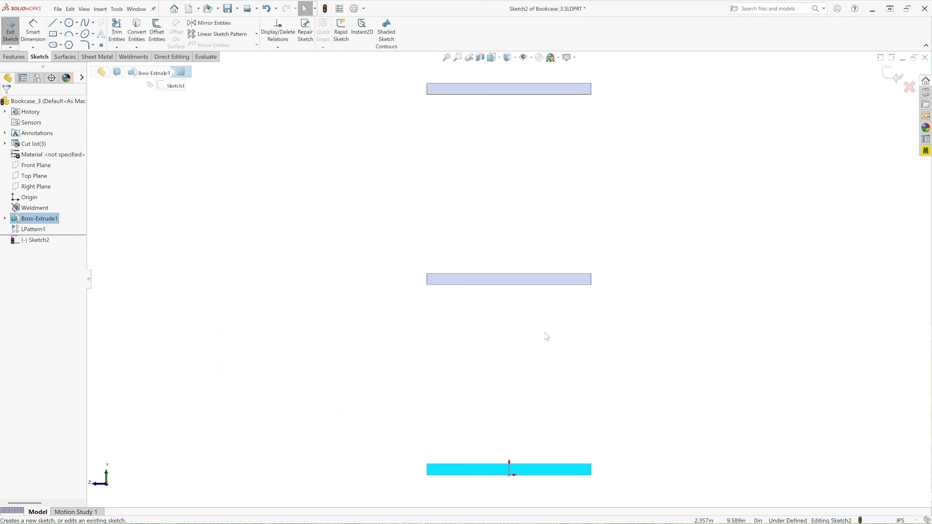
click(61, 34)
click(63, 46)
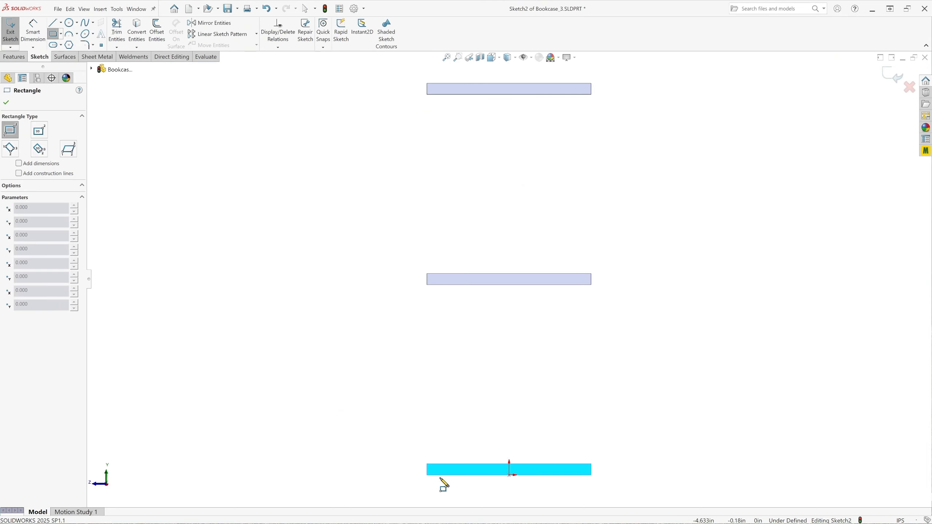
click(427, 475)
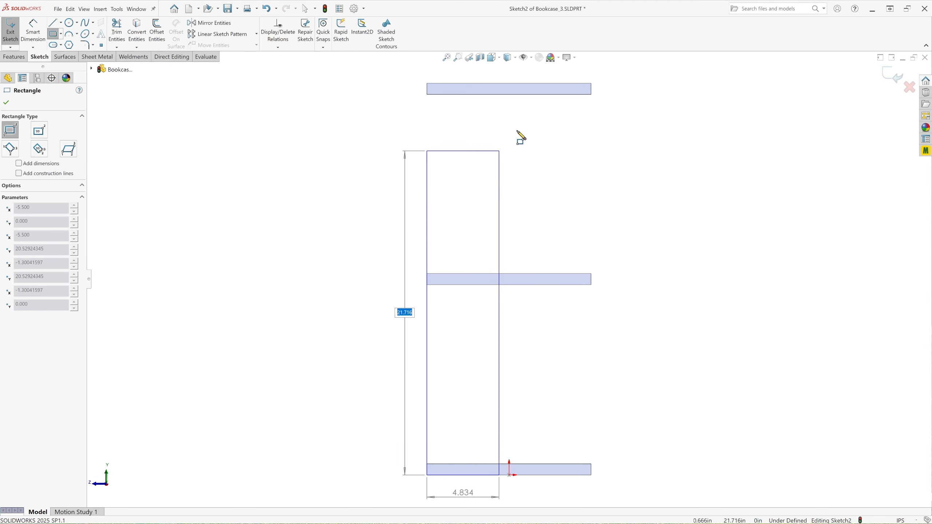
click(591, 84)
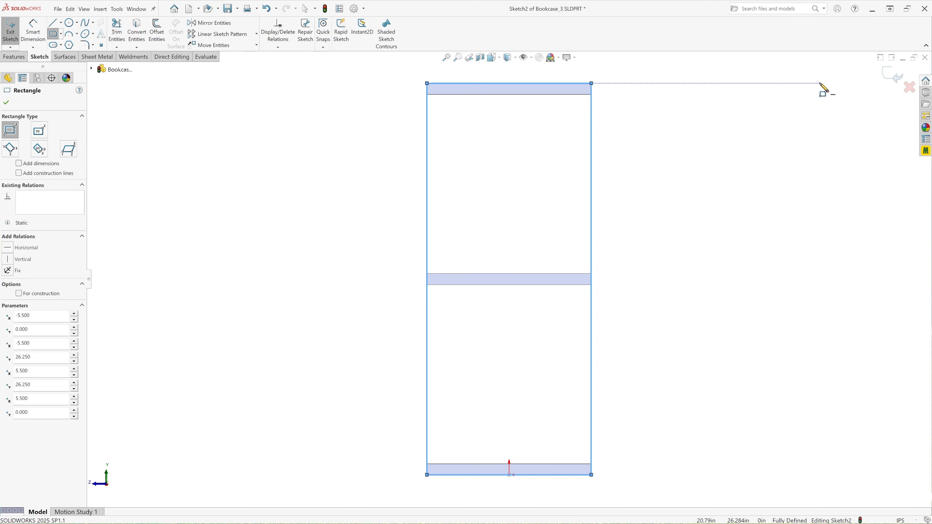
click(7, 103)
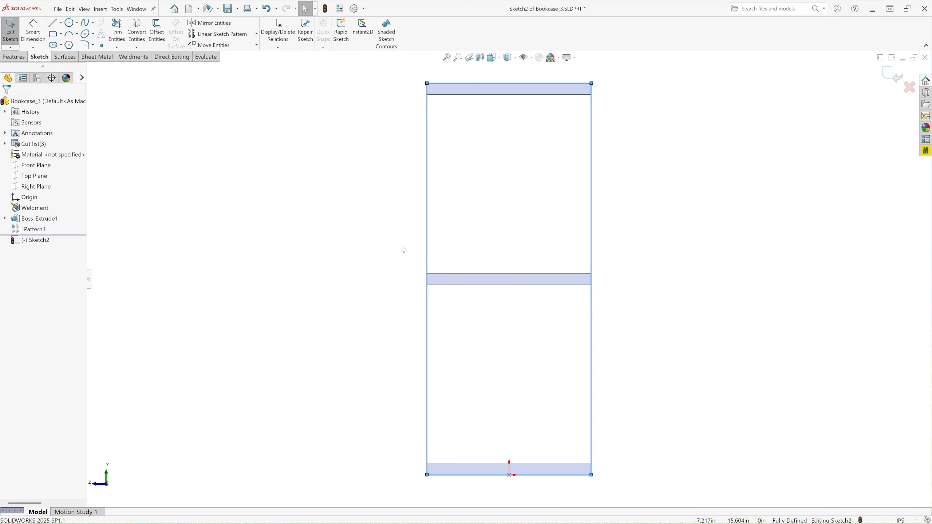
Step: Extrude the rectangle outward as a Blind boss 0.75 in thick, unmerged, to form the side panel
key(f)
click(13, 57)
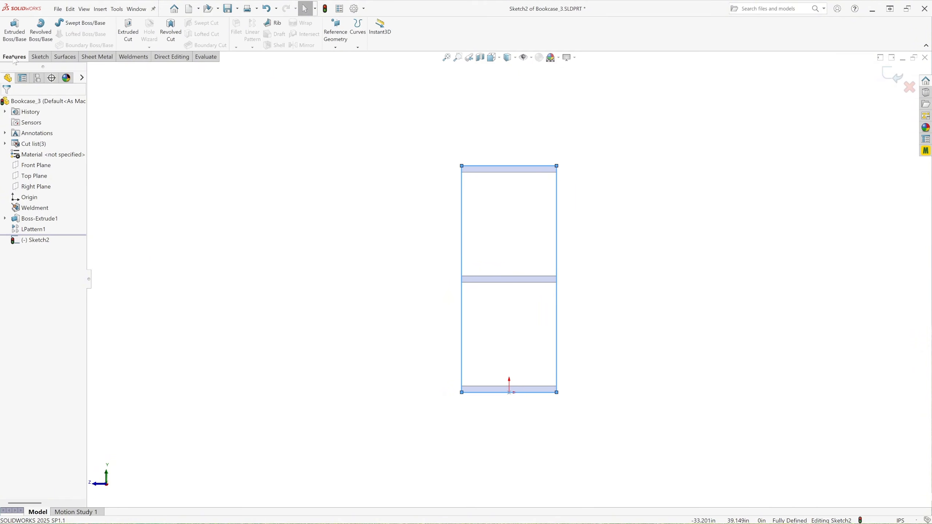
click(14, 30)
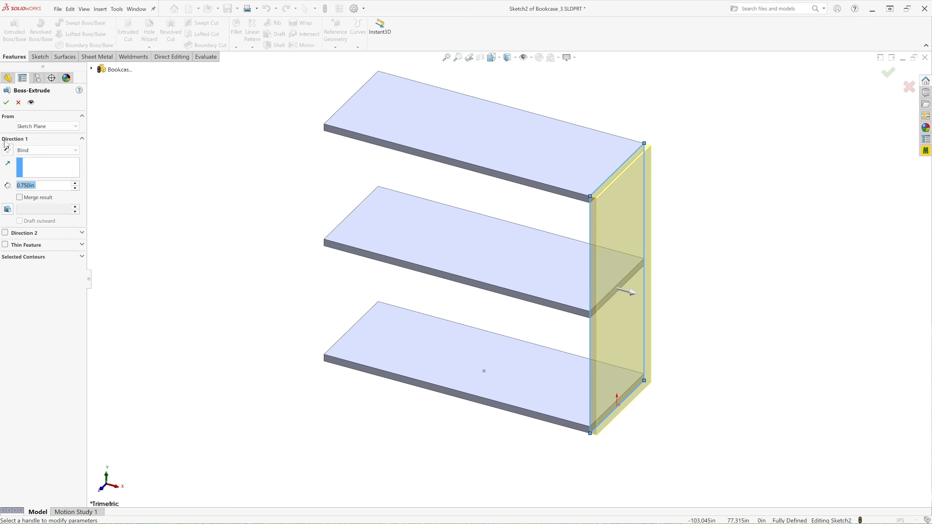
click(6, 102)
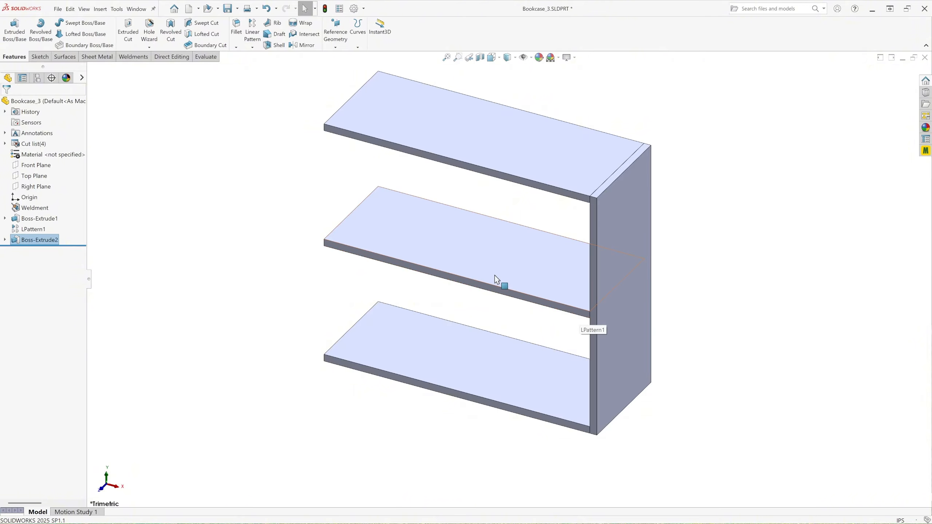
Step: Show the Right Plane and mirror the side panel body about it to form the opposite side panel
click(37, 188)
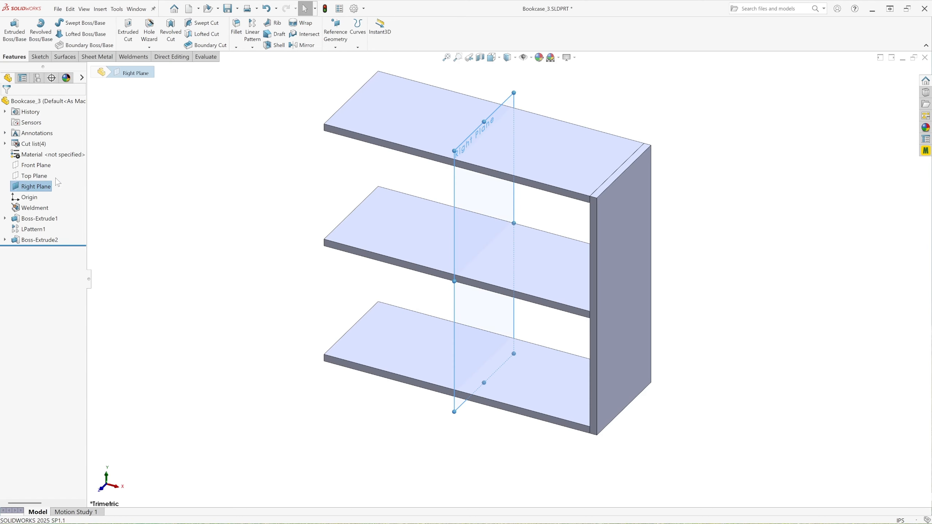
click(305, 274)
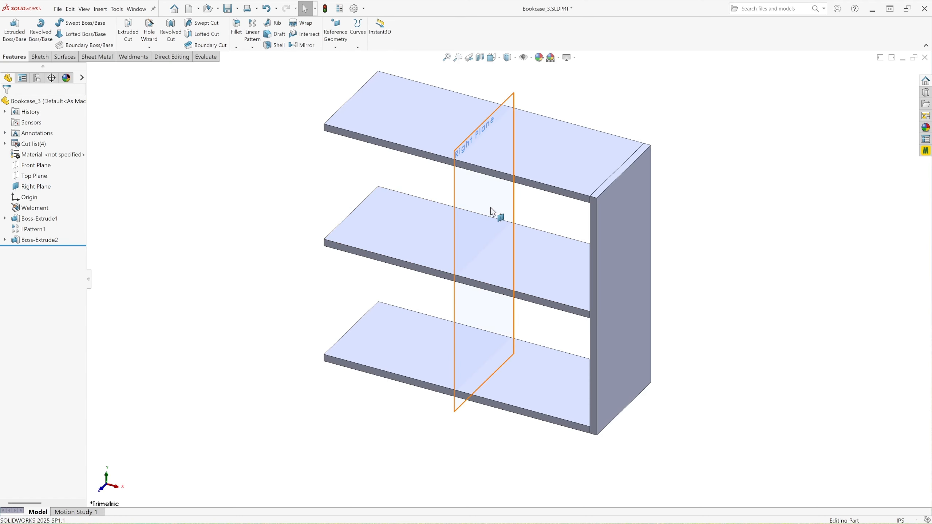
click(302, 45)
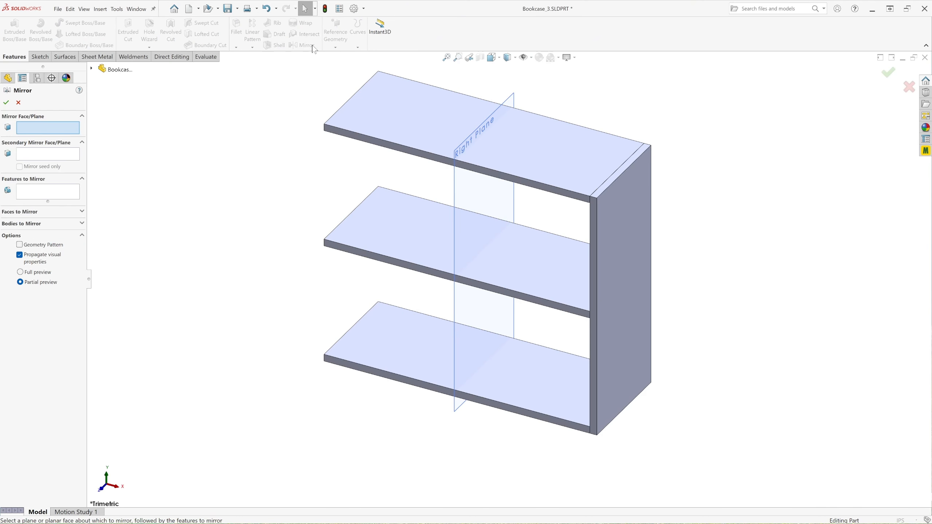
click(514, 101)
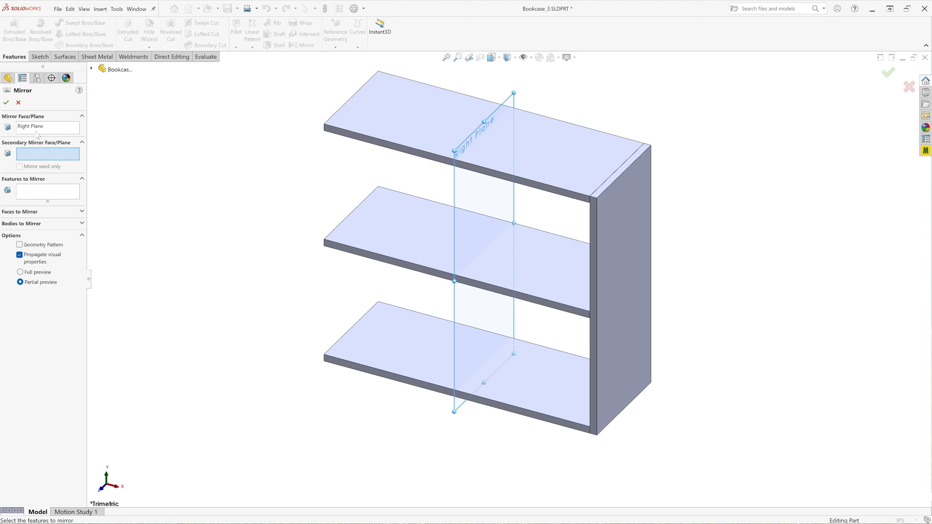
click(53, 131)
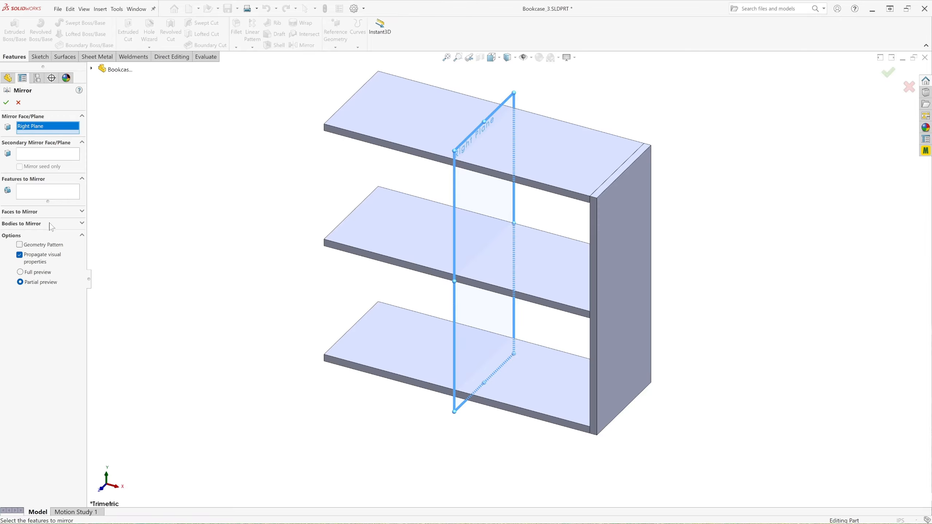
click(83, 224)
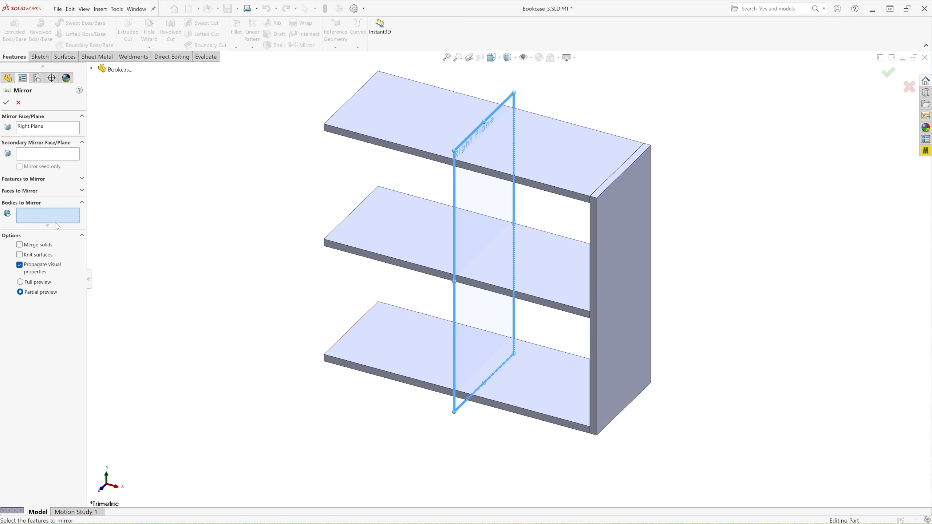
click(632, 251)
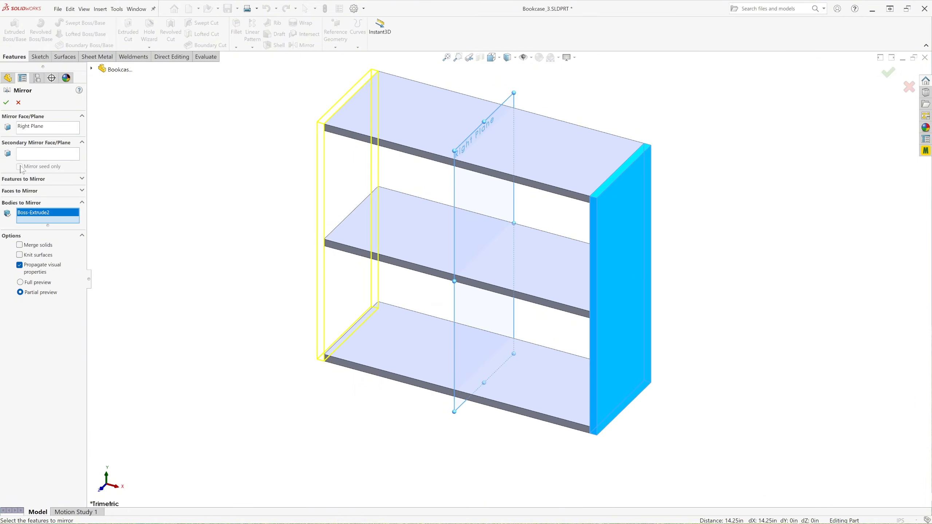
click(7, 103)
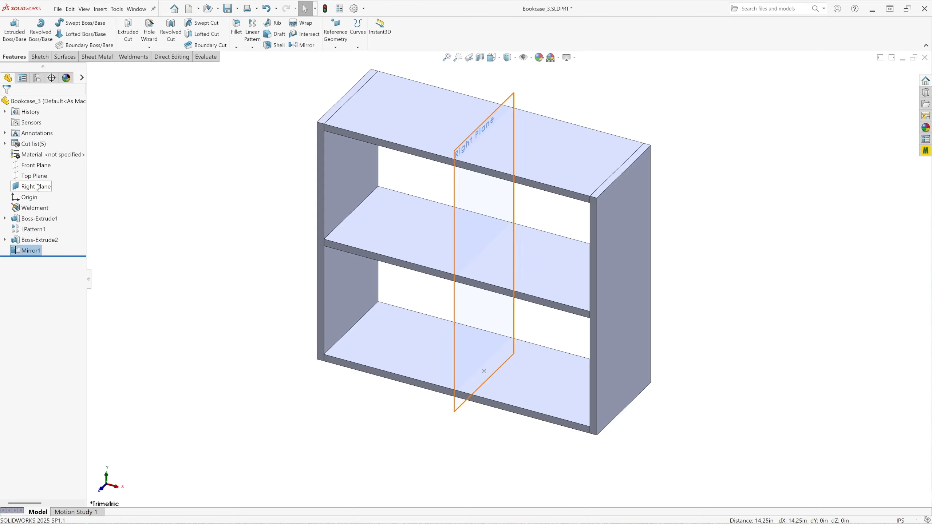
Step: Hide the Right Plane in the model
scroll(477, 275, up, 2)
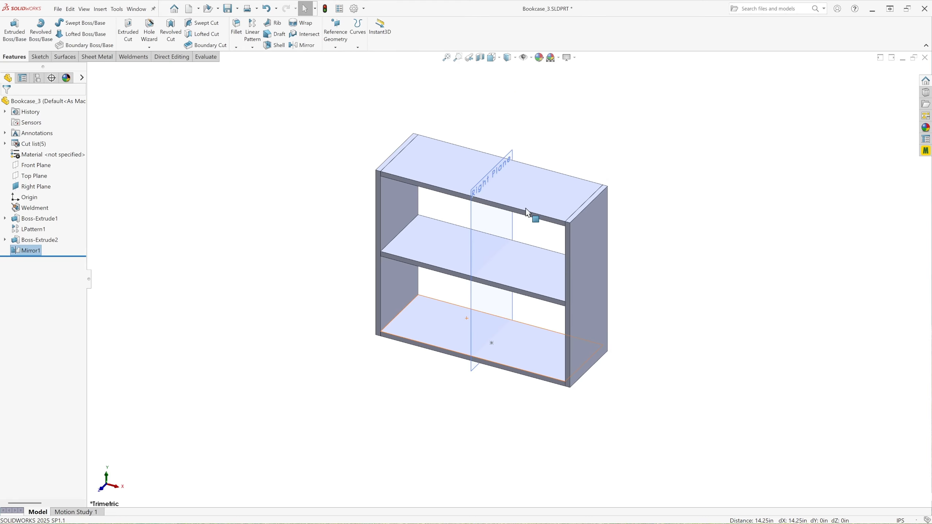
scroll(528, 219, down, 4)
click(464, 255)
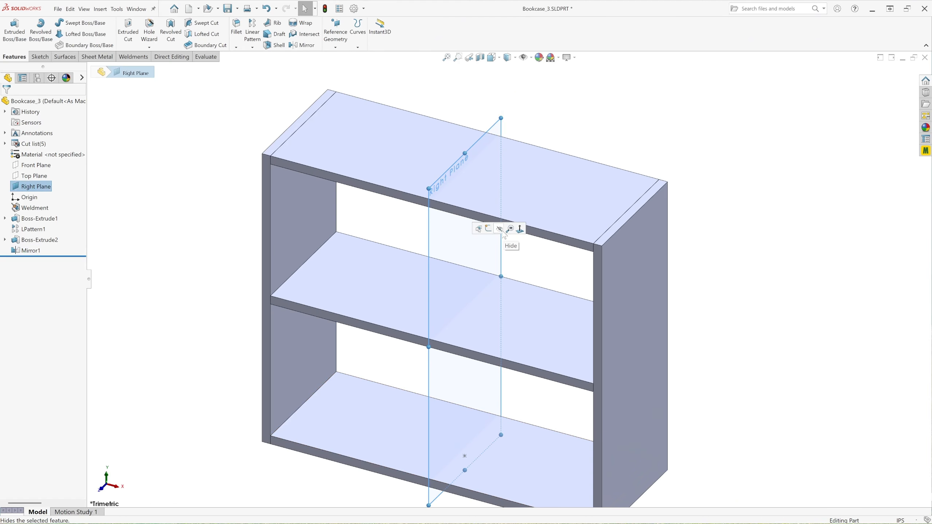
click(501, 230)
scroll(455, 265, up, 3)
scroll(509, 344, down, 2)
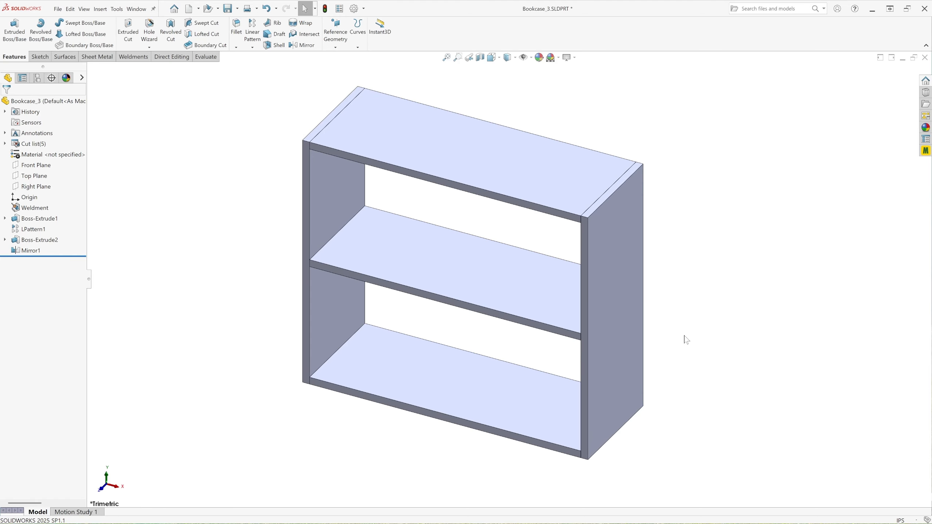
Step: Sketch a corner rectangle on the bottom panel's rear face, spanning the bookcase's inner opening between opposite inside corners
middle_drag(690, 339, 542, 354)
scroll(440, 437, down, 3)
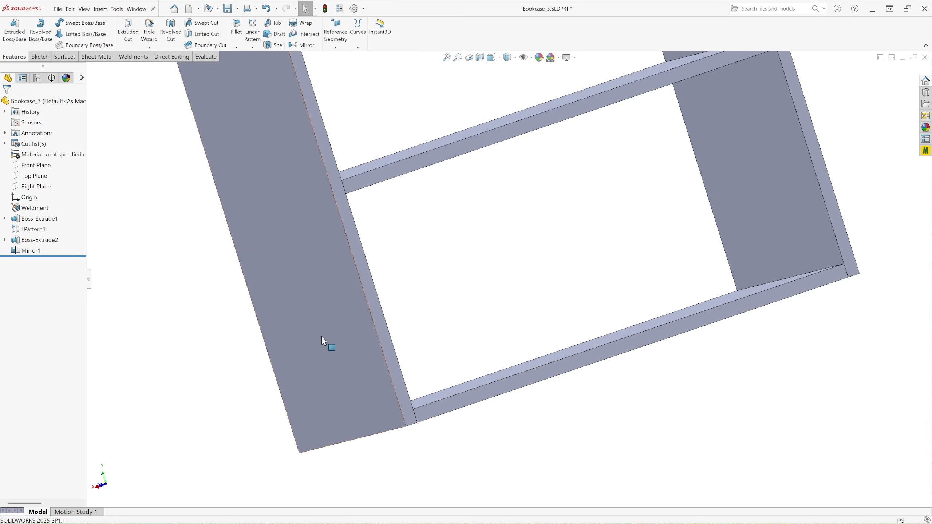
click(451, 411)
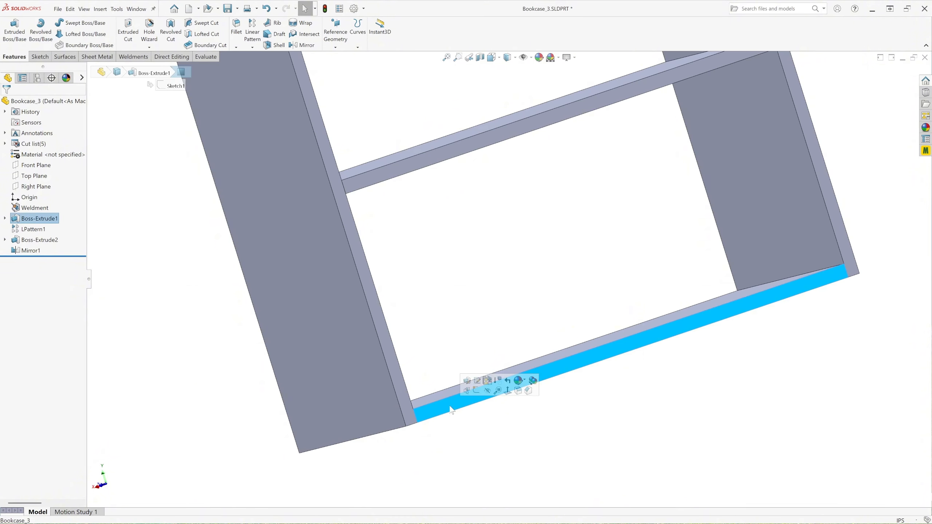
click(470, 392)
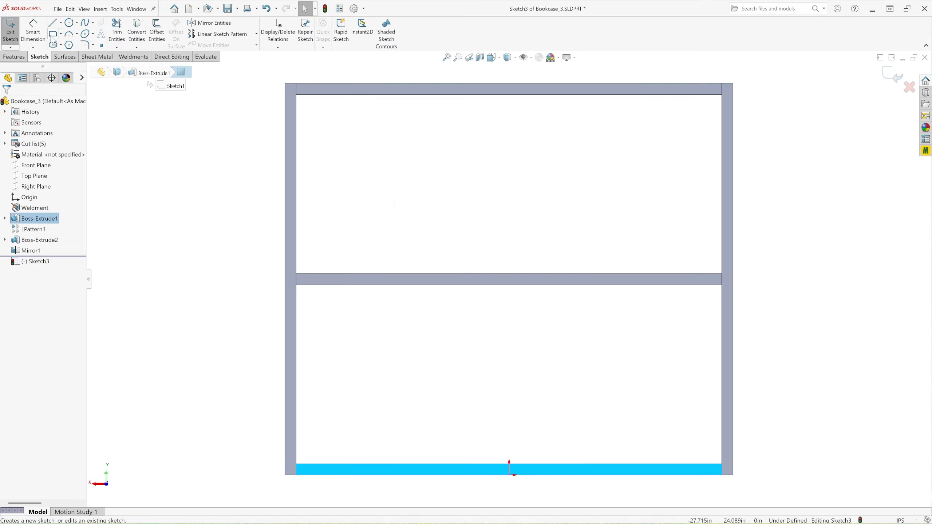
click(53, 34)
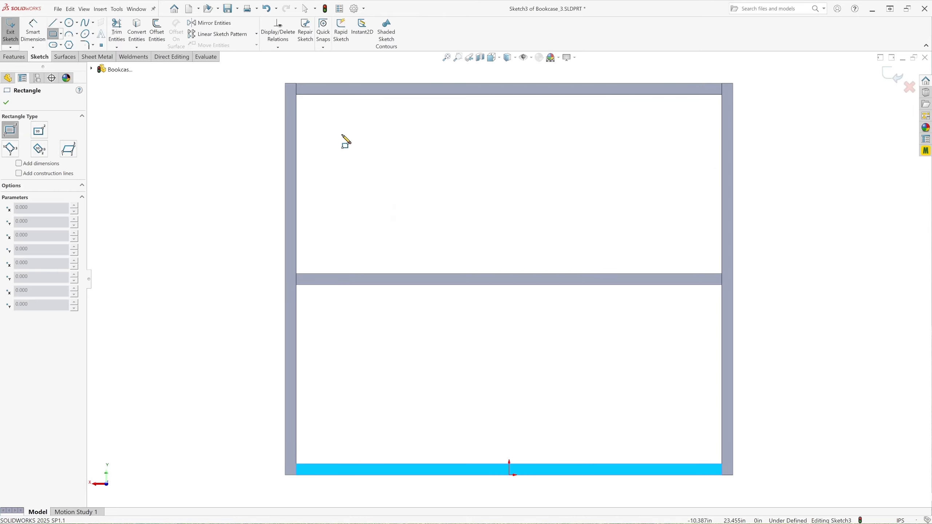
click(296, 94)
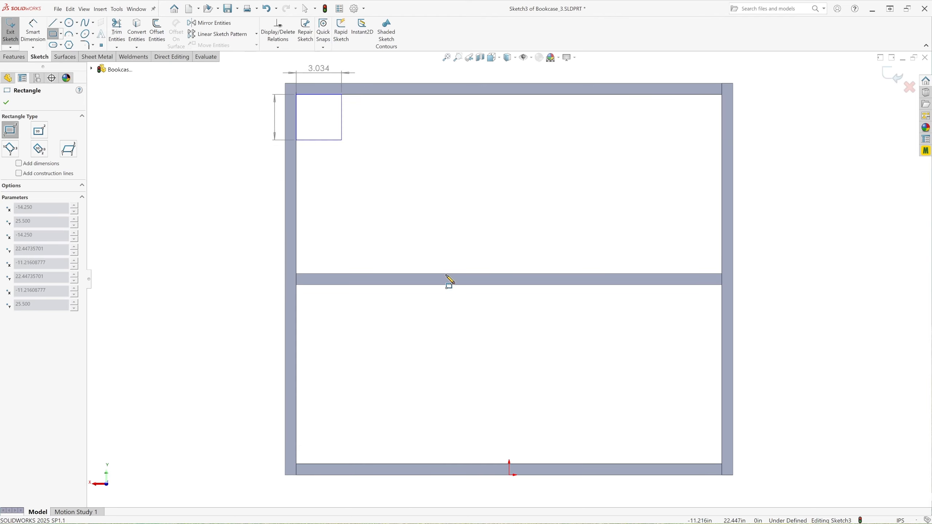
click(721, 464)
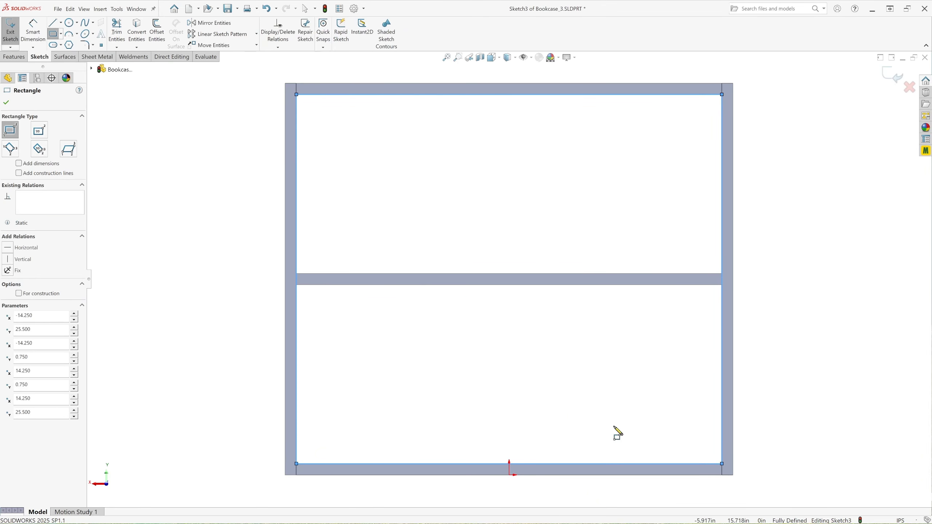
click(6, 102)
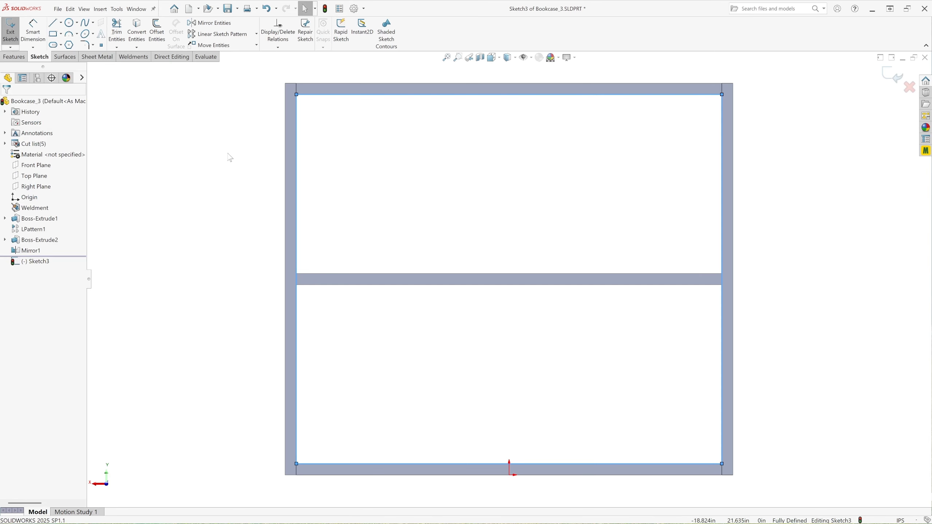
Step: Offset the rectangle outward by 0.5 in with the base geometry as construction, and place the offset dimension outside the bookcase
click(158, 37)
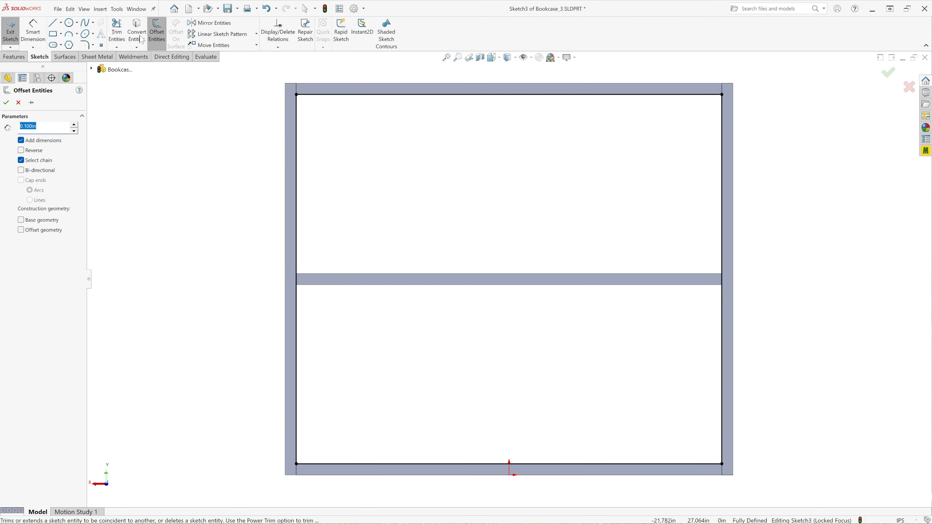
key(BackSpace)
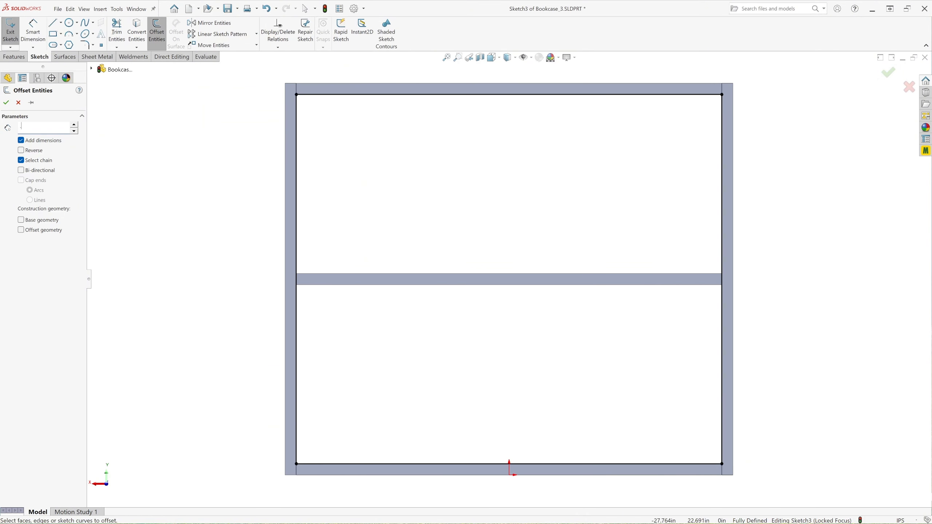
key(Return)
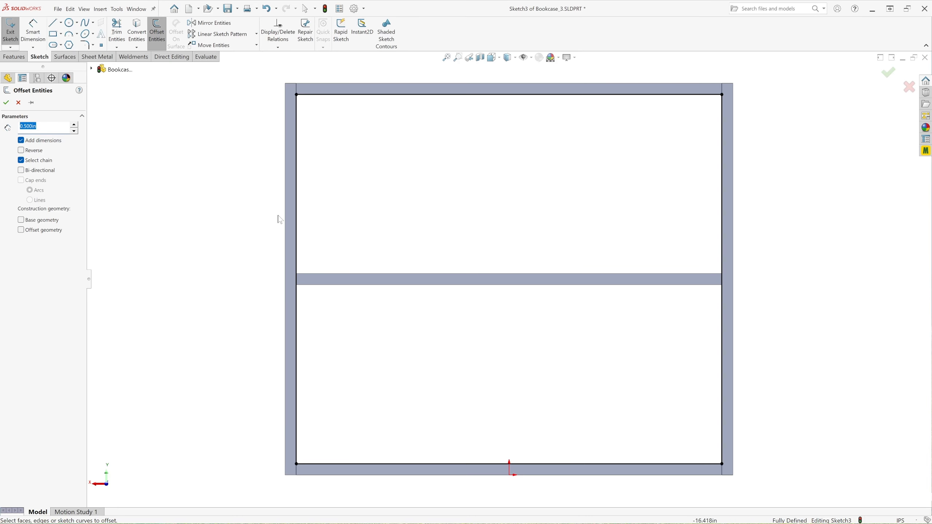
click(297, 209)
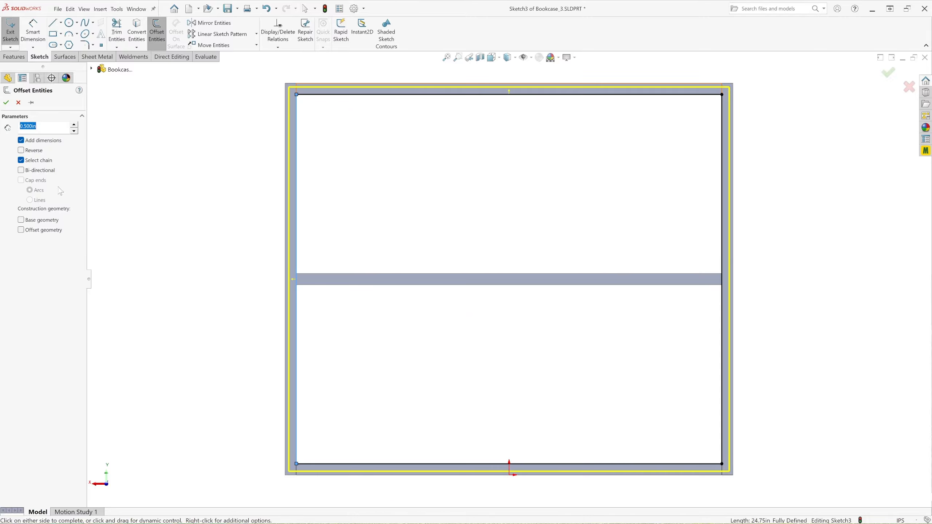
click(20, 221)
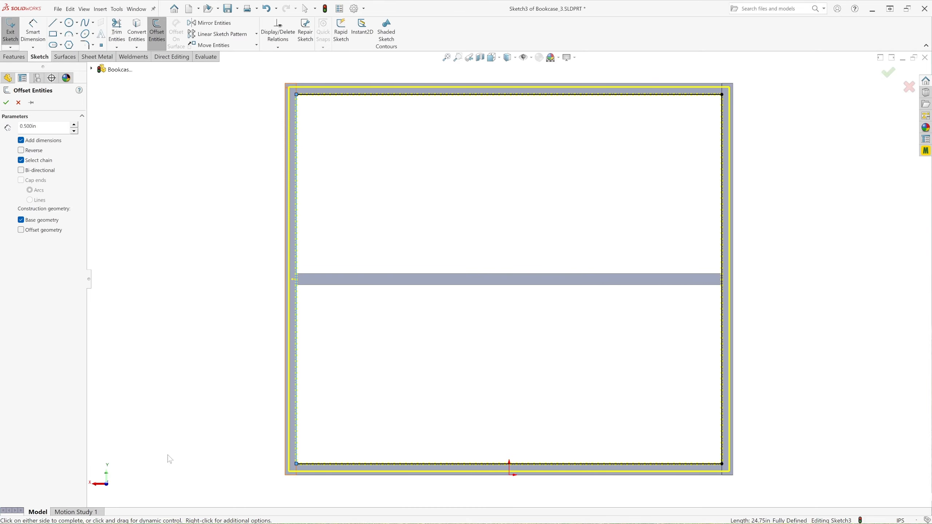
click(6, 103)
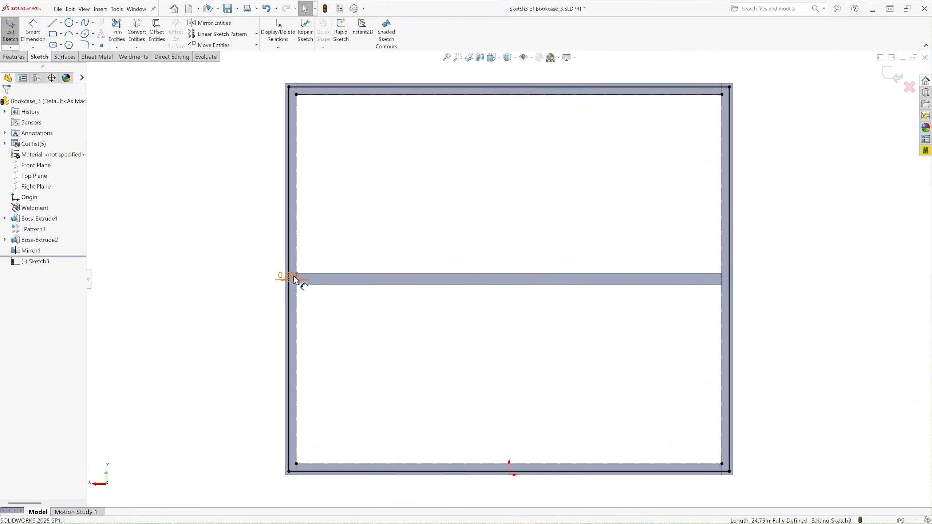
drag(289, 276, 270, 253)
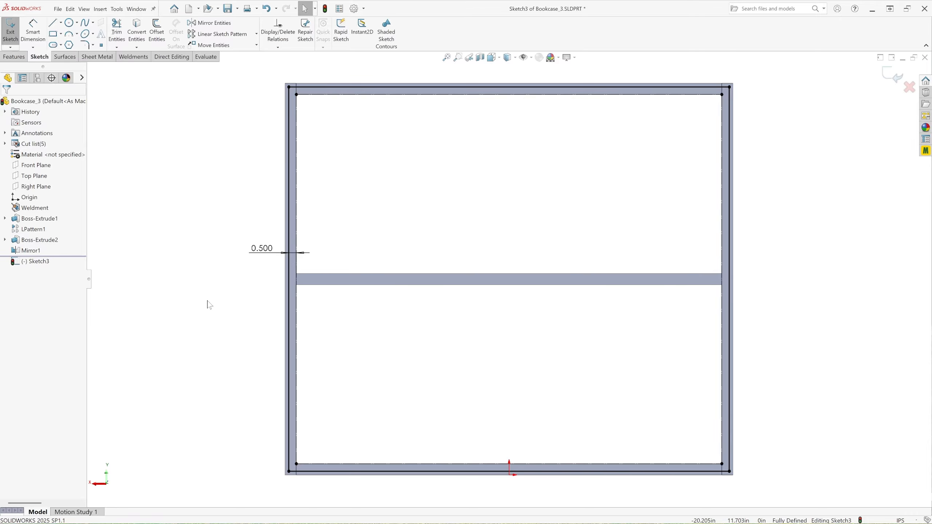
Step: Extrude the offset rectangle as a Blind, unmerged boss 0.125 in thick to form the back panel
click(14, 56)
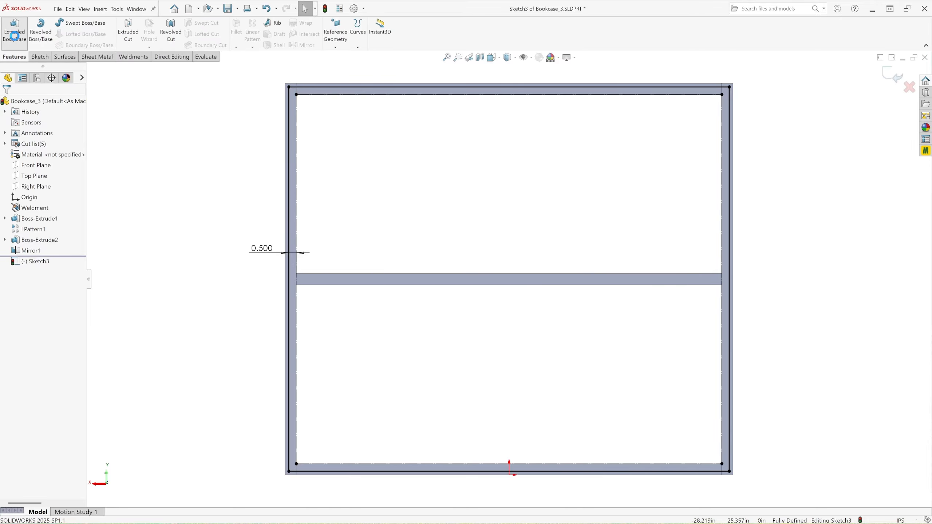
click(14, 34)
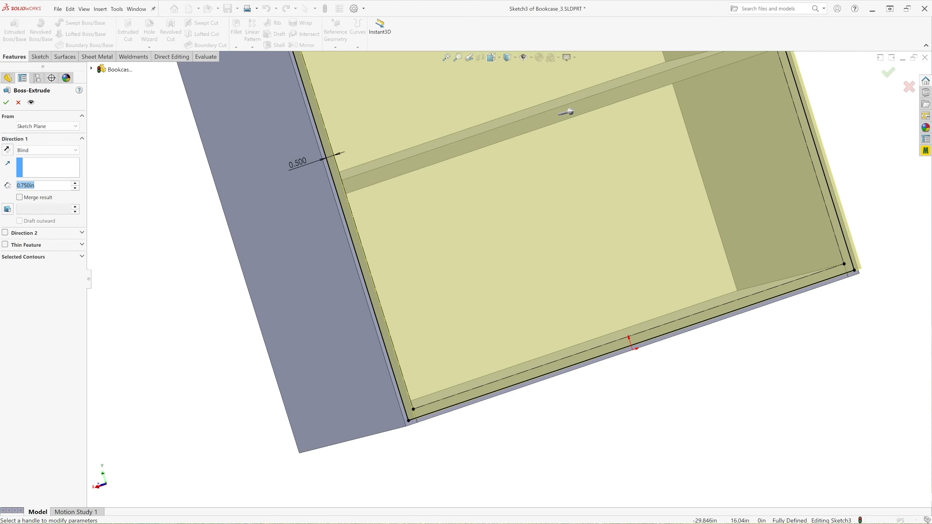
text(.1)
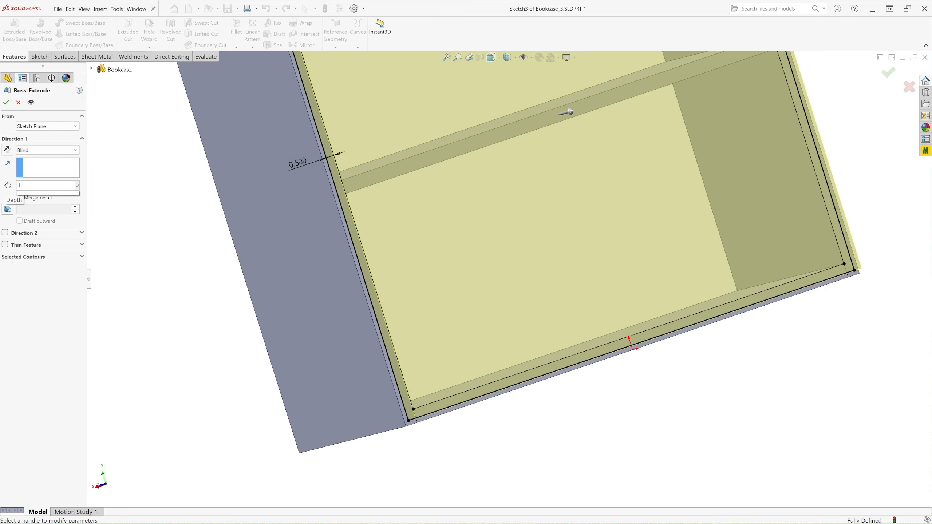
text(25)
key(Return)
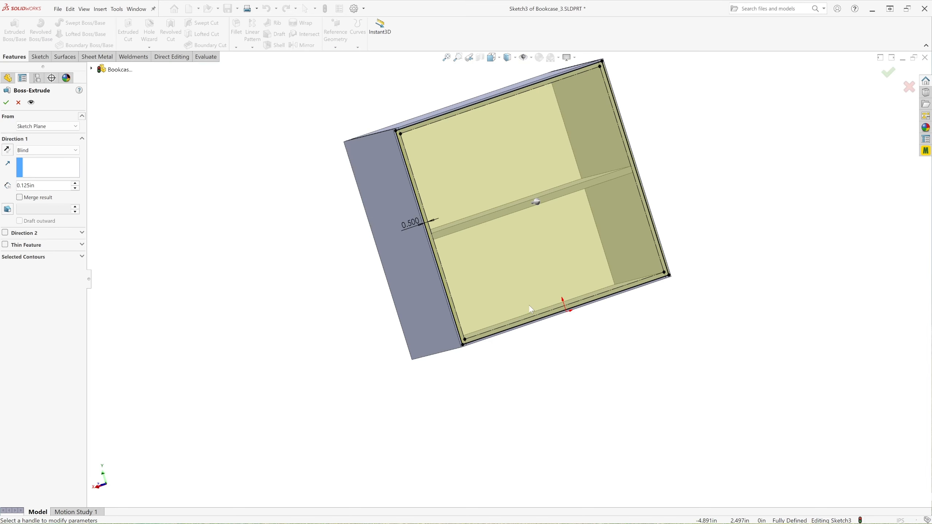
key(f)
middle_drag(512, 162, 562, 216)
scroll(544, 220, down, 3)
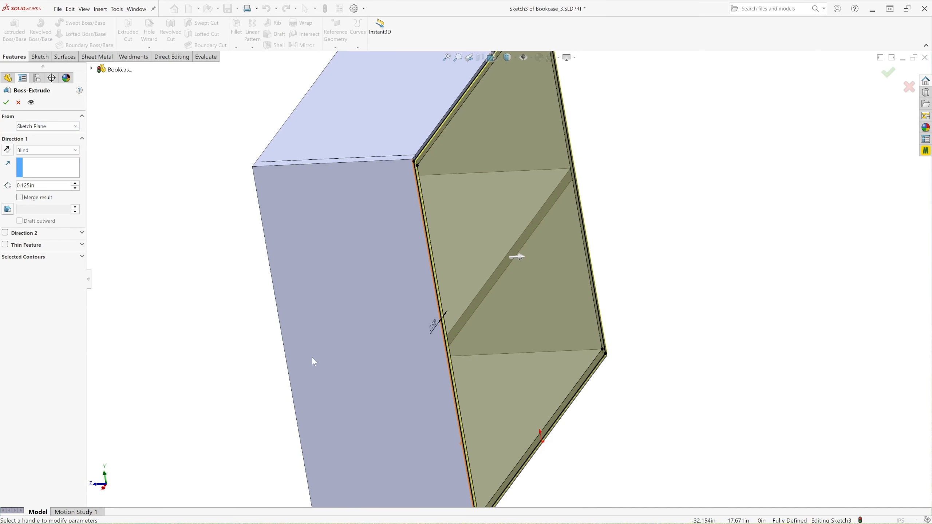
scroll(176, 254, up, 2)
scroll(469, 385, down, 1)
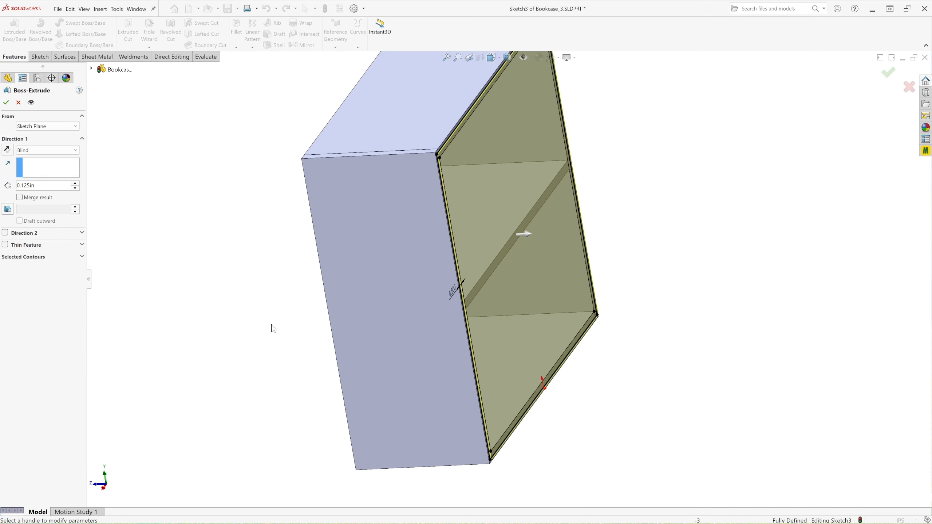
click(6, 103)
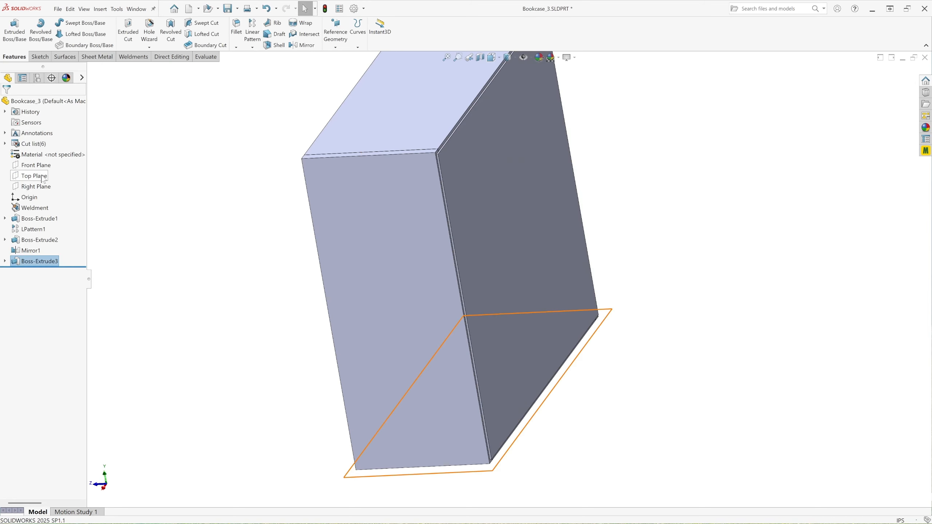
Step: Display the whole bookcase in isometric view and clear the selection
middle_drag(354, 347, 444, 271)
click(494, 57)
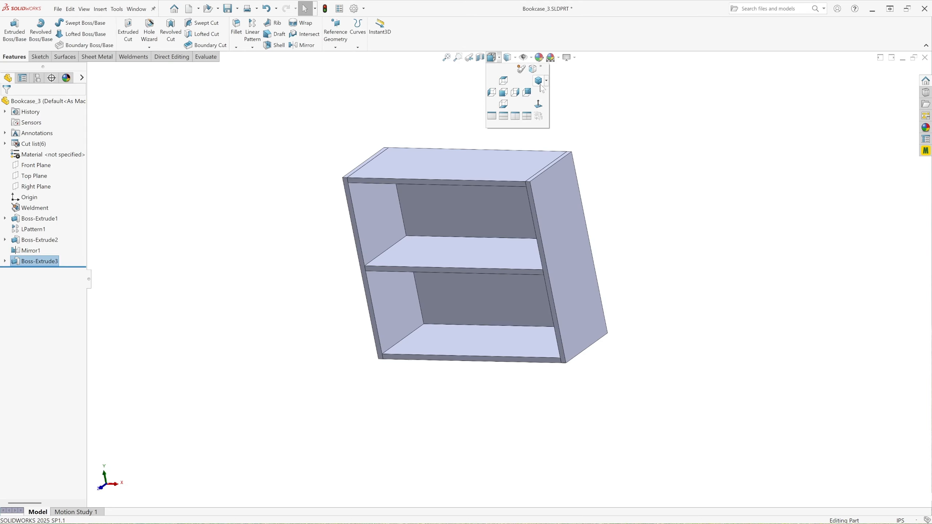
click(536, 84)
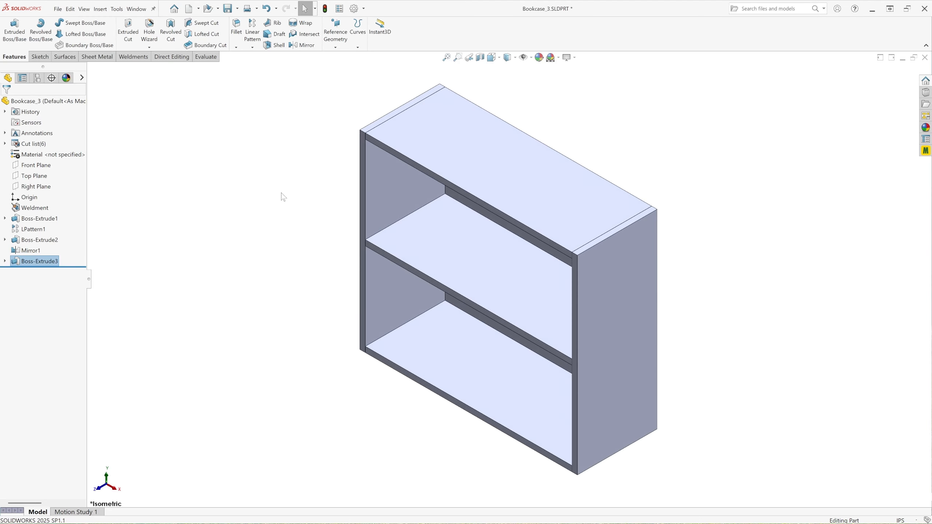
click(494, 57)
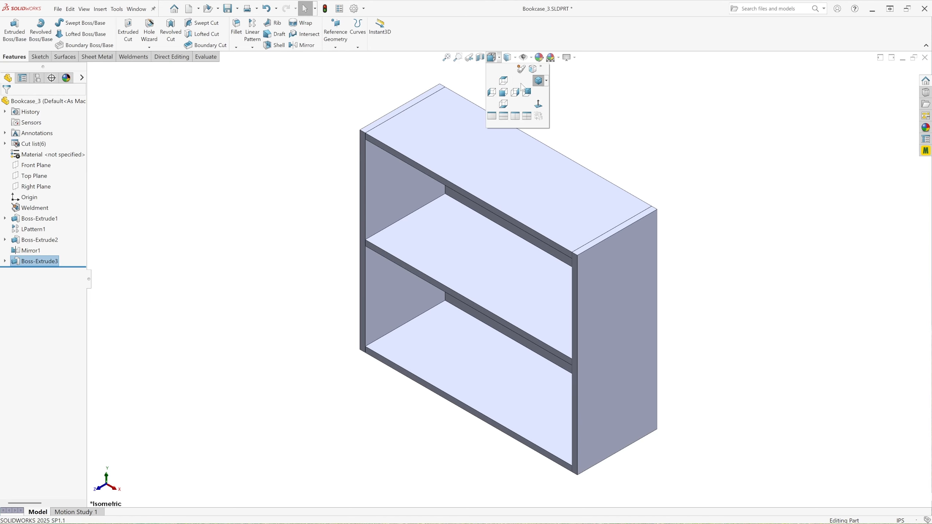
click(546, 81)
click(578, 88)
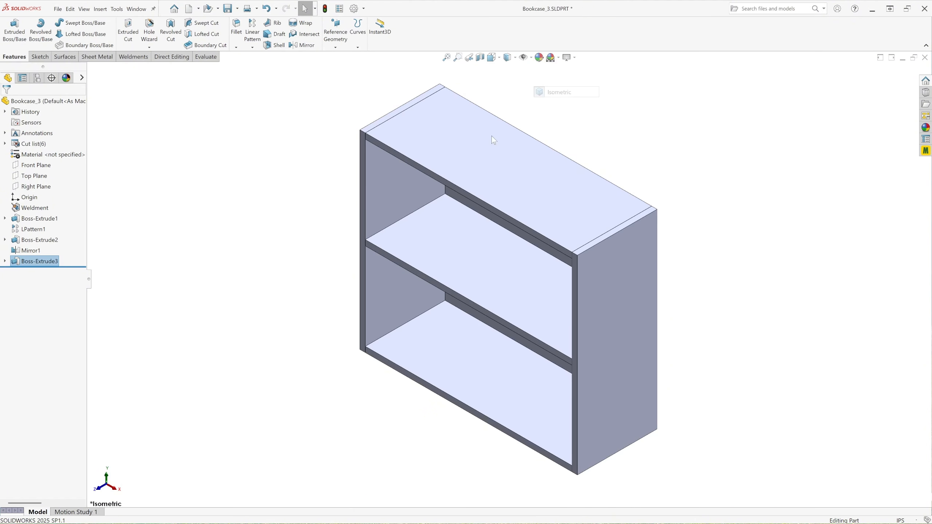
click(239, 280)
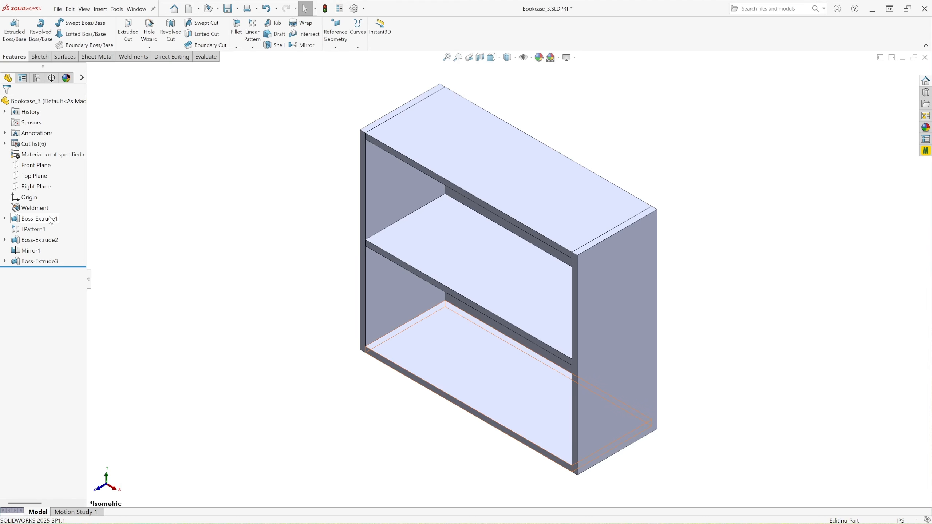
Step: Create bounding boxes for the bodies in the cut list
click(28, 144)
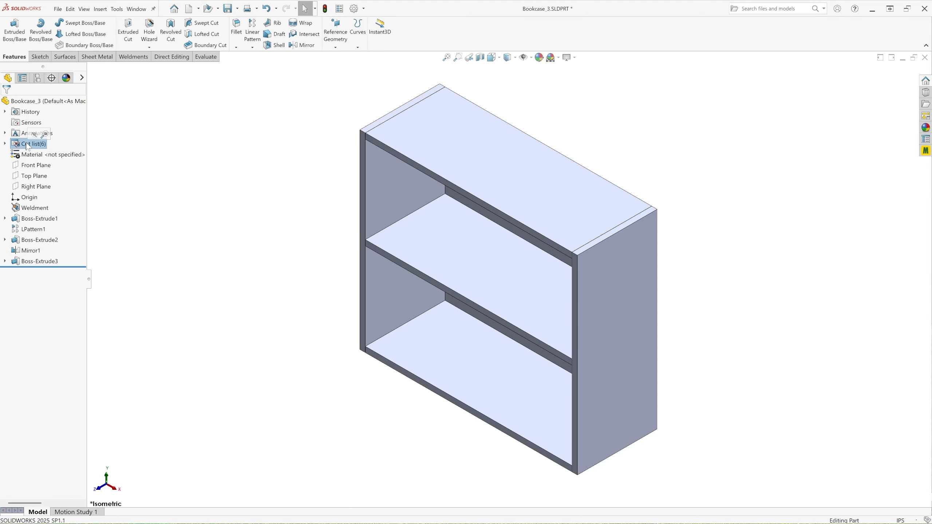
right_click(27, 145)
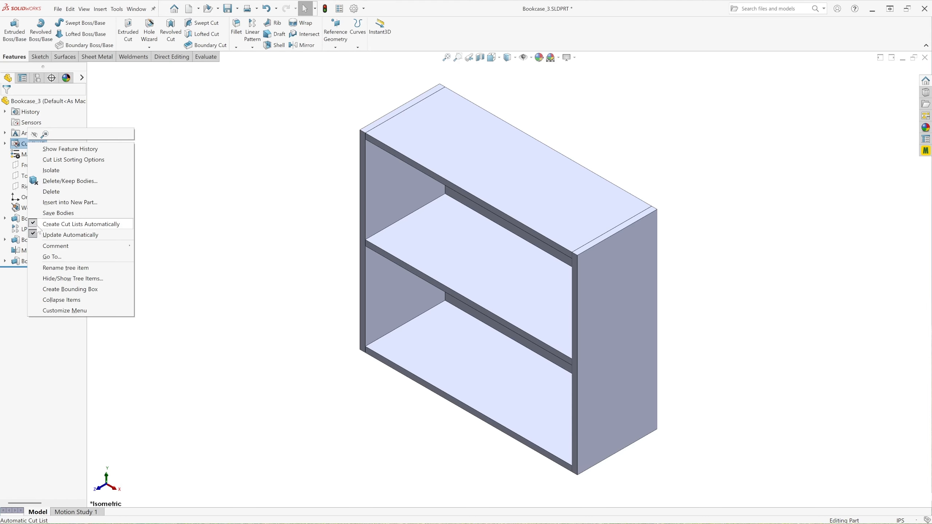
click(69, 290)
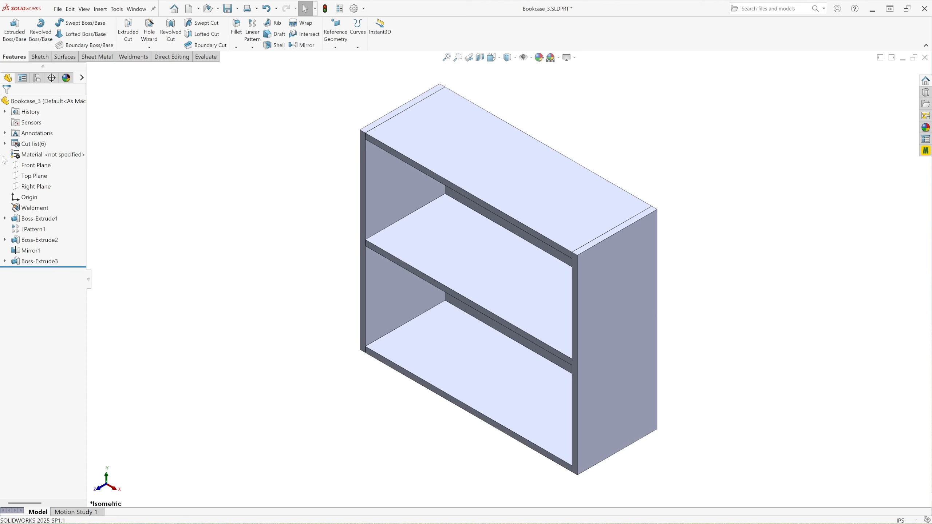
Step: Expand the cut list with its full item names readable, and examine the bodies and bounding box of the 0.75 x 11 x 28.5 plate group
click(5, 144)
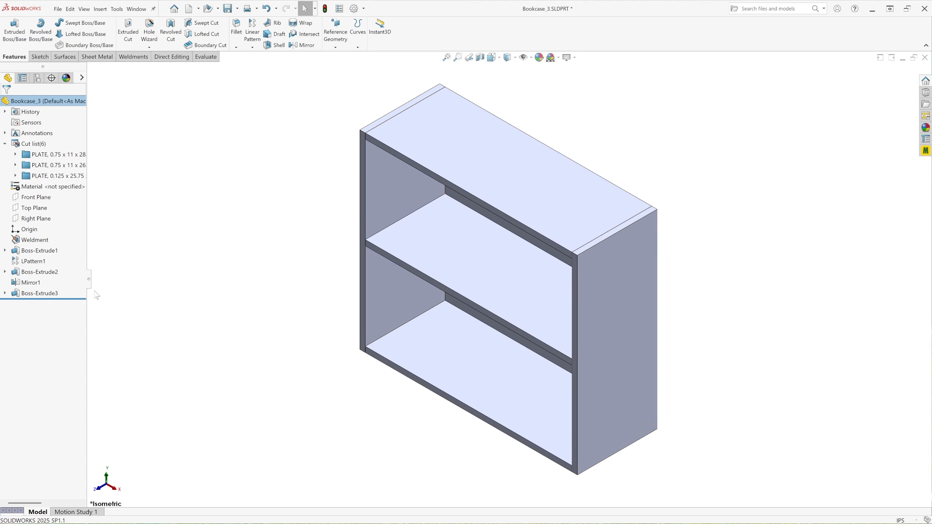
drag(90, 283, 128, 286)
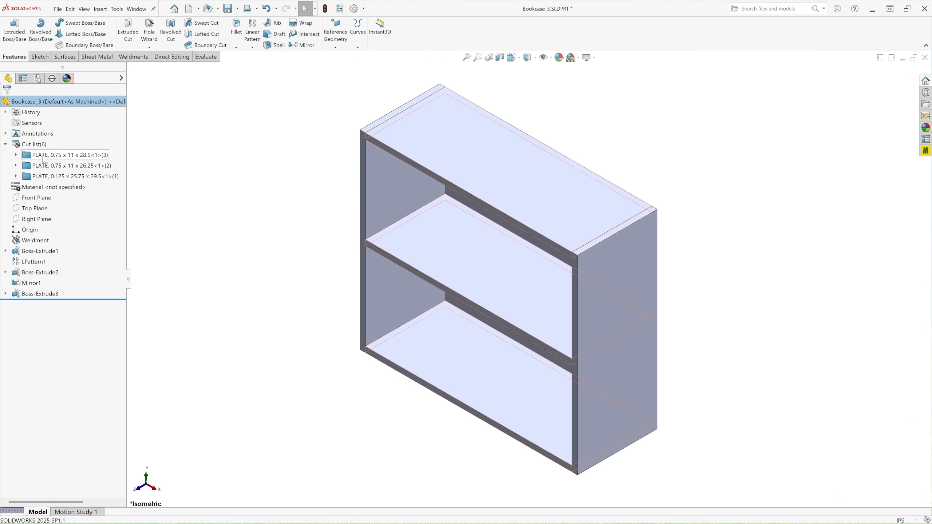
click(16, 155)
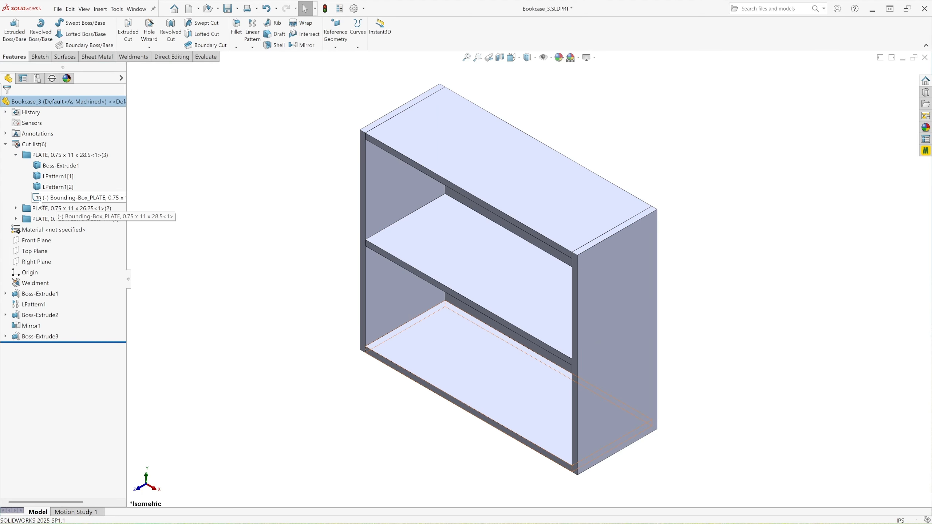
Step: Examine the bodies and bounding boxes of the other two plate groups, and collapse all the cut list groups
click(16, 208)
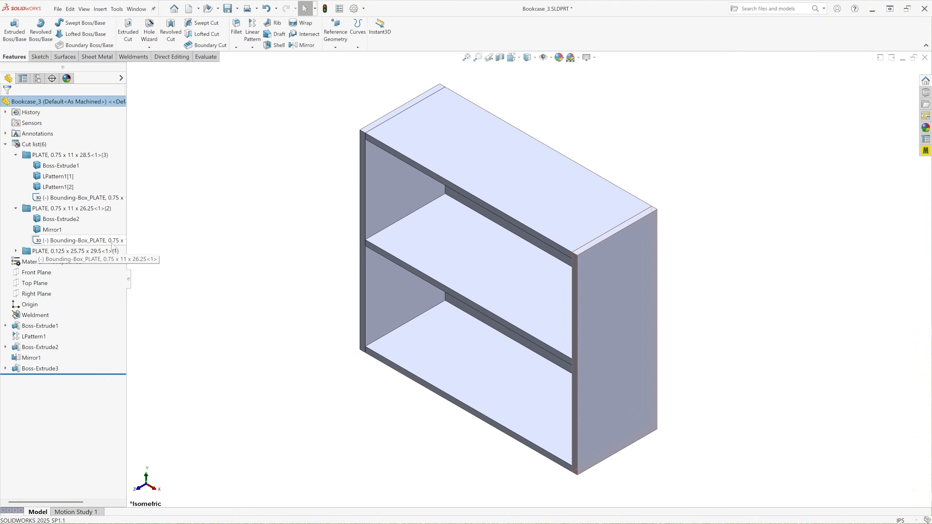
click(16, 251)
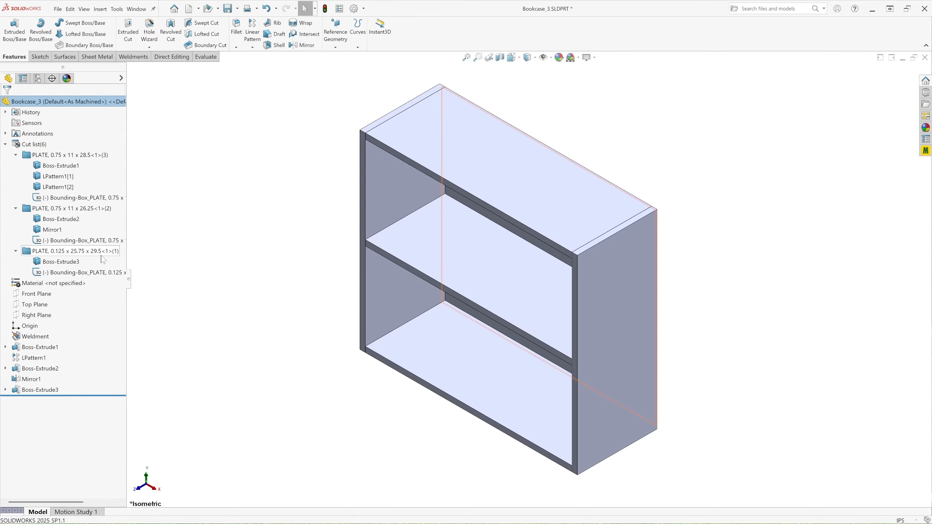
click(16, 156)
click(15, 166)
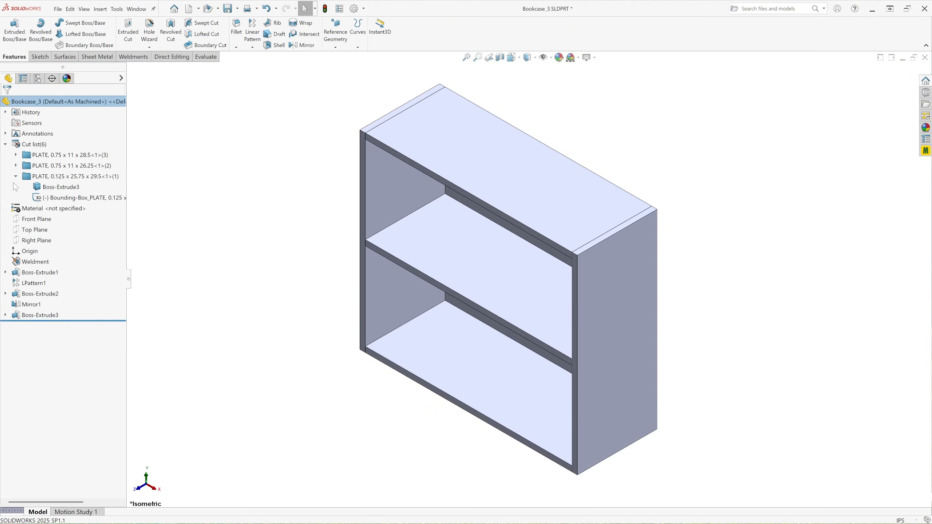
click(16, 176)
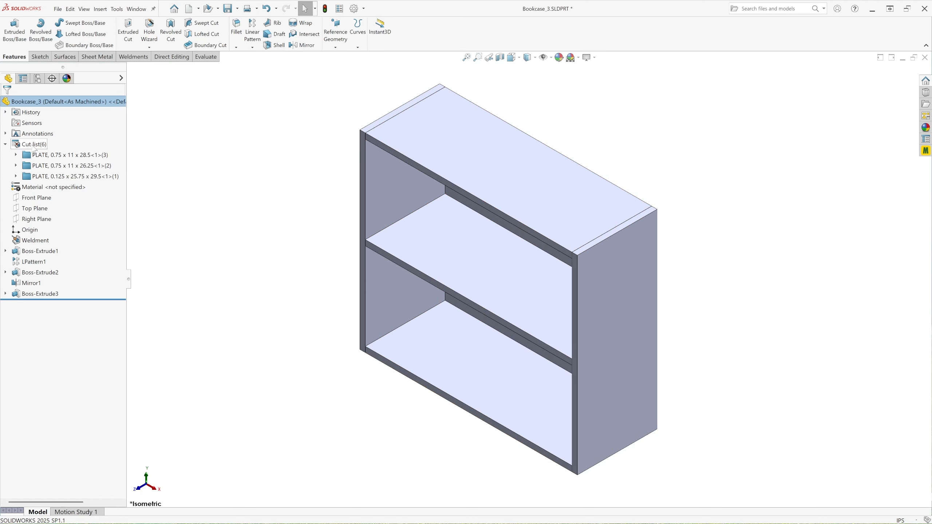
click(34, 146)
right_click(33, 146)
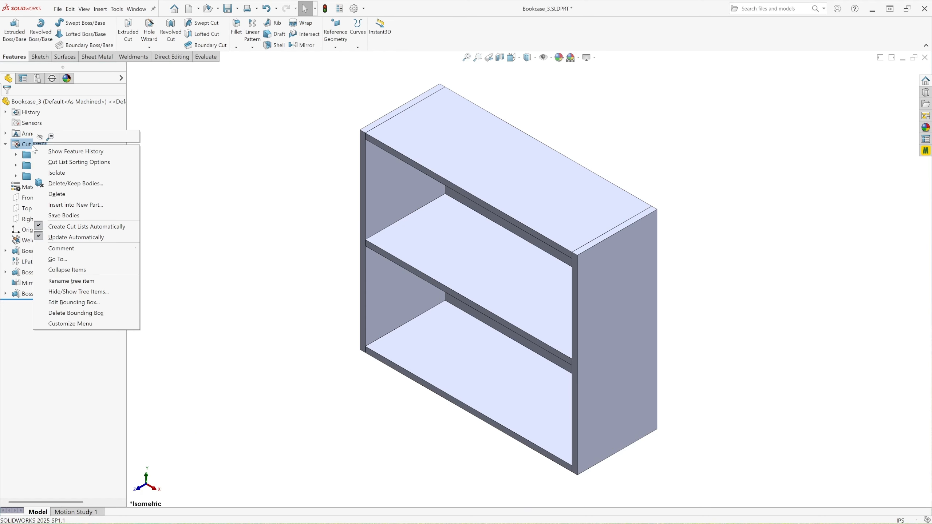
click(223, 148)
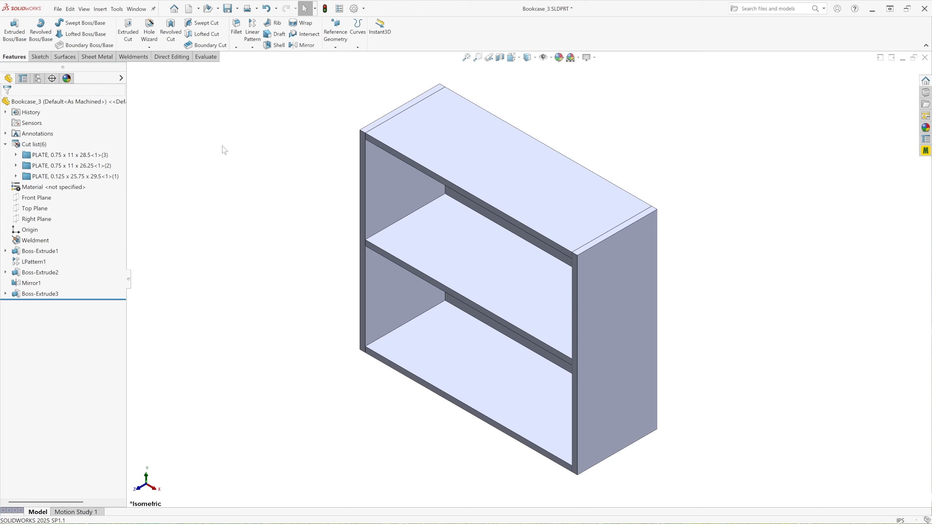
Step: Rename the 0.75 x 11 x 28.5 cut list group by replacing PLATE with PANEL, keeping its dimensions
click(51, 158)
right_click(51, 158)
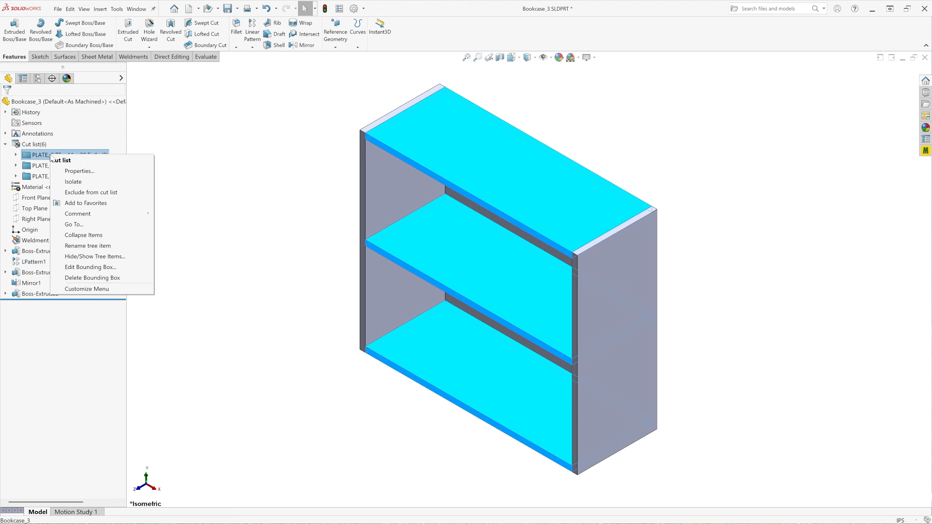
click(78, 247)
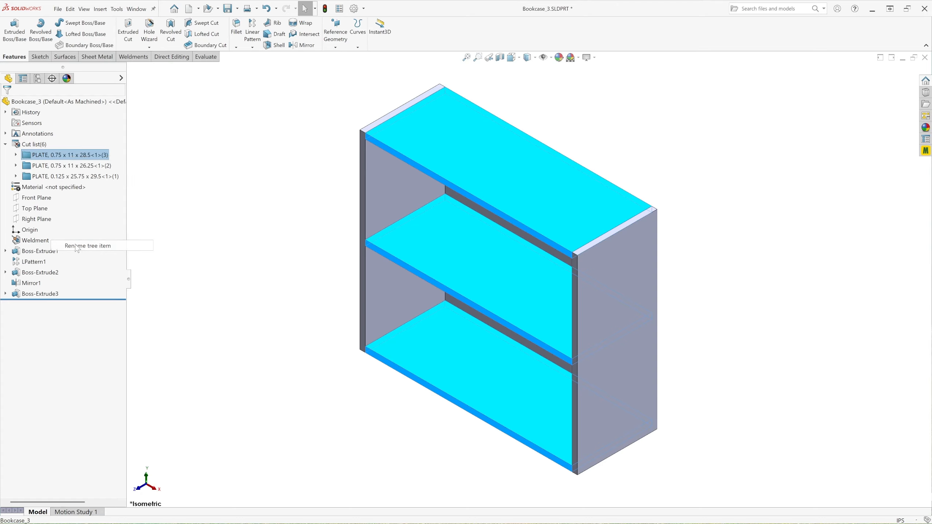
drag(33, 156, 42, 155)
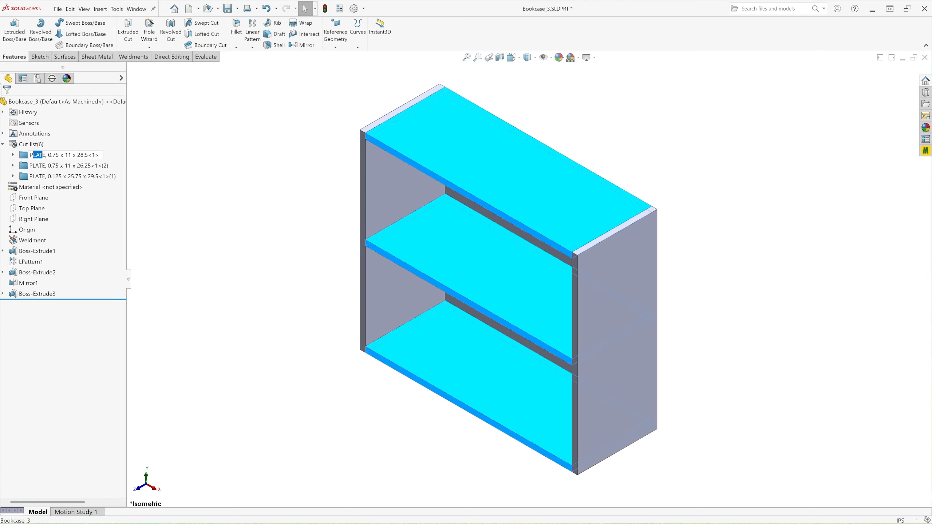
key(BackSpace)
key(BackSpace)
text(p)
key(BackSpace)
text(PANE)
key(Delete)
text(L)
click(179, 150)
Step: Replace PLATE with PANEL in the name of the 0.75 x 11 x 26.25 cut list group
right_click(44, 166)
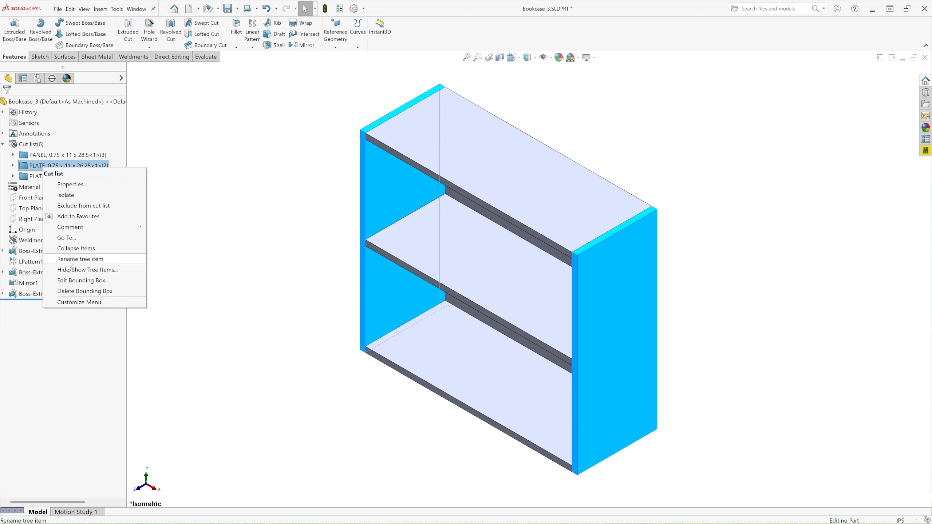
click(74, 262)
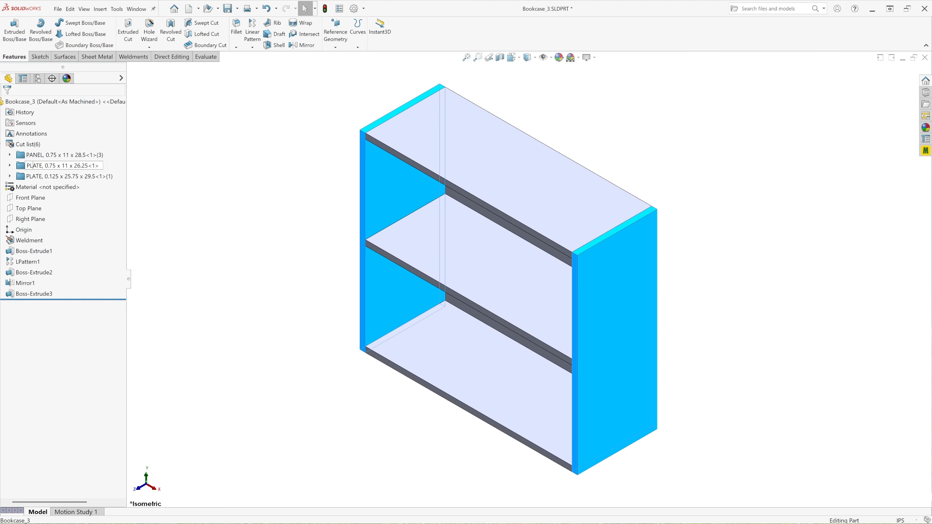
drag(31, 166, 42, 166)
text(ANEL)
click(304, 212)
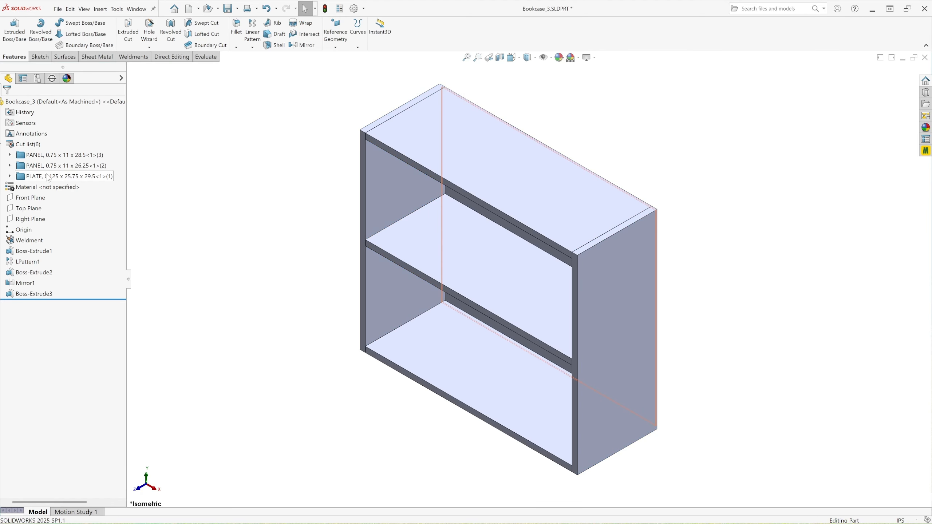
Step: Change PLATE to PANEL in the name of the 0.125 x 25.75 x 29.5 cut list group
click(44, 176)
right_click(44, 175)
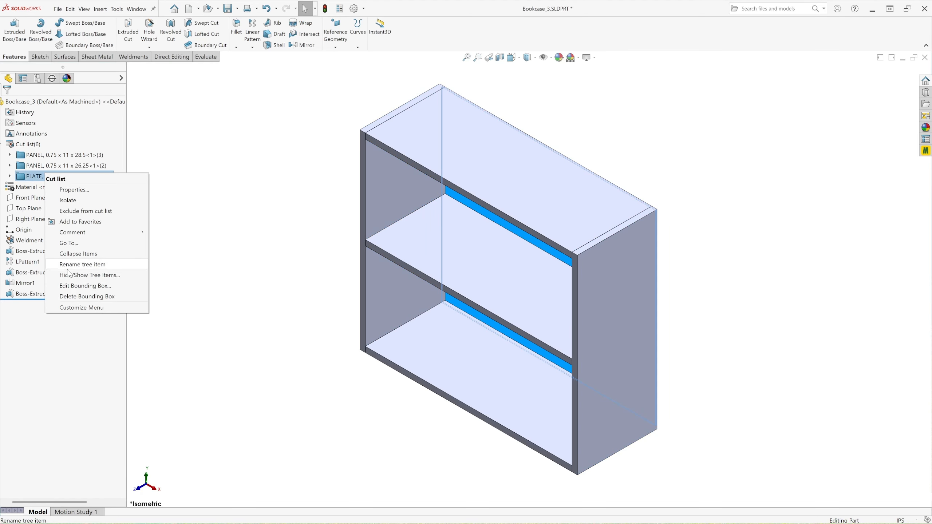
click(77, 265)
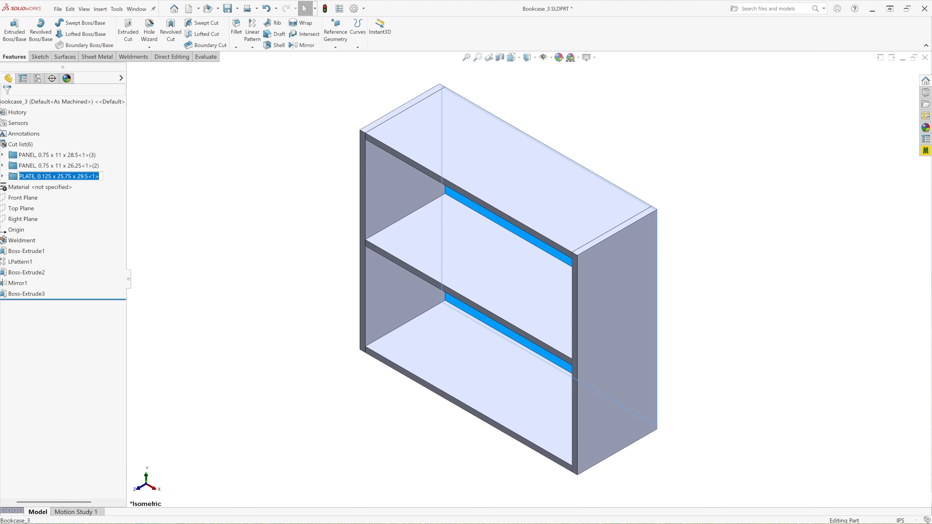
drag(35, 177, 22, 177)
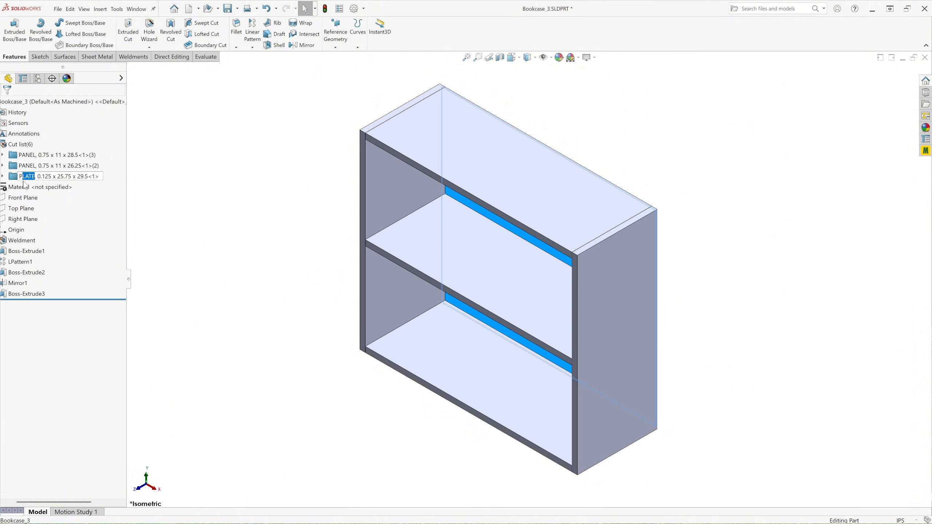
text(ANEL)
click(195, 205)
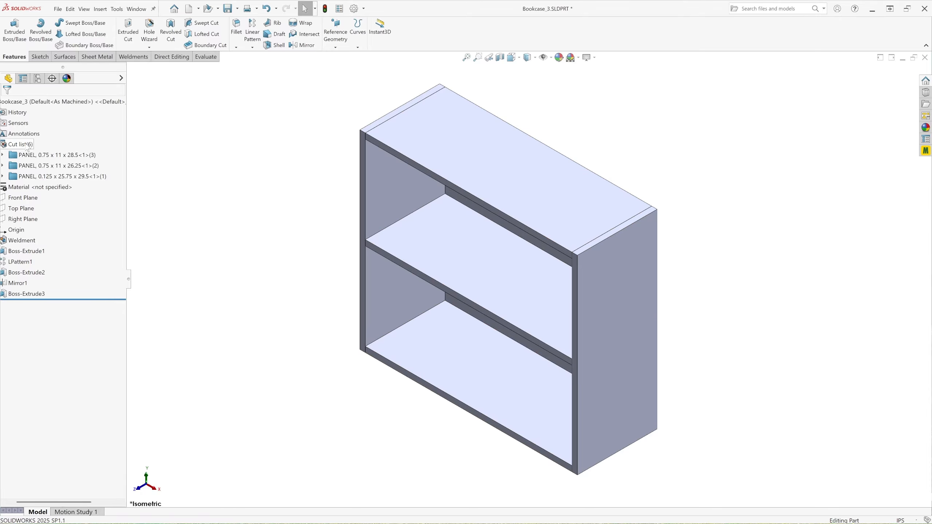
click(28, 145)
right_click(27, 145)
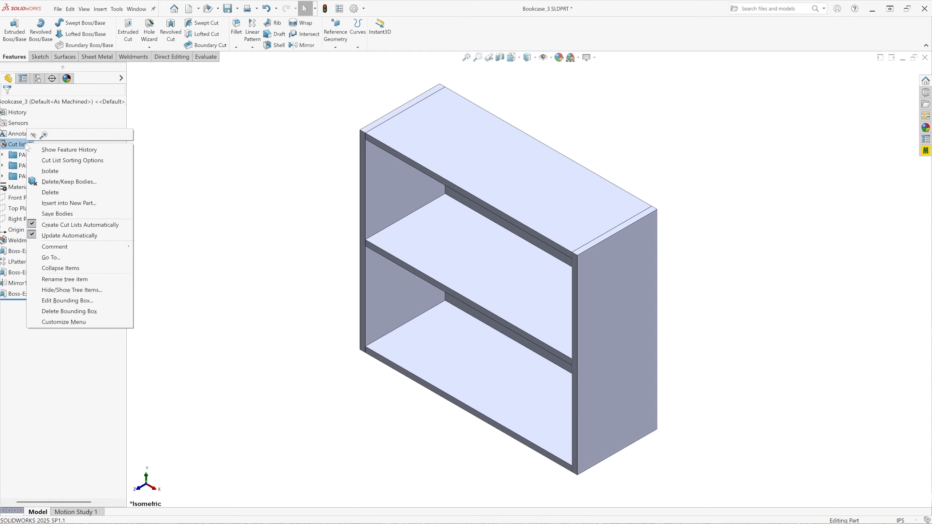
click(247, 151)
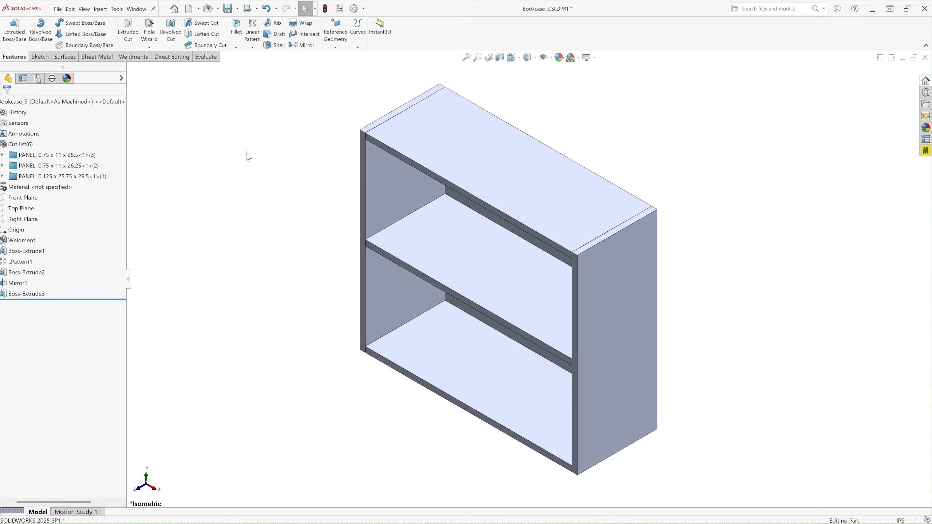
Step: Open the cut list properties of the 0.75 x 11 x 28.5 group, and examine the properties summary and cut list table
click(40, 157)
right_click(39, 158)
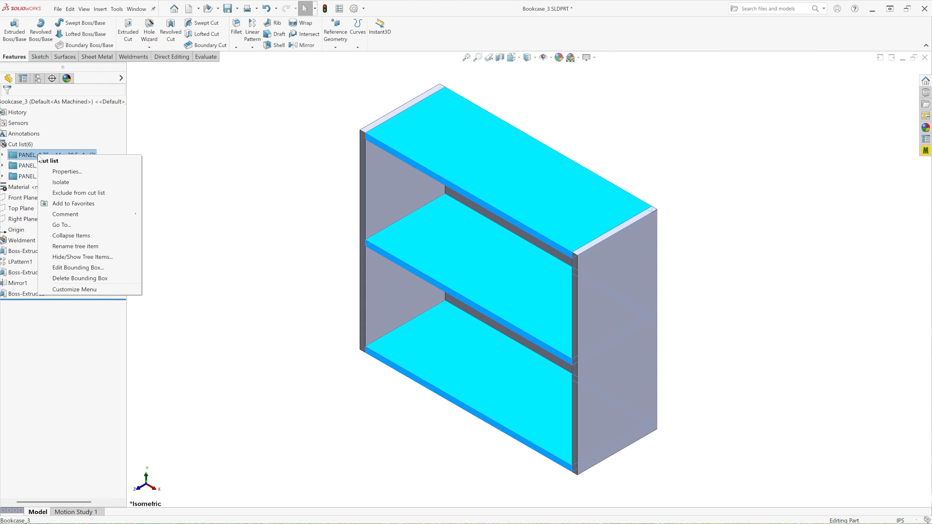
click(67, 173)
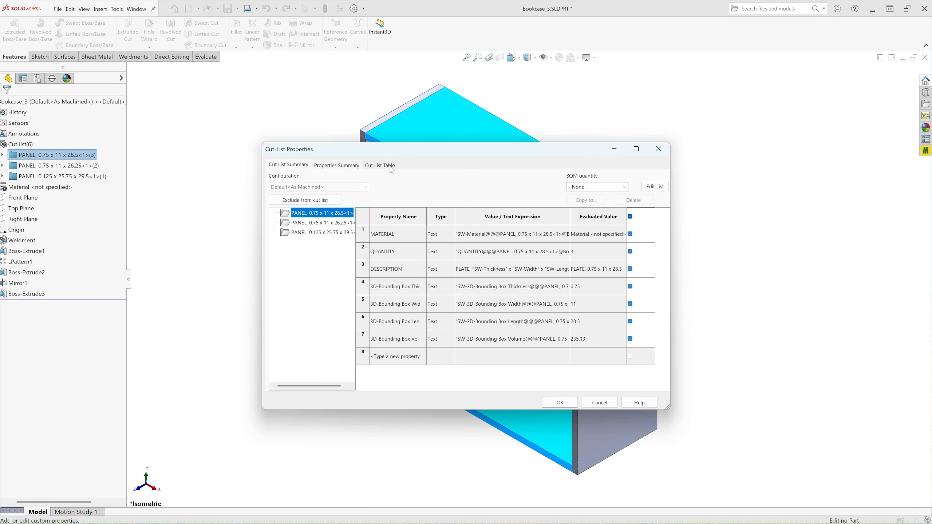
click(336, 166)
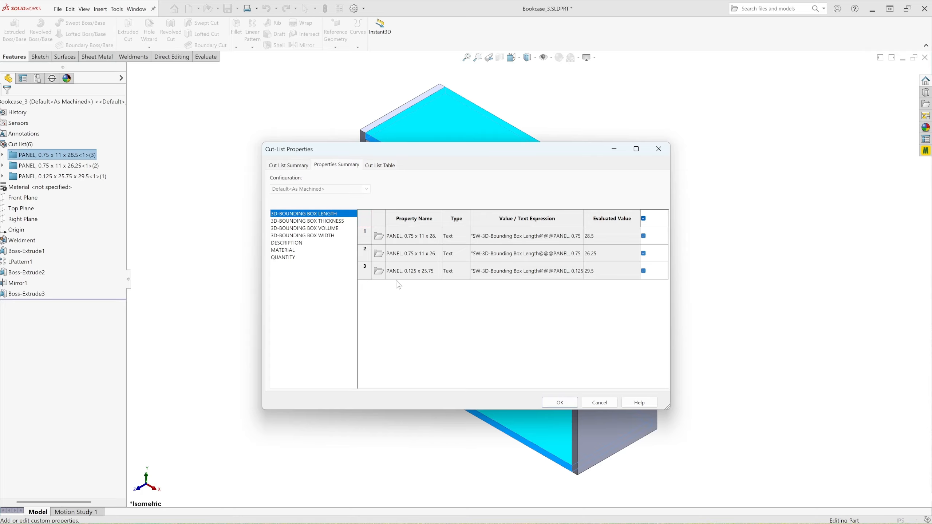
click(381, 166)
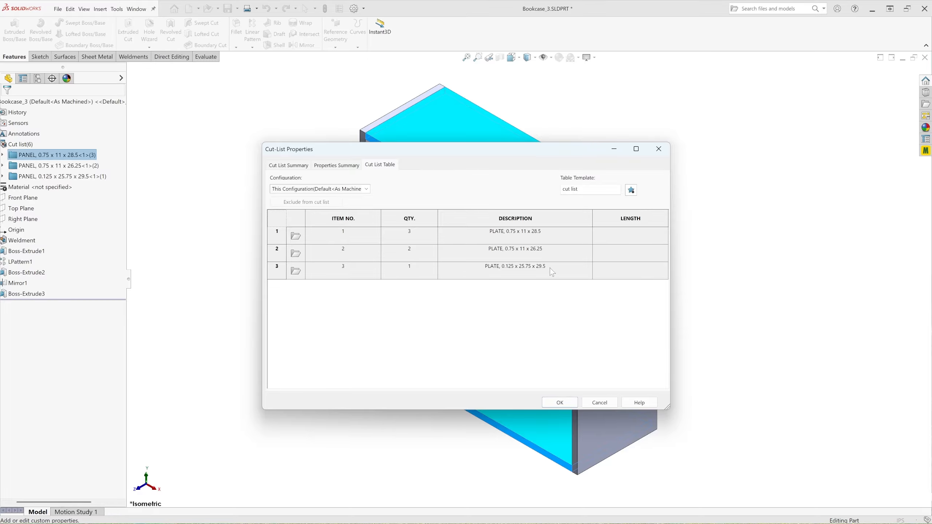
Step: Unlink the DESCRIPTION property of the 0.75 x 11 x 28.5 item and replace PLATE with PANEL in its expression
click(334, 166)
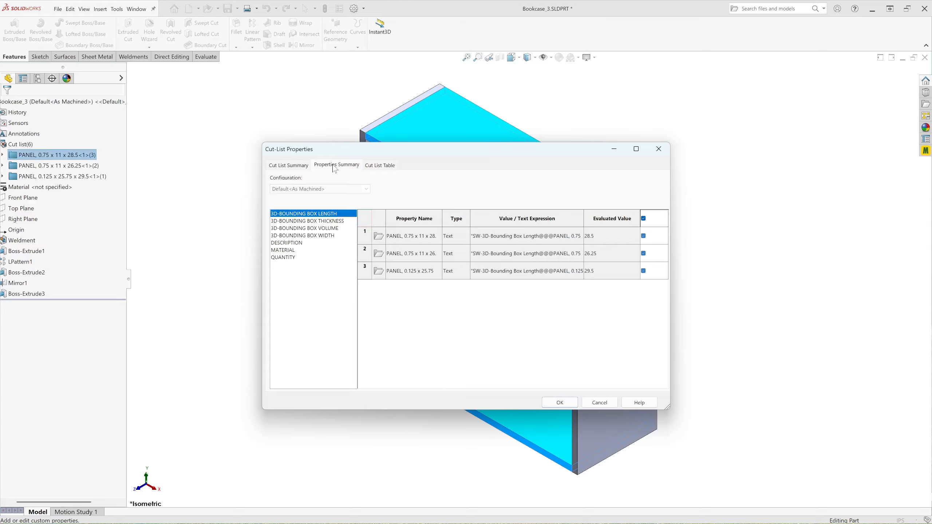
click(288, 243)
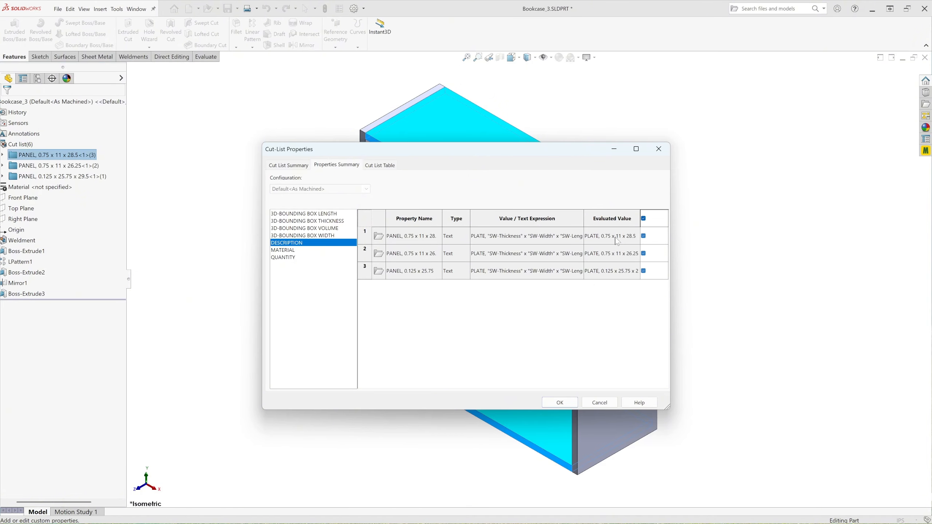
click(644, 236)
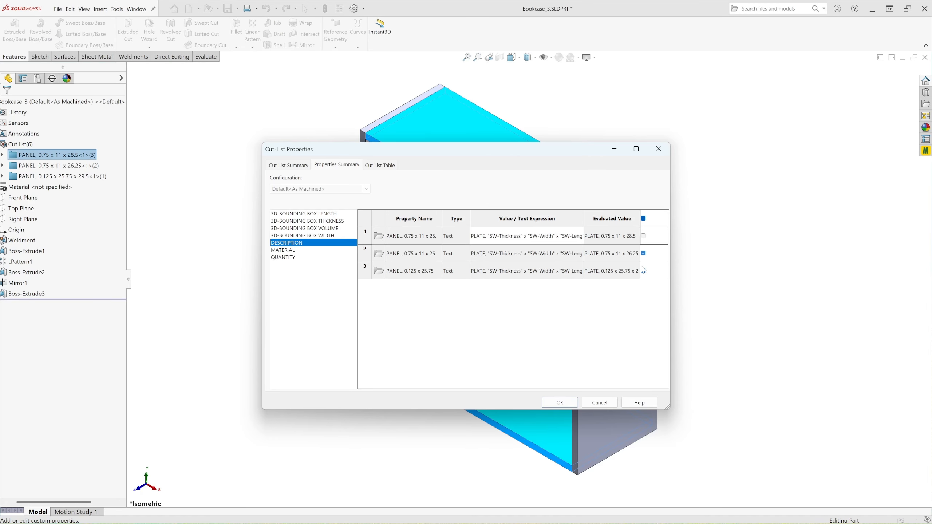
click(482, 236)
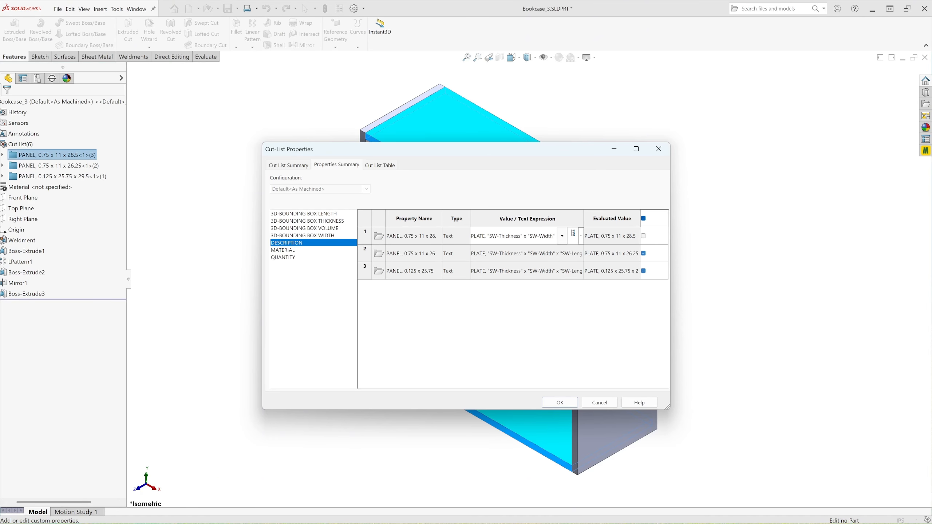
double_click(484, 236)
text(PANEL)
Step: Unlink the 0.75 x 11 x 26.25 item's description and change PLATE to VERTICAL PANEL, and prefix the 28.5 item's description with HORIZONTAL
click(644, 253)
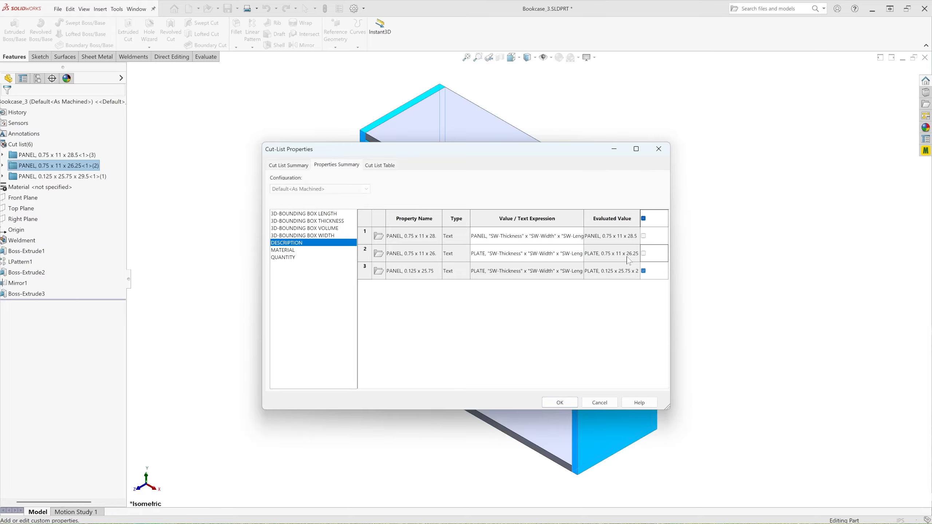
click(482, 254)
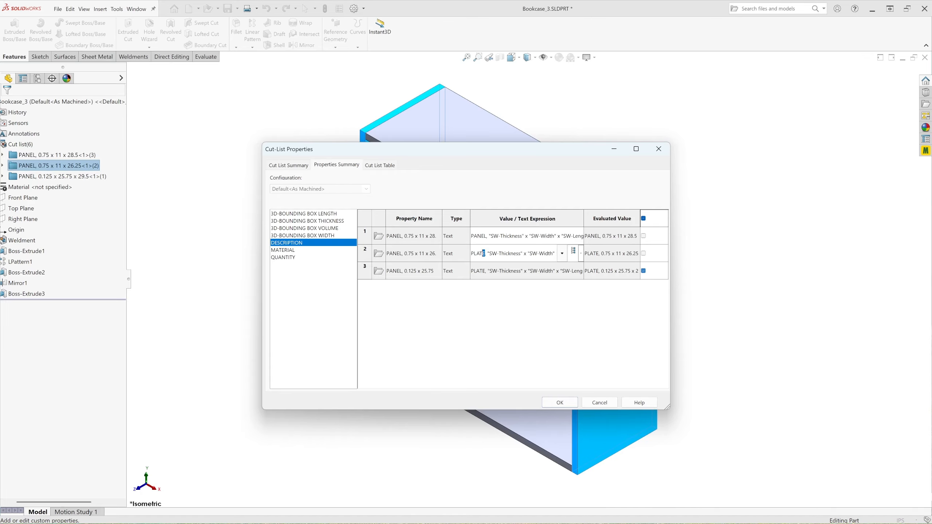
double_click(483, 254)
text(H)
key(BackSpace)
text(VERTA)
key(BackSpace)
text(ICAL PANEL,)
click(477, 236)
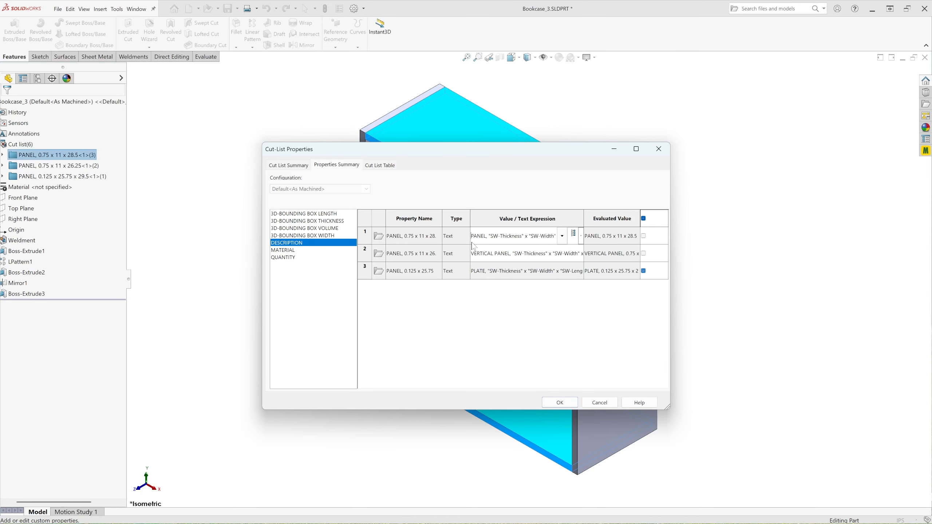
text(HORIZONTAL)
Step: Unlink the 0.125 x 25.75 x 29.5 item's description, change PLATE to BACK PANEL, and accept the properties after checking the cut list table
click(644, 271)
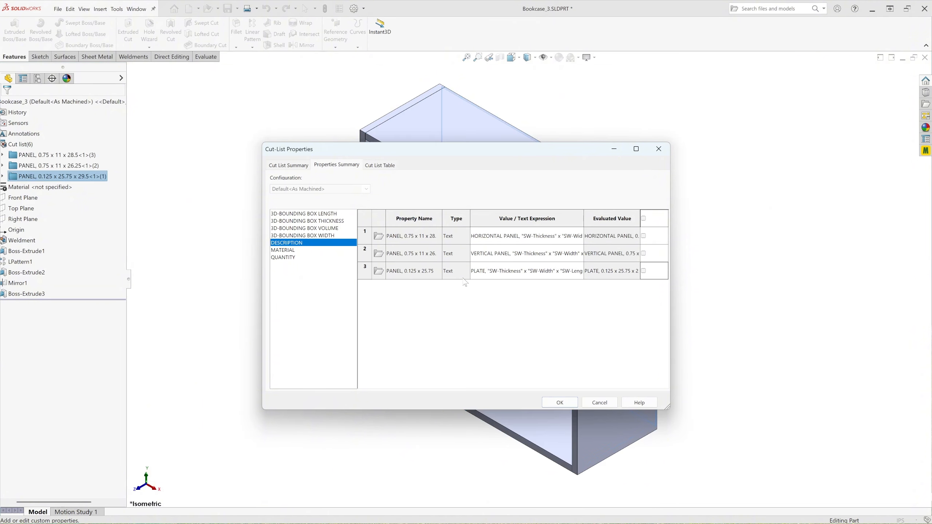
click(479, 271)
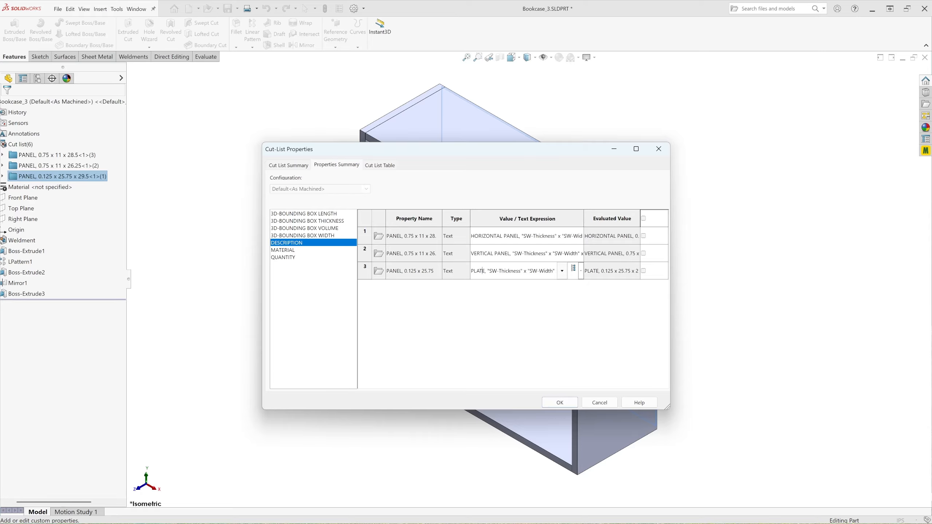
drag(481, 271, 467, 279)
key(BackSpace)
text(BACK PANEL)
key(Delete)
click(383, 169)
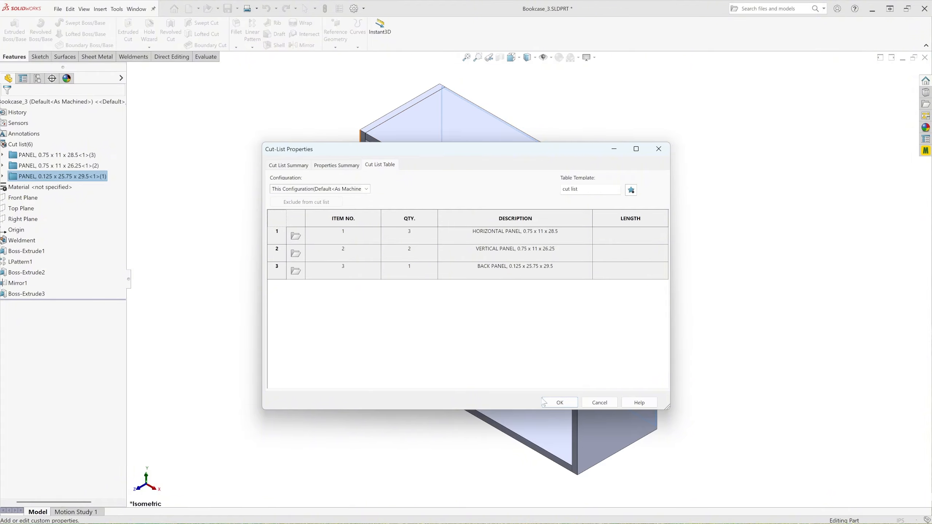
click(560, 403)
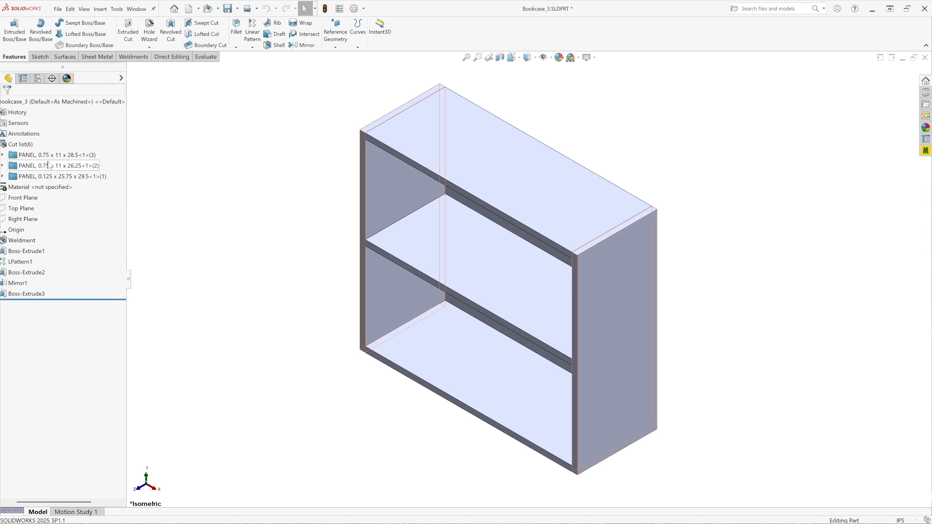
Step: Highlight the bodies of the 0.75 x 11 x 28.5 and 0.75 x 11 x 26.25 panel groups in the model
click(58, 157)
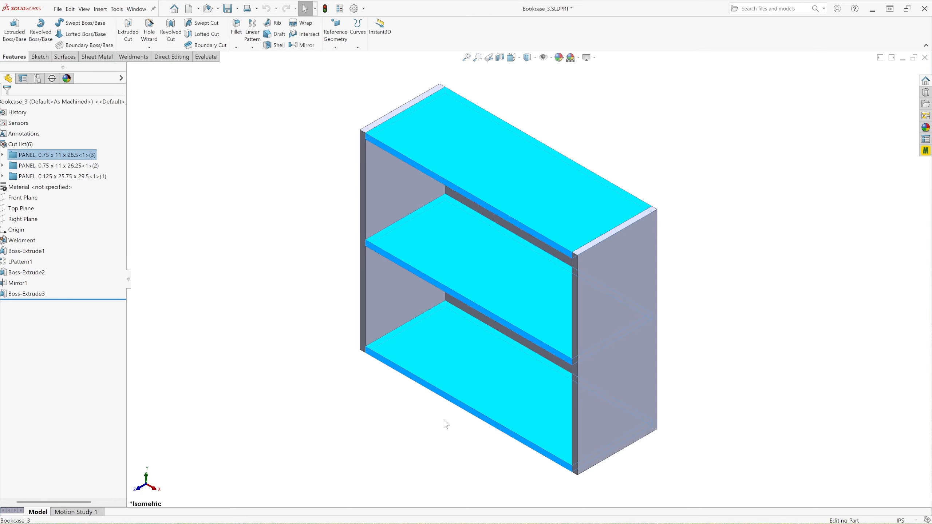
click(66, 167)
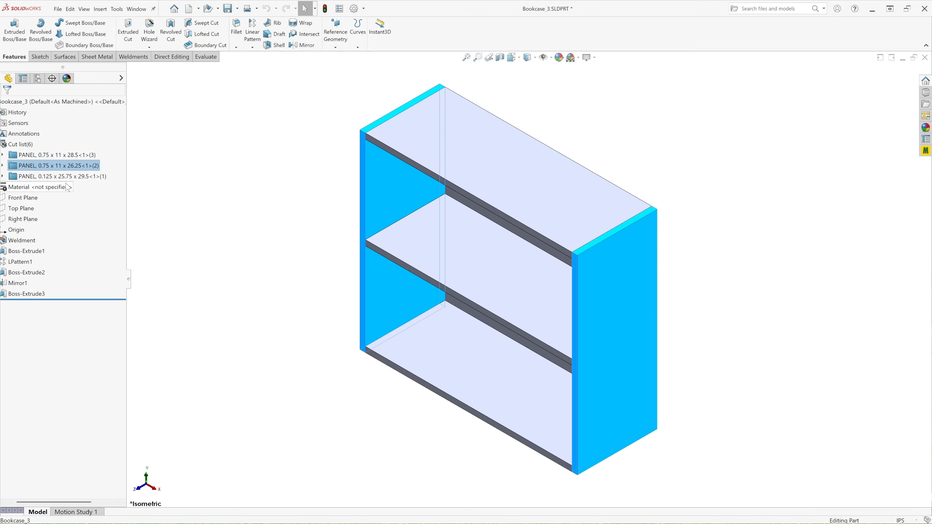
Step: Start an exploded view of the Default configuration and move the right side panel about 5.9 in and the left about 5.08 in outward along X
click(74, 178)
click(275, 200)
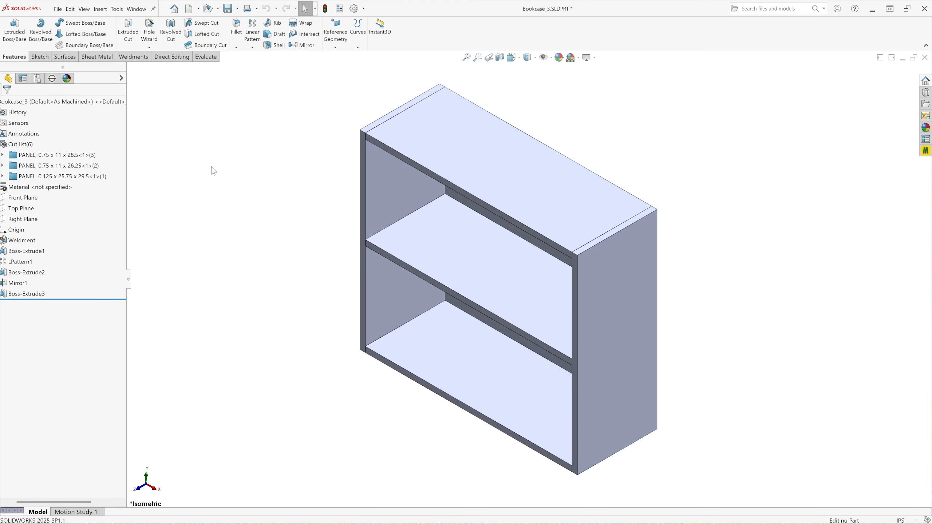
click(39, 81)
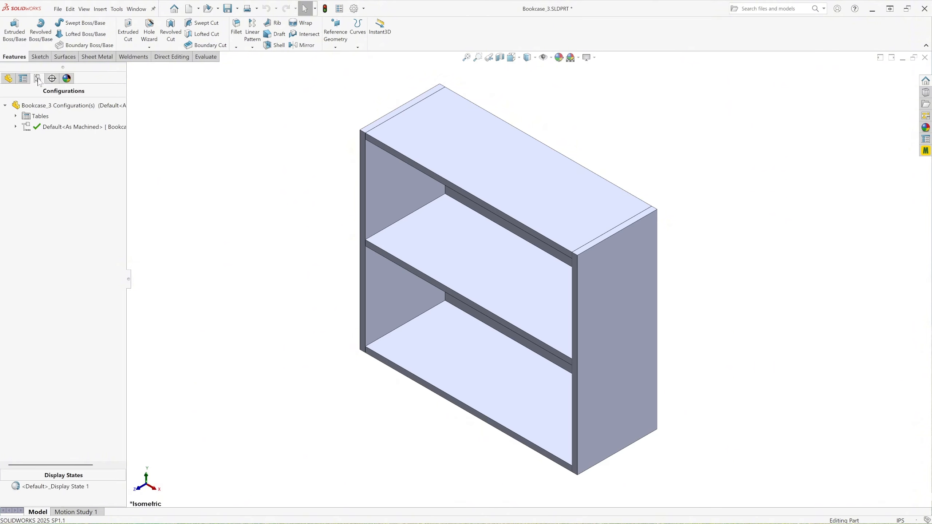
double_click(44, 127)
right_click(66, 127)
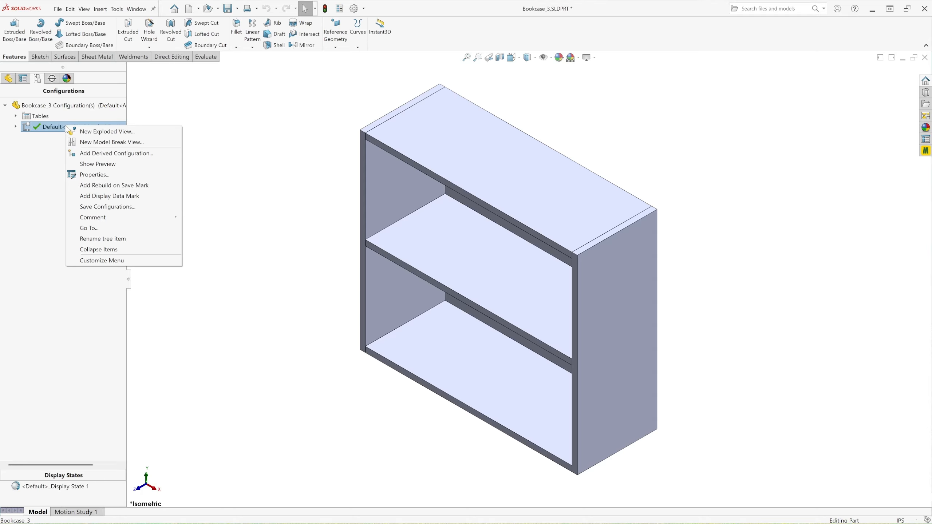
click(89, 133)
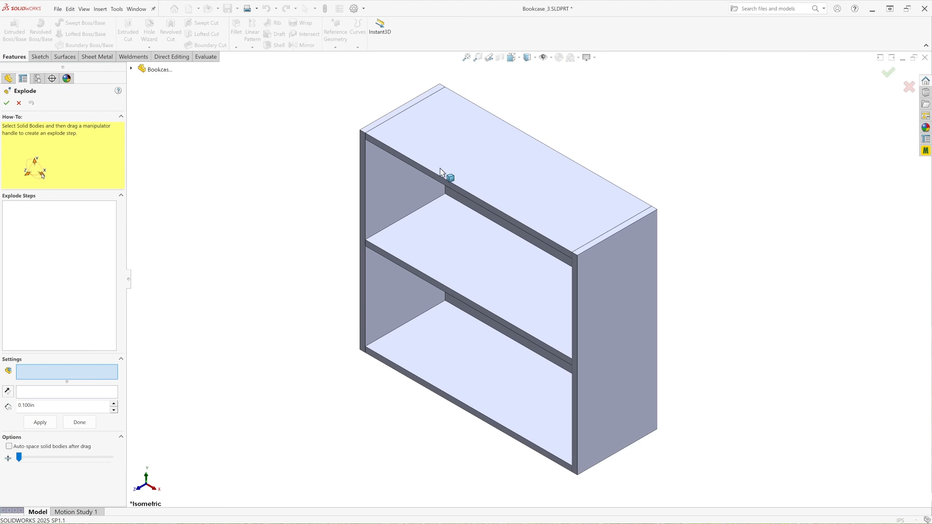
click(602, 303)
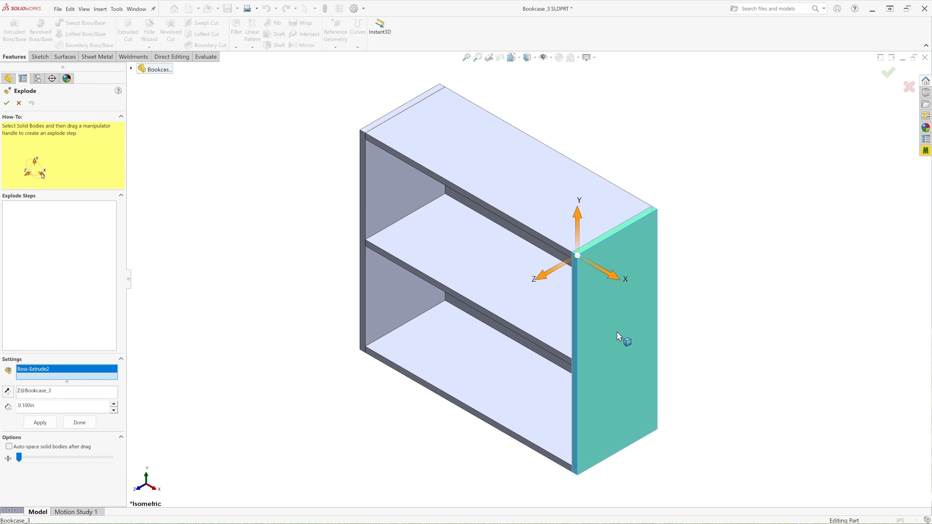
scroll(613, 309, up, 2)
drag(600, 277, 640, 305)
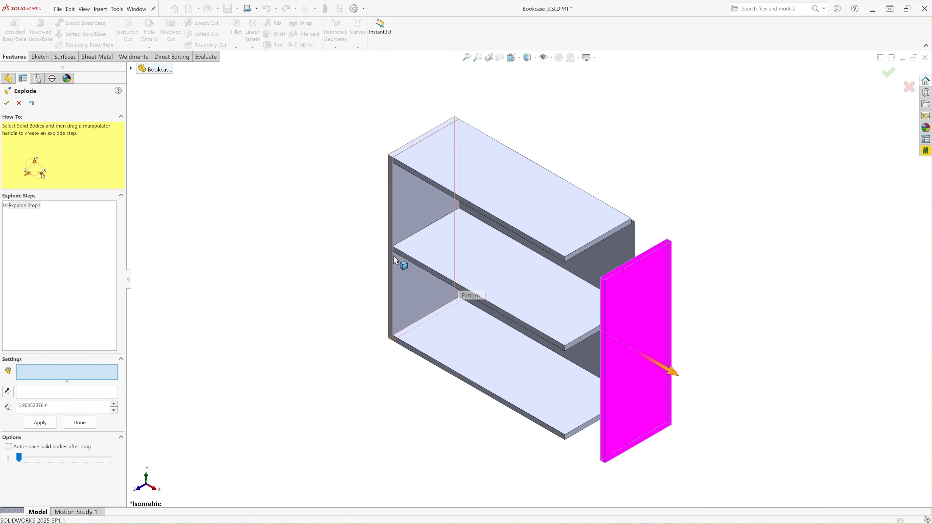
click(402, 212)
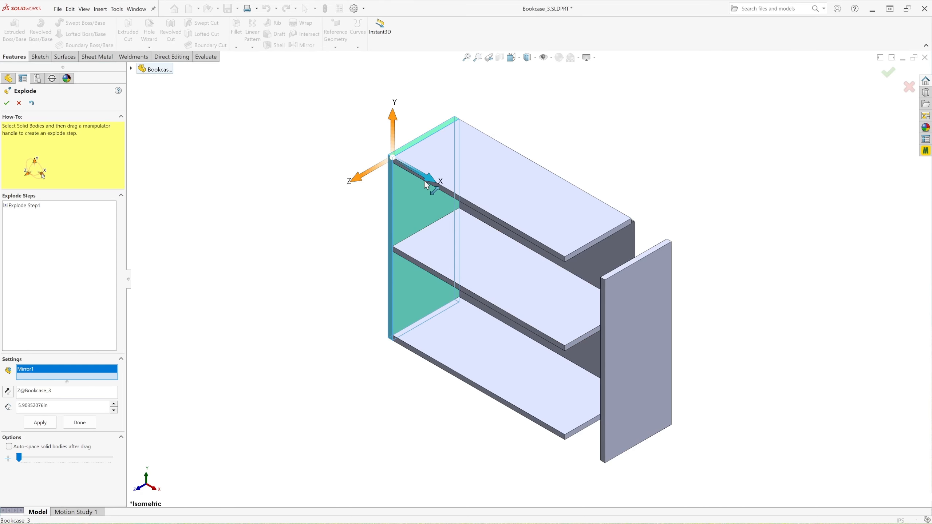
drag(430, 182, 364, 146)
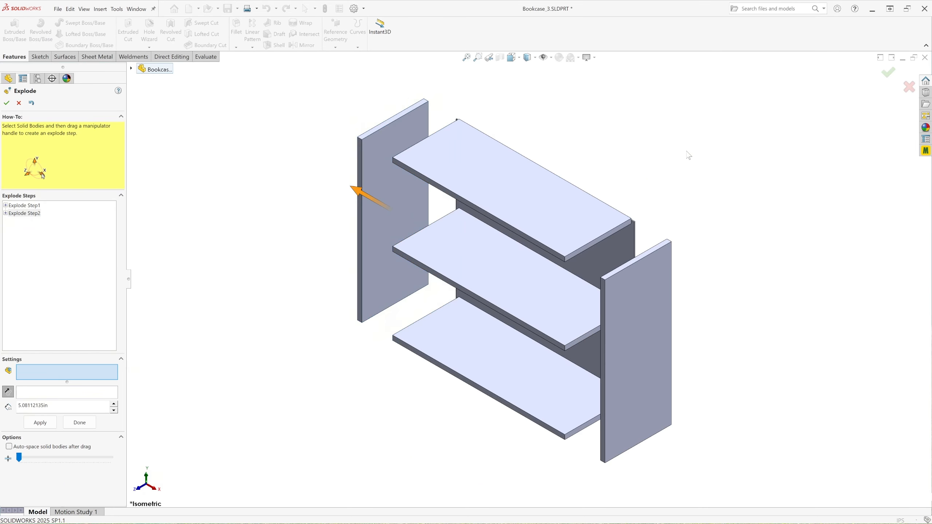
Step: Explode the top panel about 9.19 in upward and the bottom panel about 4.61 in downward along Y
click(533, 213)
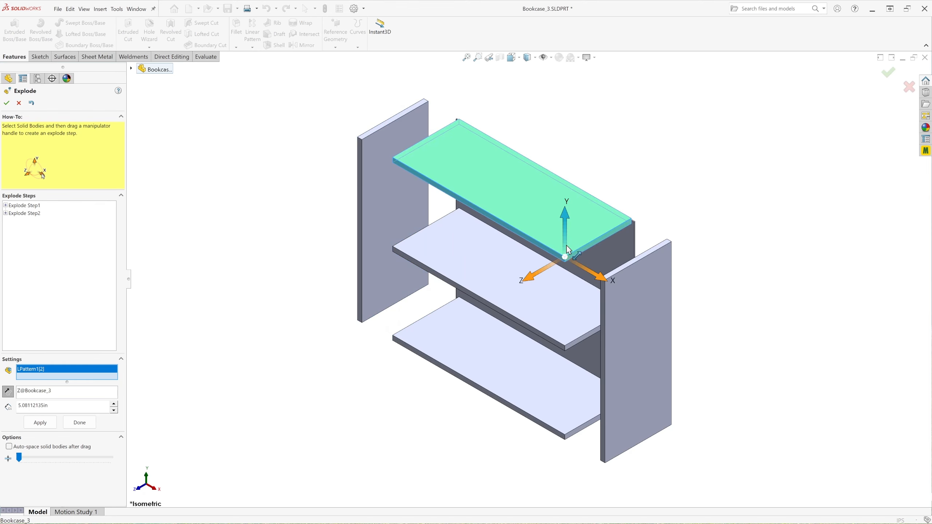
drag(565, 235, 568, 195)
click(510, 385)
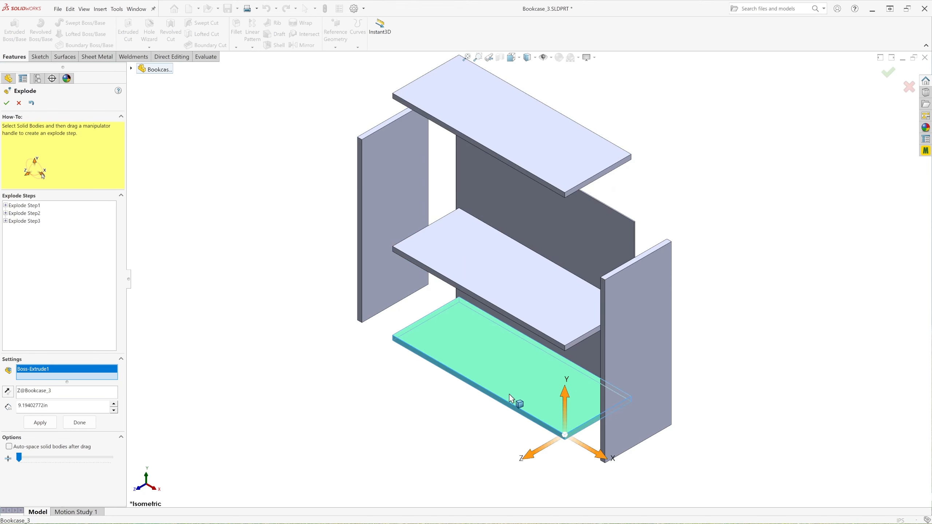
mouse_move(565, 402)
mouse_down()
mouse_move(570, 446)
mouse_move(577, 417)
mouse_up()
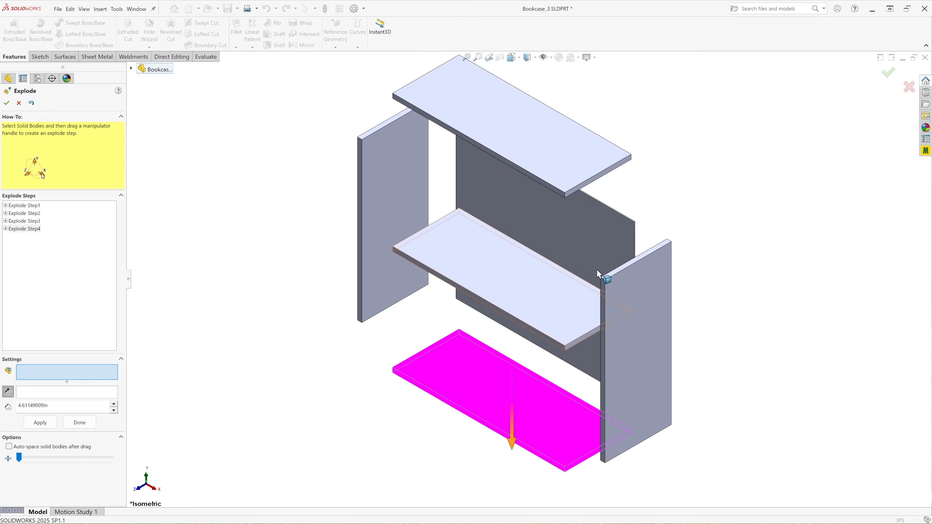
Step: Explode the back panel about 2.2 in rearward along Z and accept the exploded view
click(608, 249)
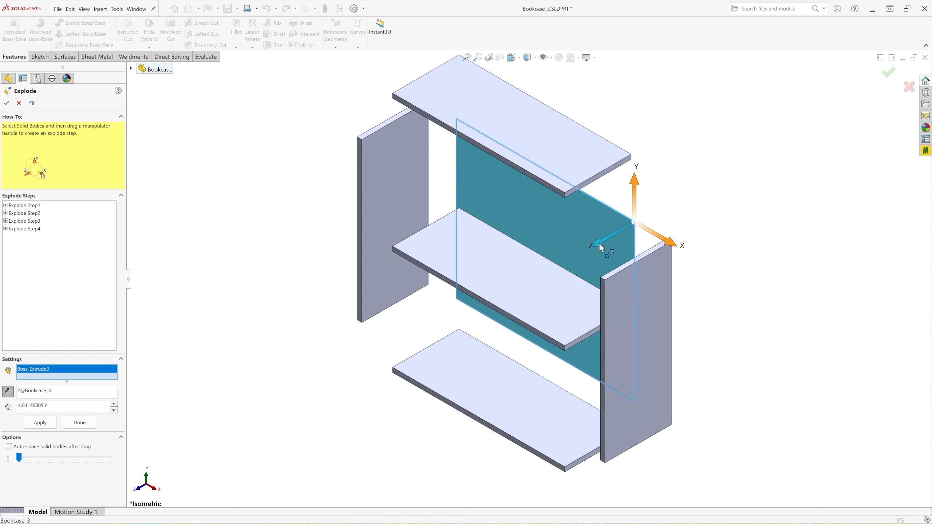
drag(599, 243, 656, 229)
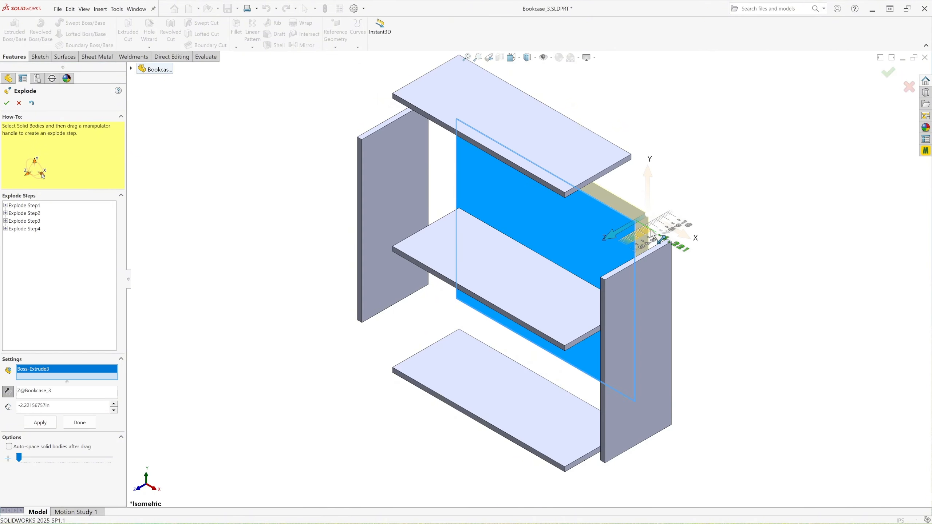
click(6, 103)
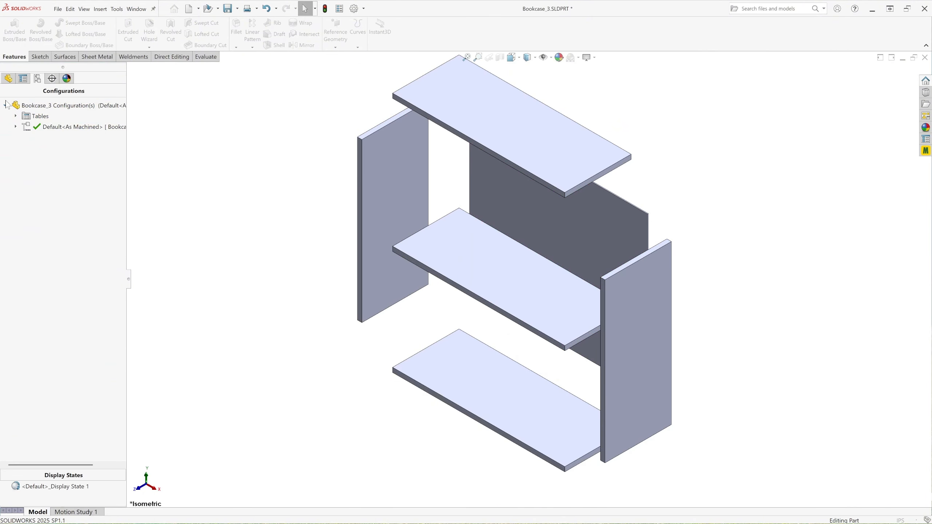
Step: Collapse the exploded view of the Default configuration to bring the bookcase back together
click(16, 126)
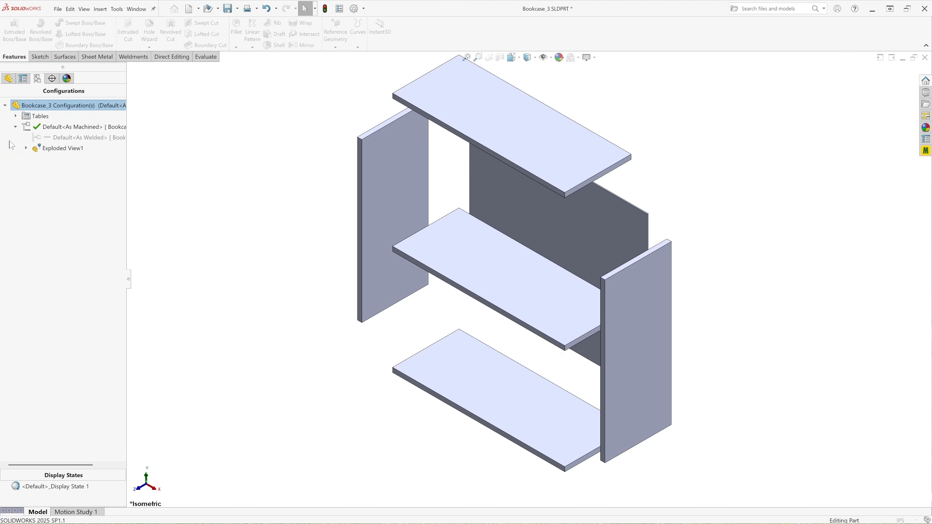
click(62, 149)
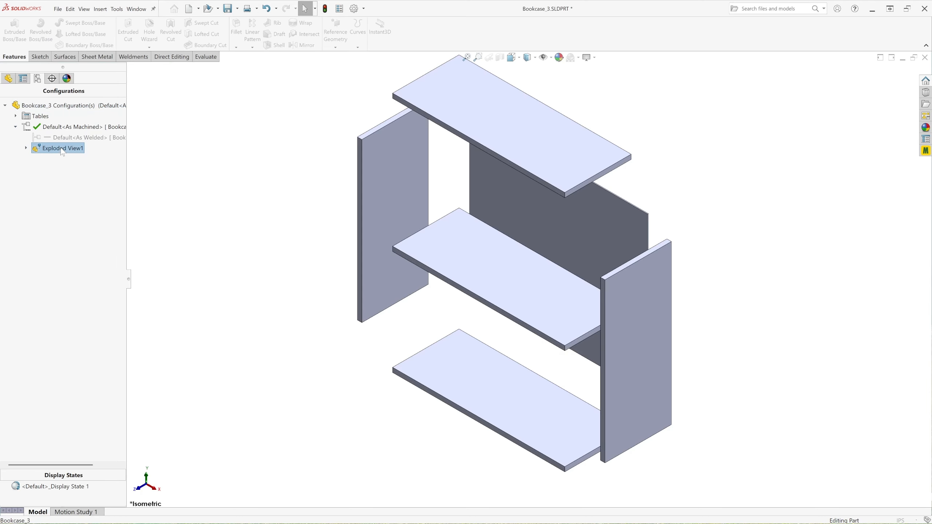
right_click(61, 149)
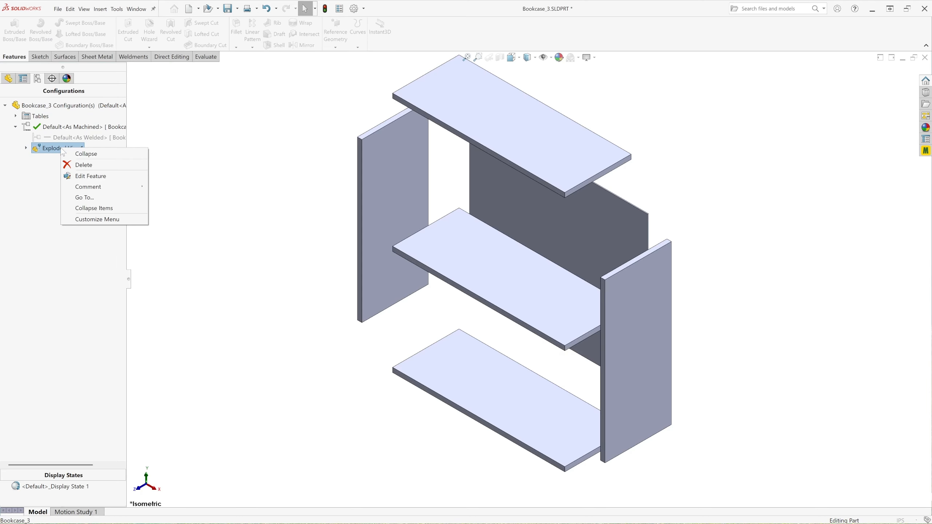
click(91, 155)
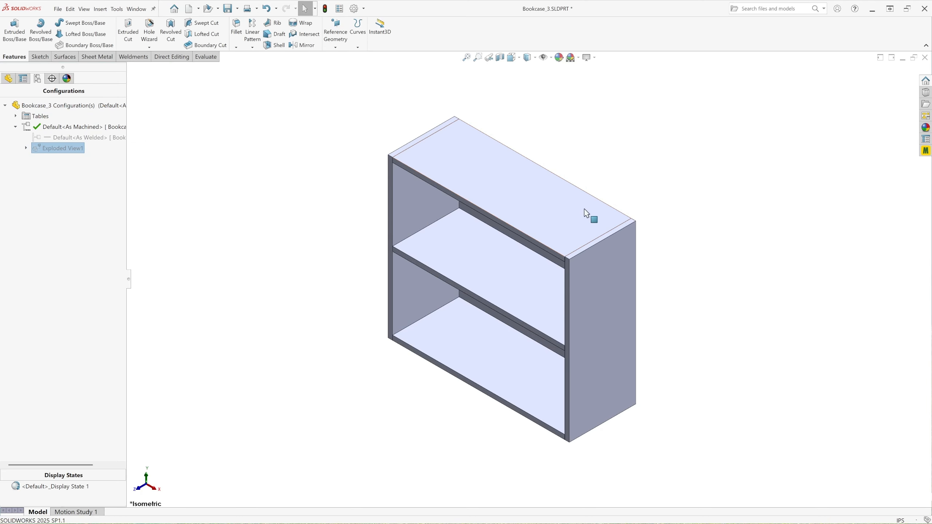
click(399, 134)
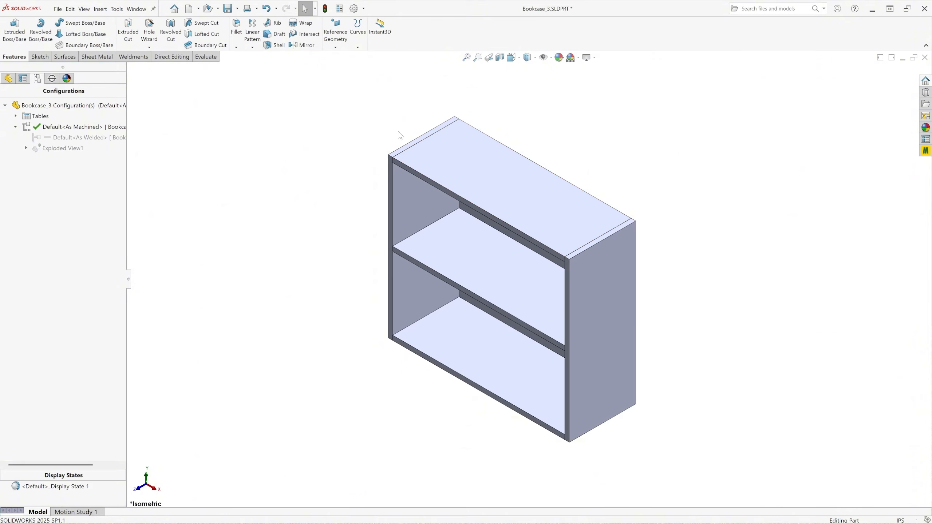
Step: Assign Pine from the Woods category as the part's material and save the part
click(9, 78)
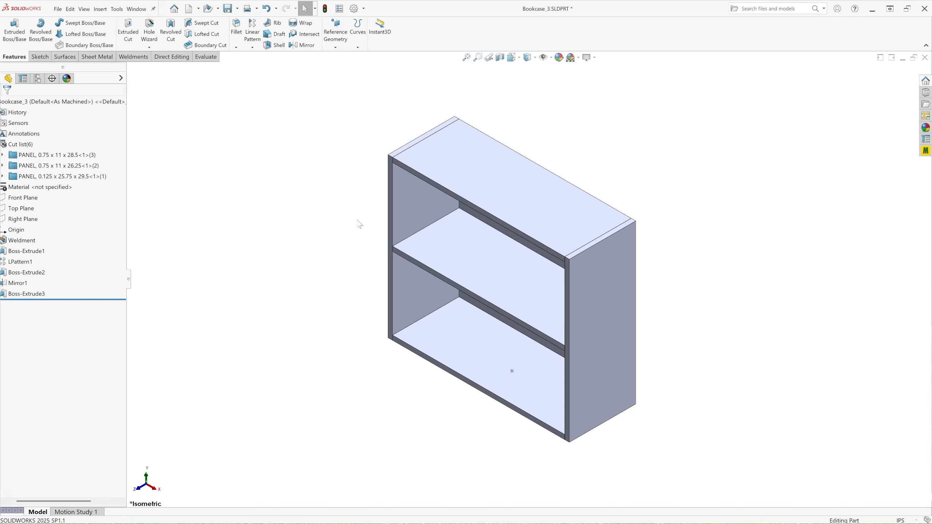
right_click(47, 189)
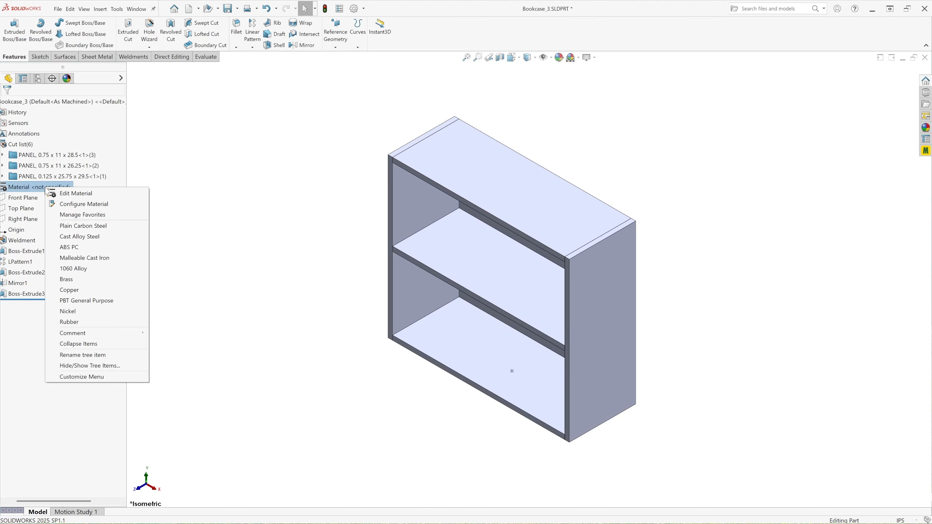
click(76, 193)
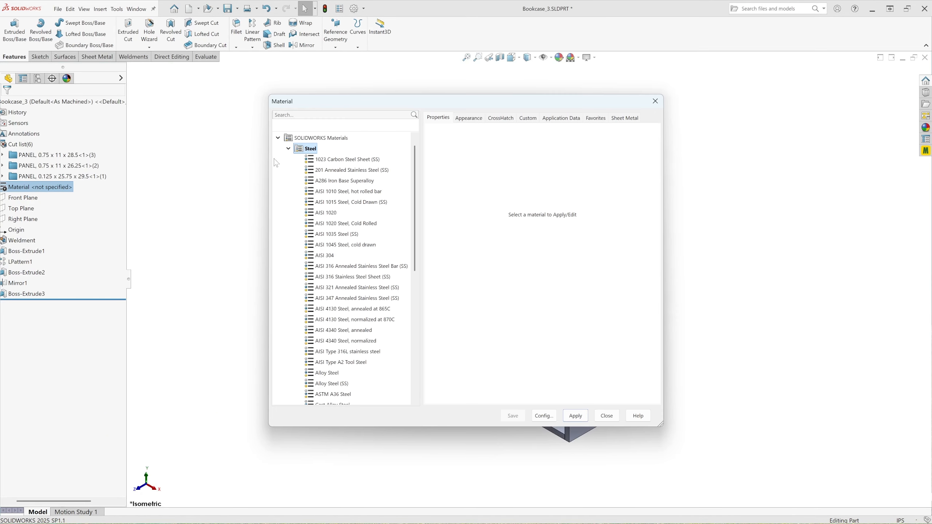
click(288, 149)
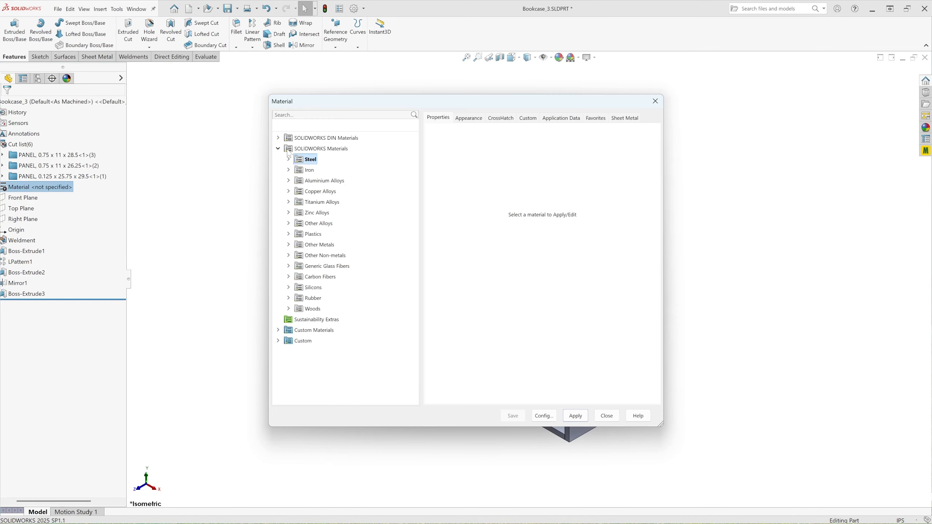
click(289, 310)
scroll(331, 330, down, 1)
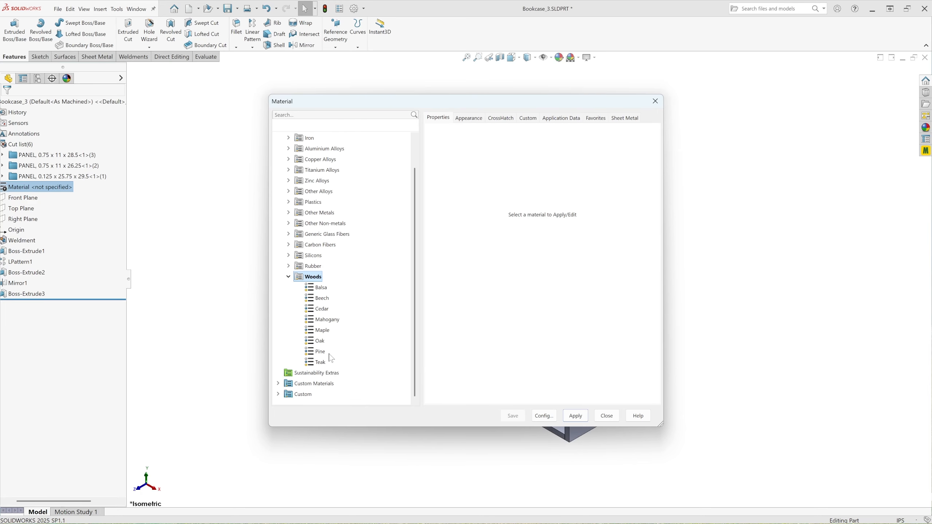
click(318, 351)
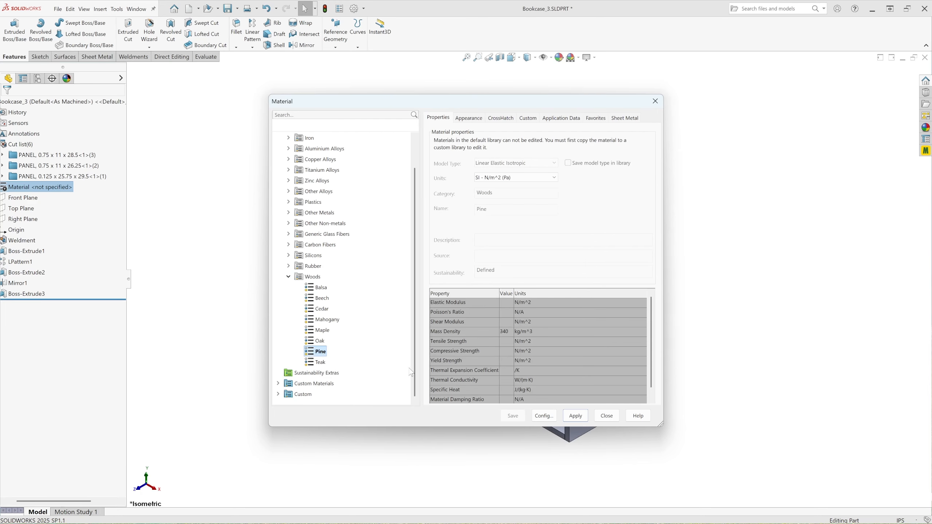
click(583, 419)
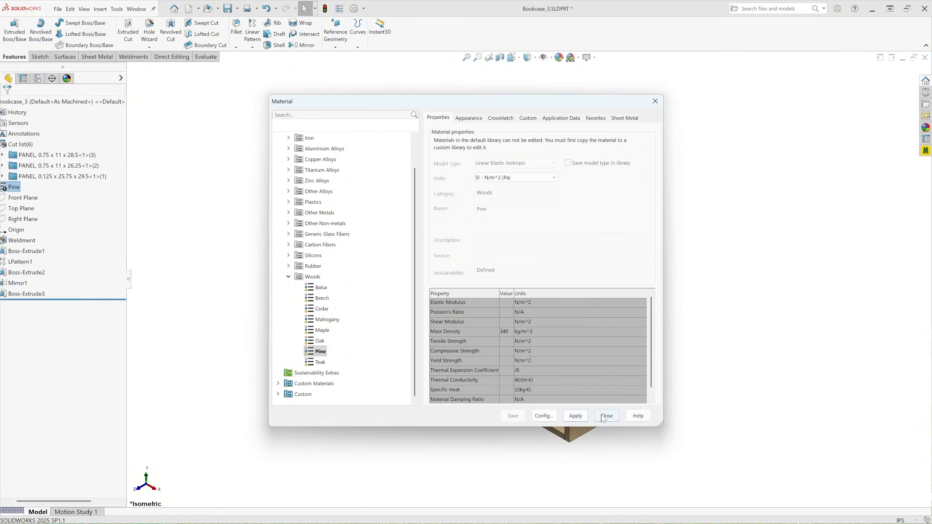
click(603, 418)
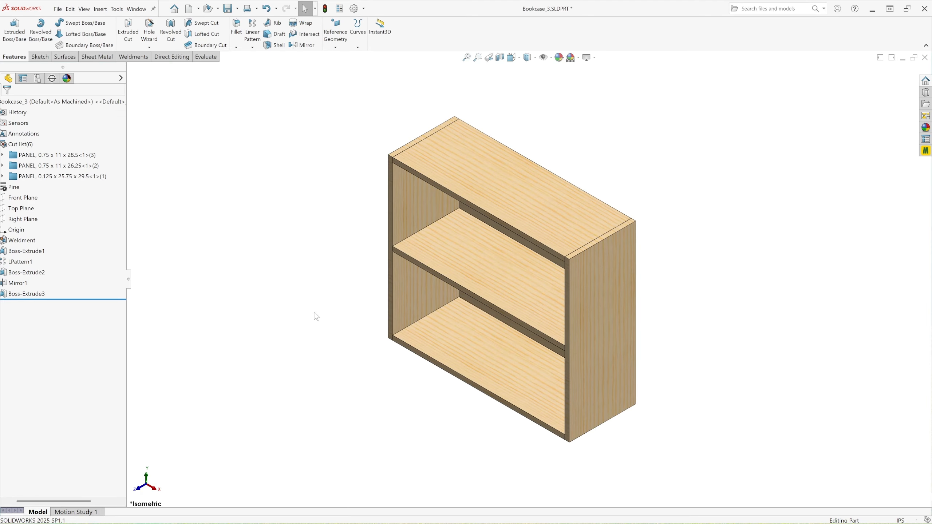
click(231, 10)
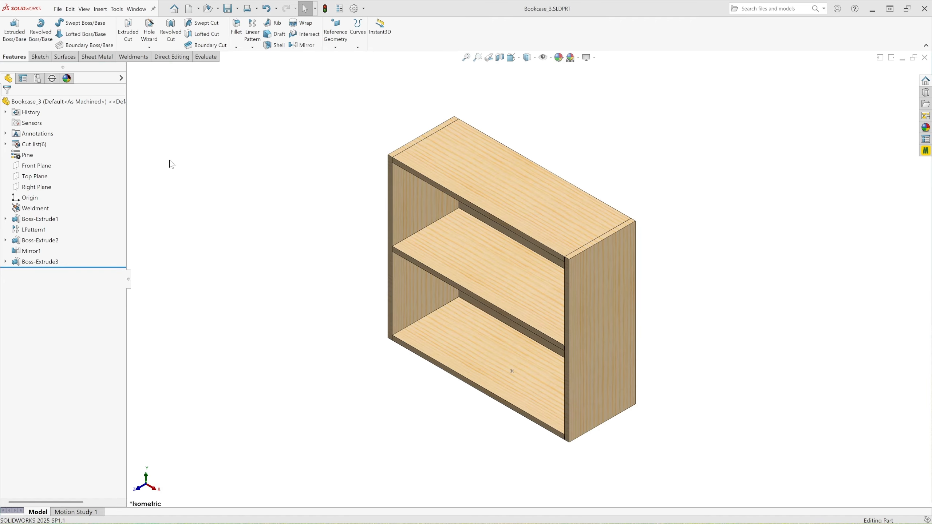
Step: Create a new drawing document
click(57, 8)
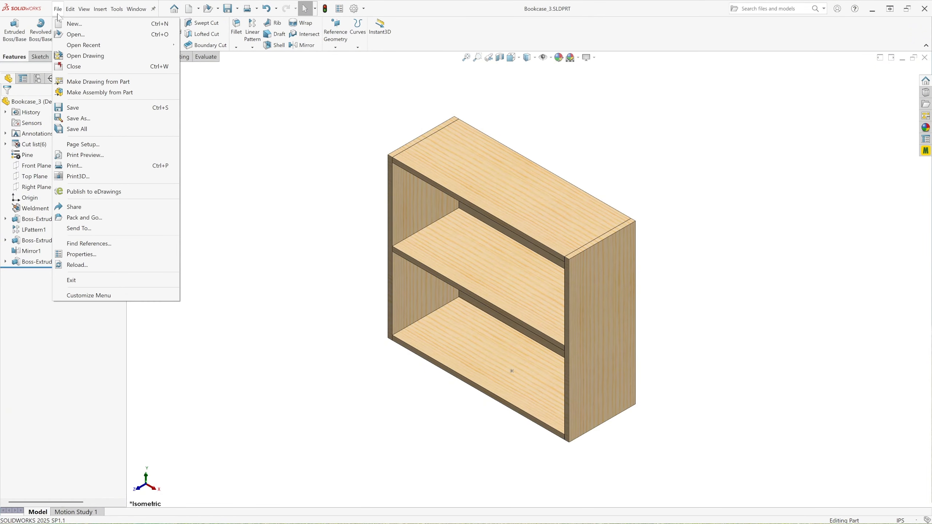
click(74, 24)
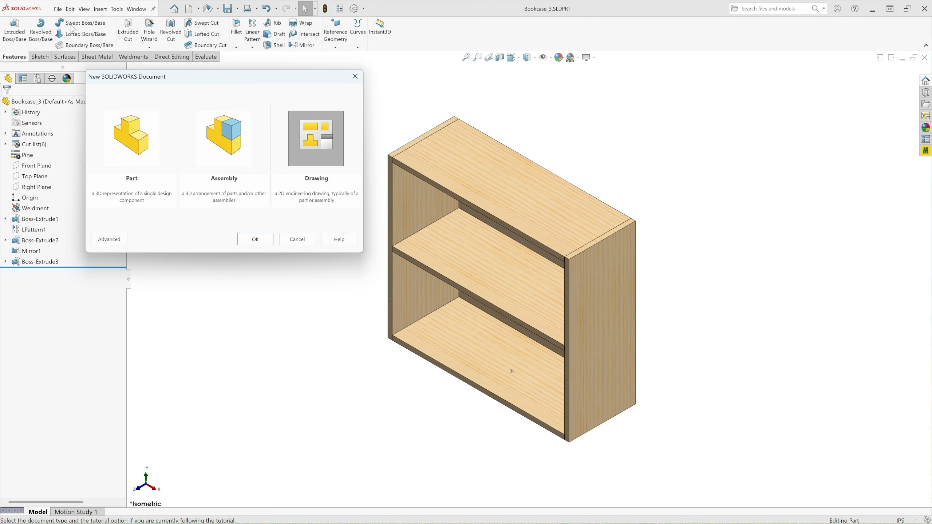
click(322, 147)
click(264, 239)
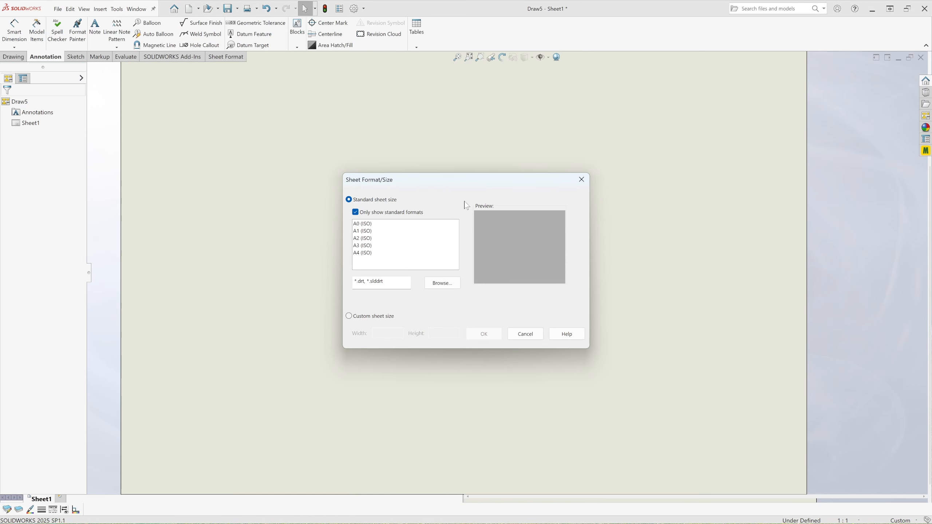
Step: Load the a3 - iso.slddrt sheet format for the new drawing and accept the sheet size
click(446, 284)
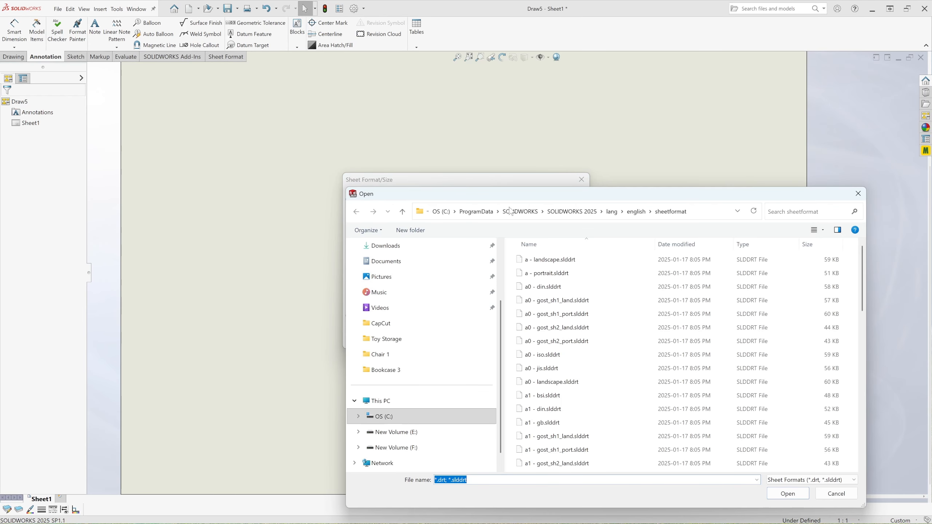
drag(507, 190, 135, 150)
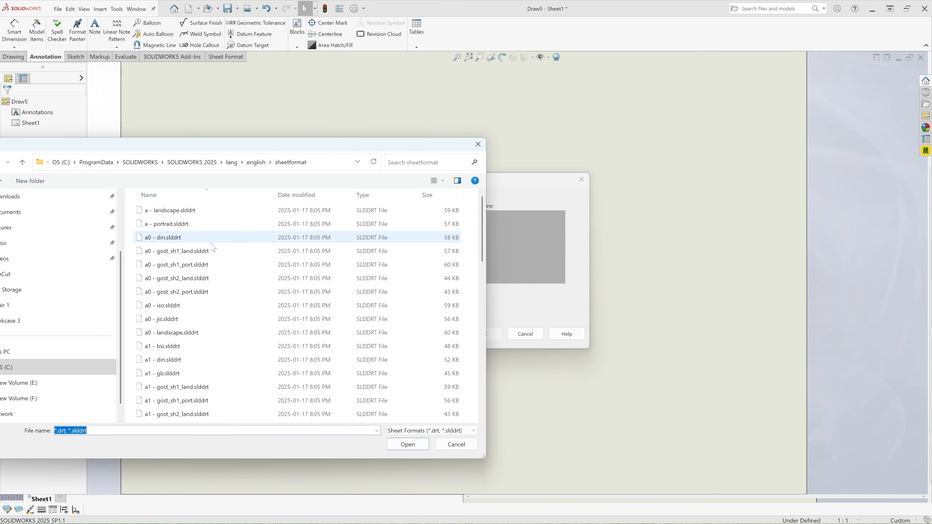
scroll(250, 270, down, 6)
scroll(245, 280, down, 4)
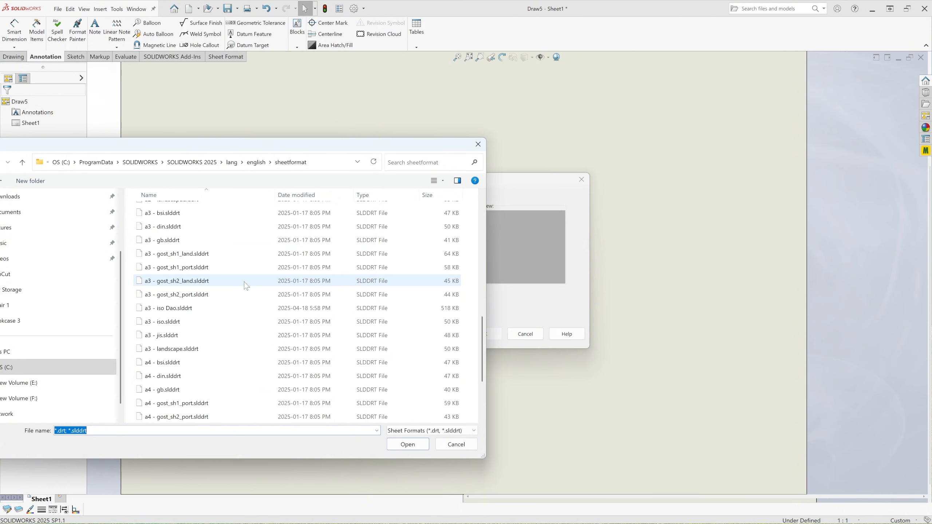
scroll(163, 349, down, 1)
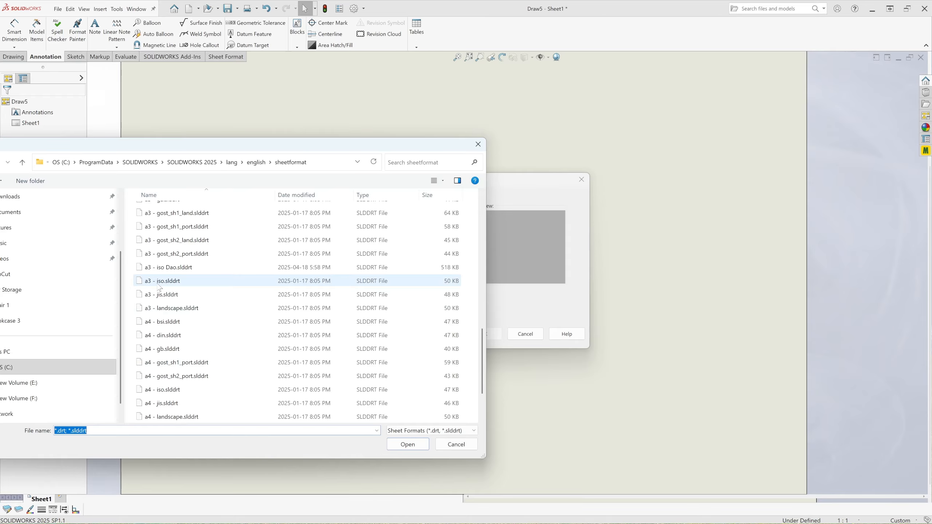
click(169, 282)
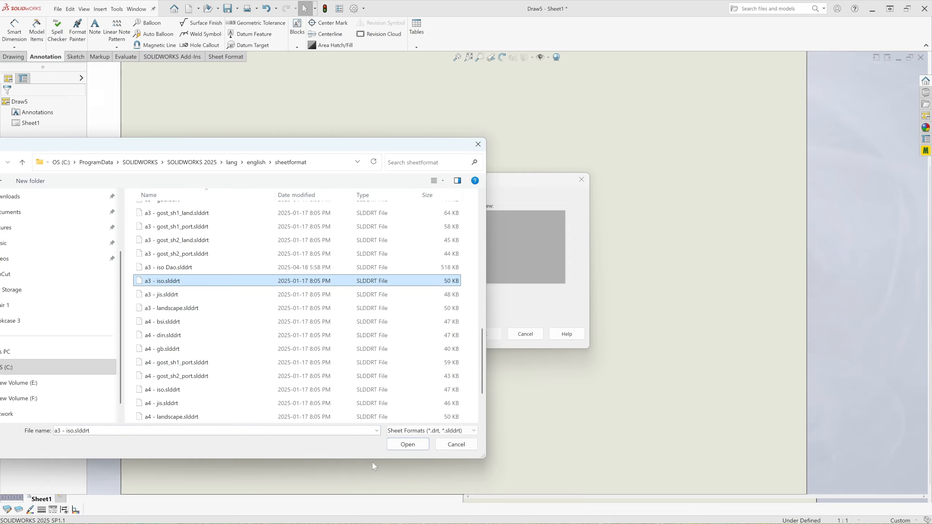
click(408, 445)
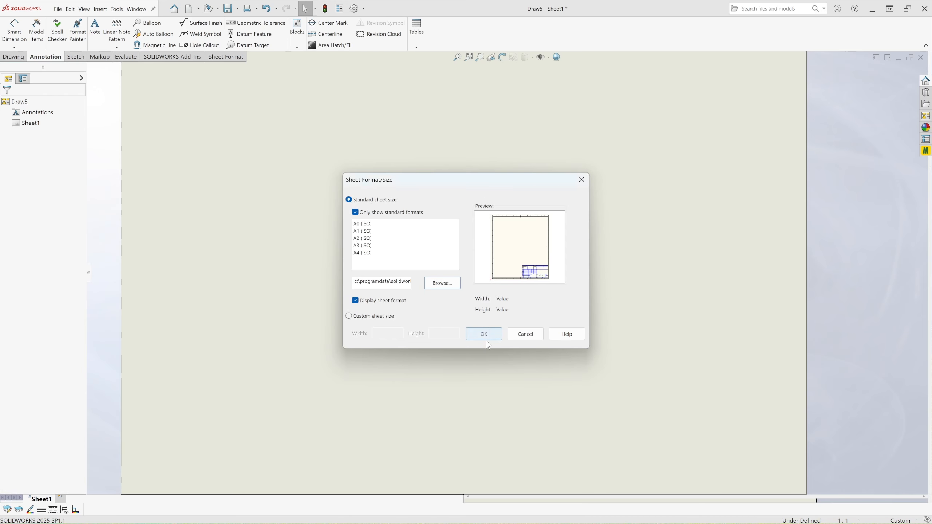
click(485, 336)
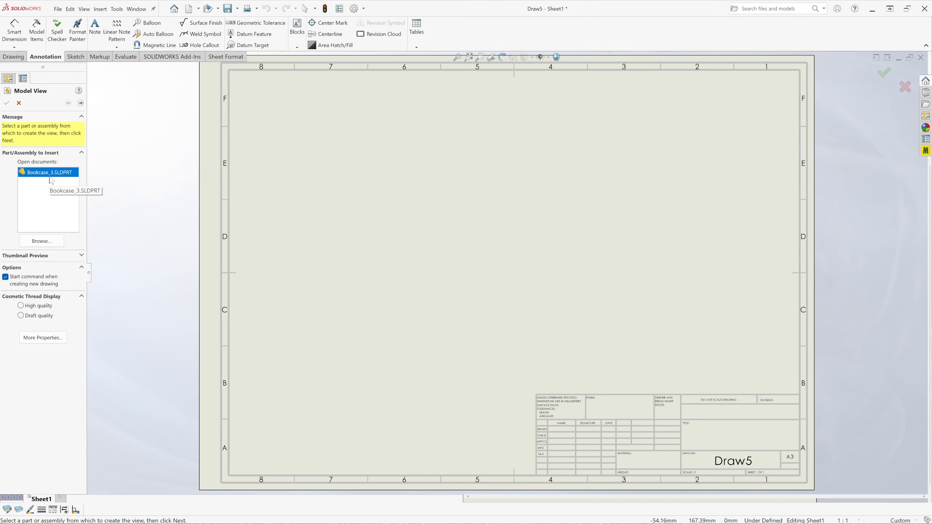
Step: Insert Bookcase_3 as a model view in front orientation, placed in the lower-left area of the sheet
click(81, 103)
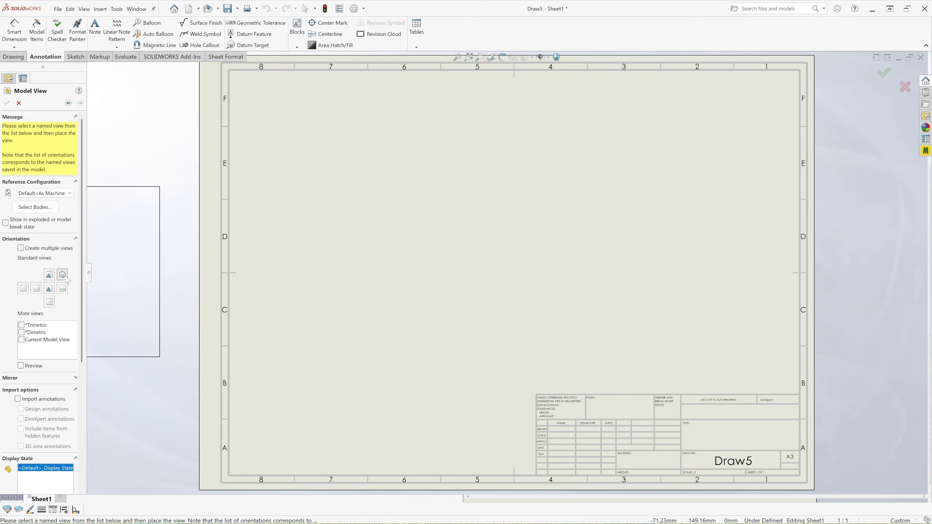
click(65, 277)
click(50, 291)
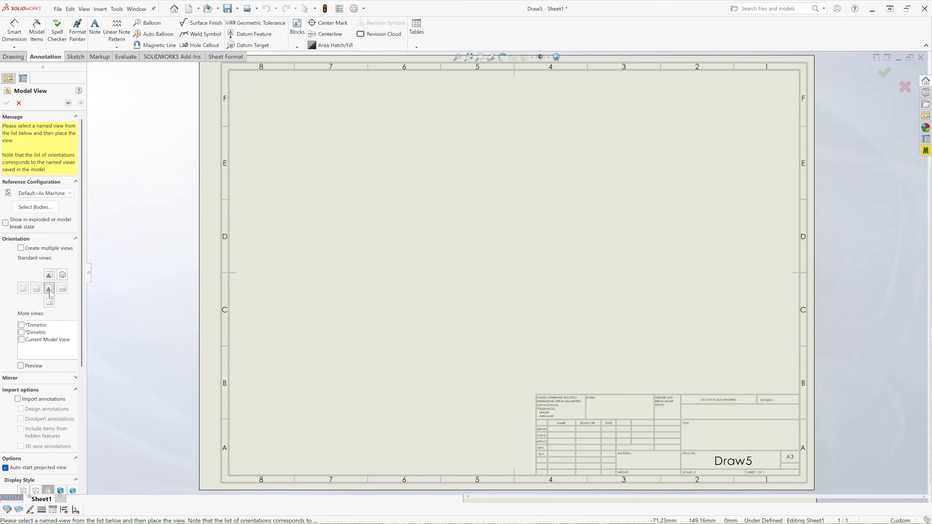
click(359, 350)
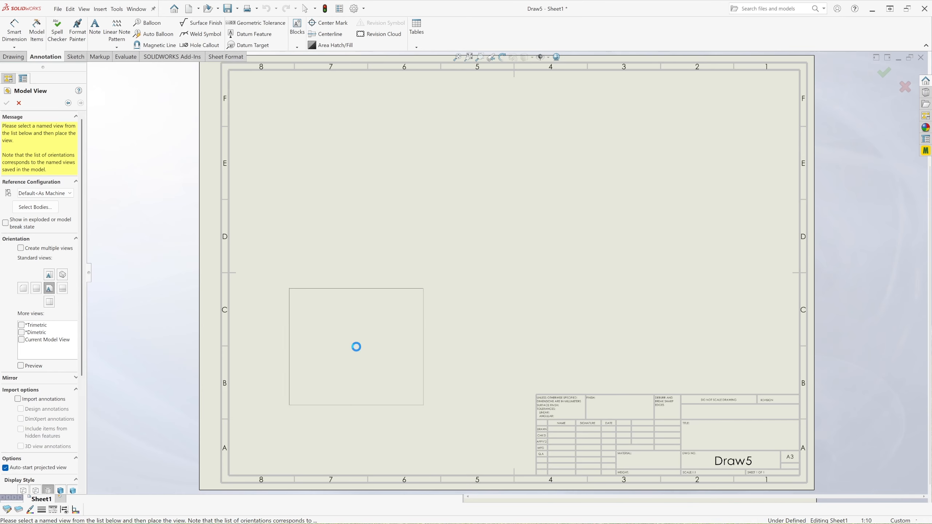
Step: Project a top view, a side view and an isometric view from the front view and finish the projection
click(358, 210)
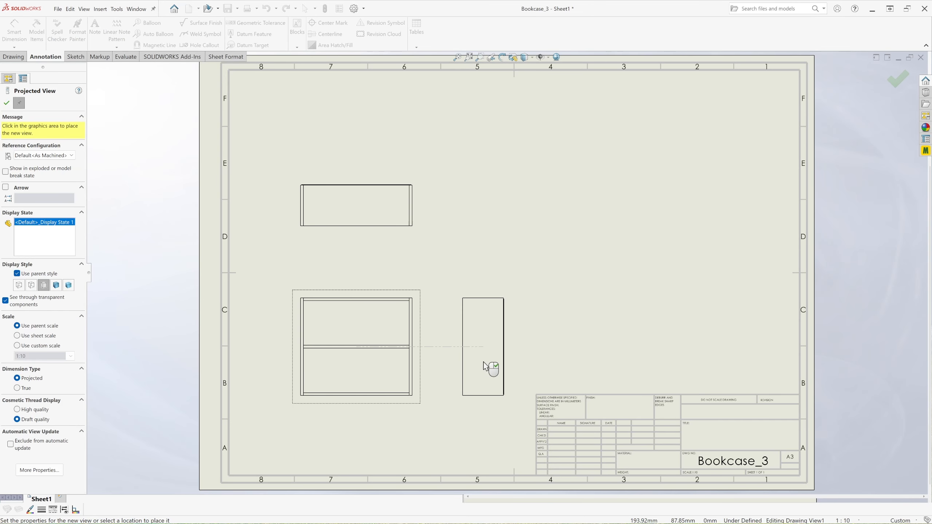
click(487, 365)
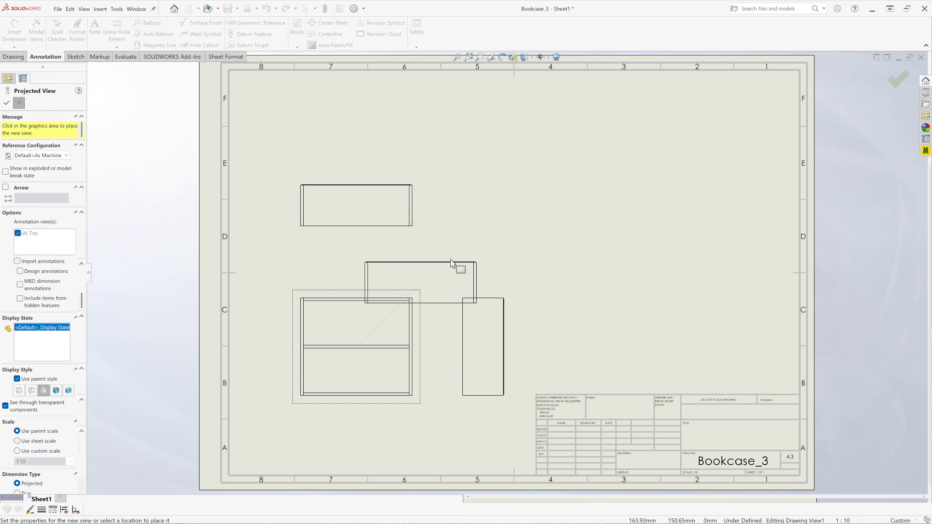
click(512, 203)
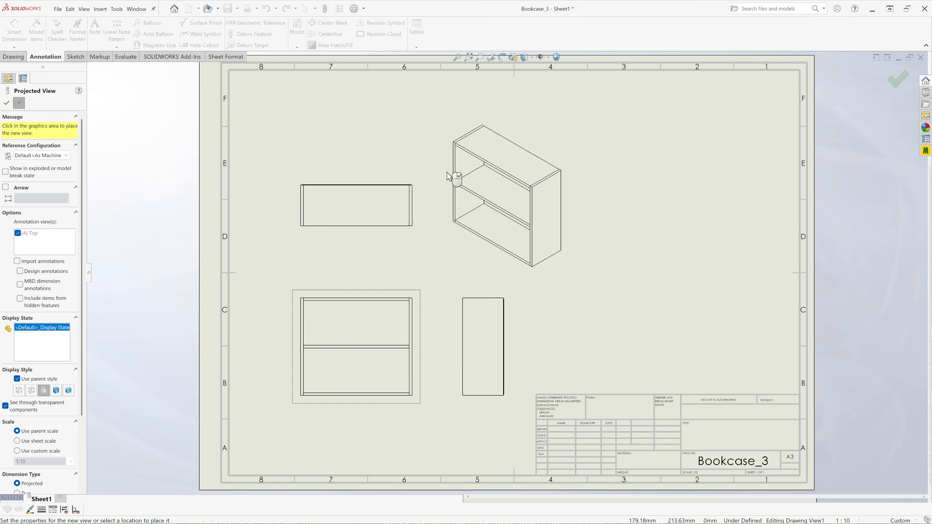
click(7, 103)
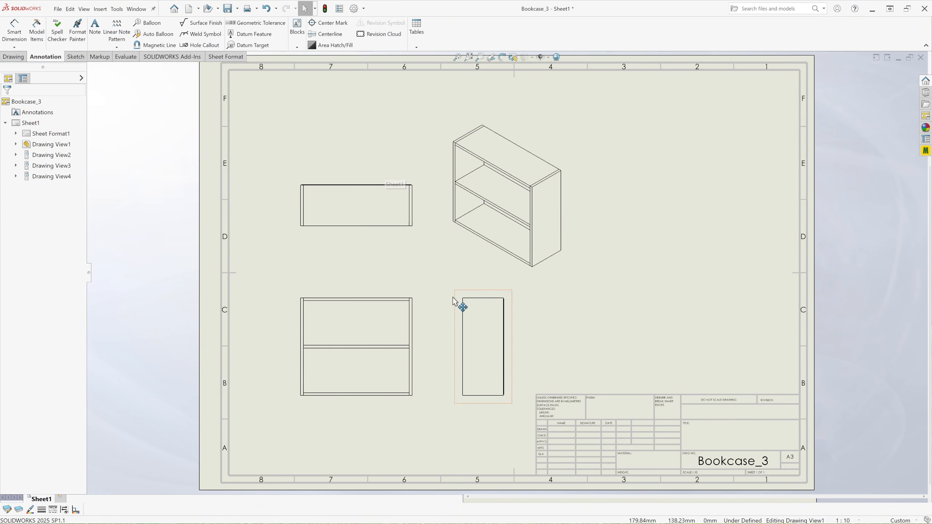
Step: Set the front view's display style to shaded with edges and its custom scale to 1:6
click(418, 346)
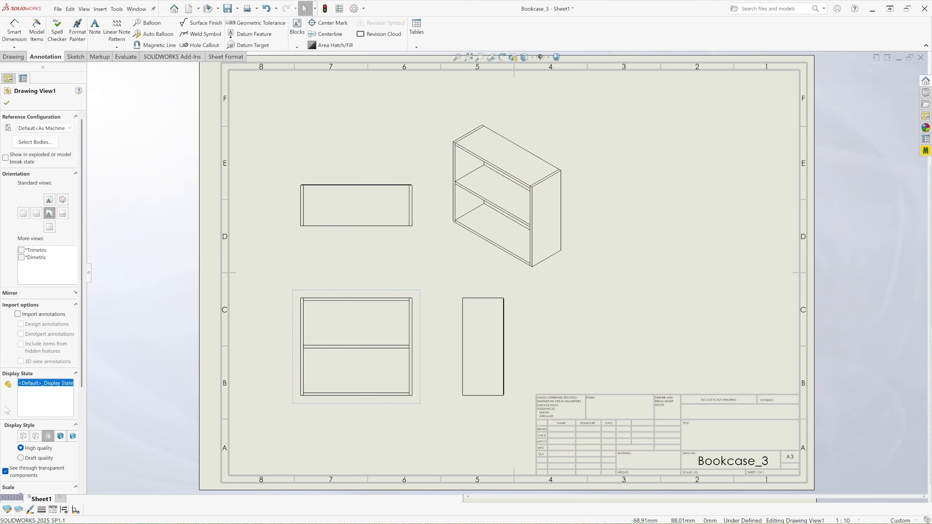
click(61, 437)
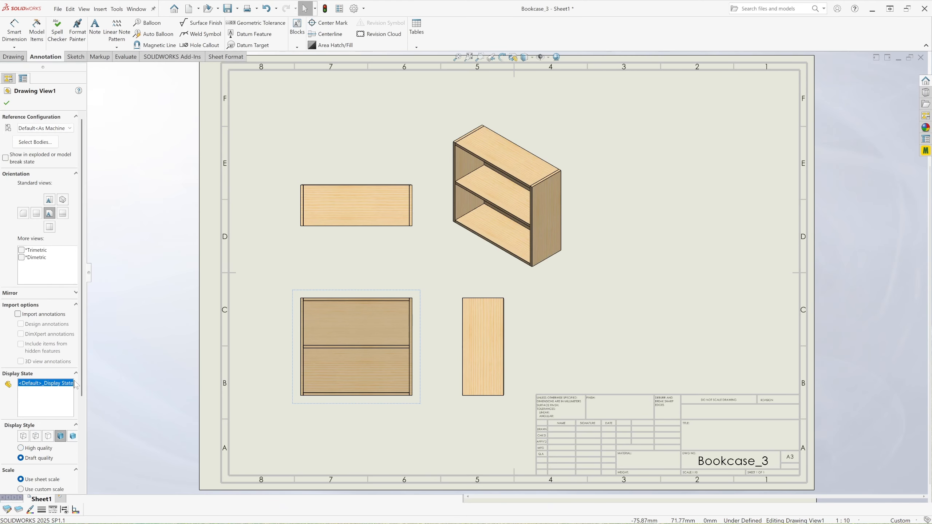
scroll(82, 393, down, 5)
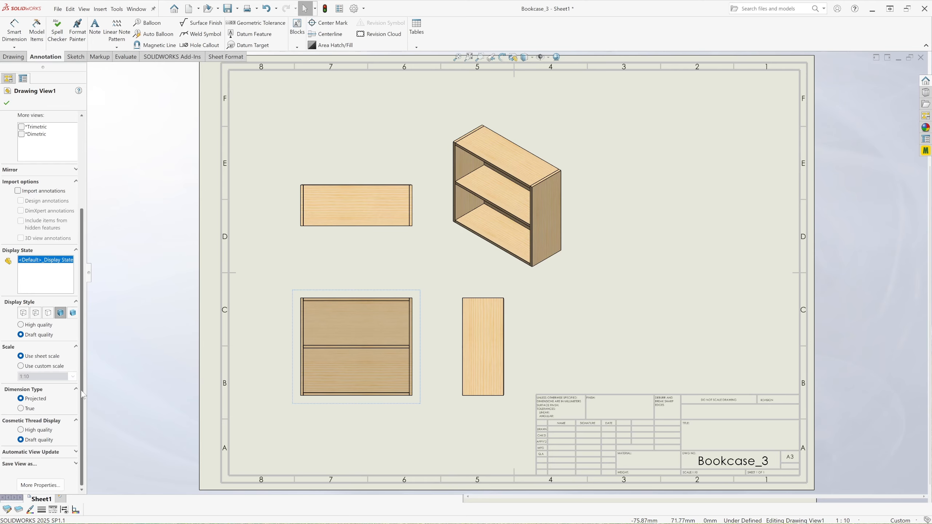
click(20, 366)
click(31, 377)
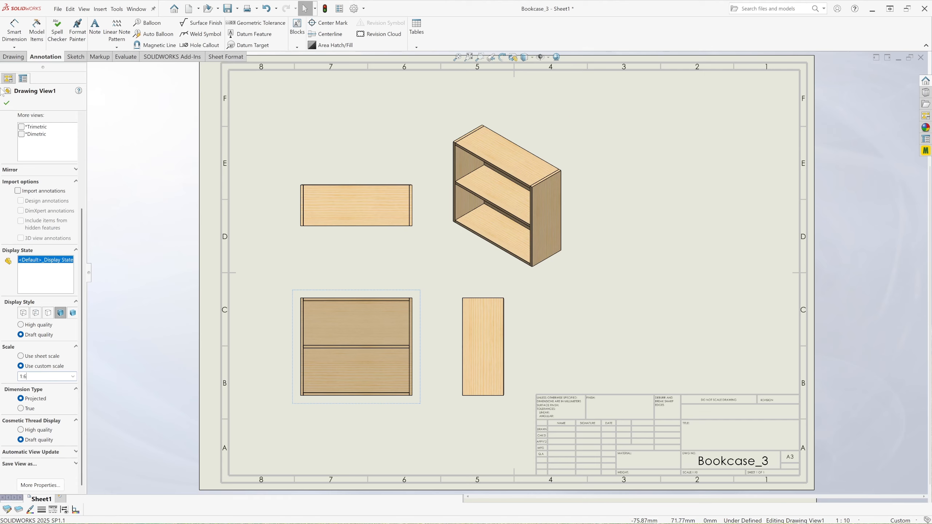
click(7, 103)
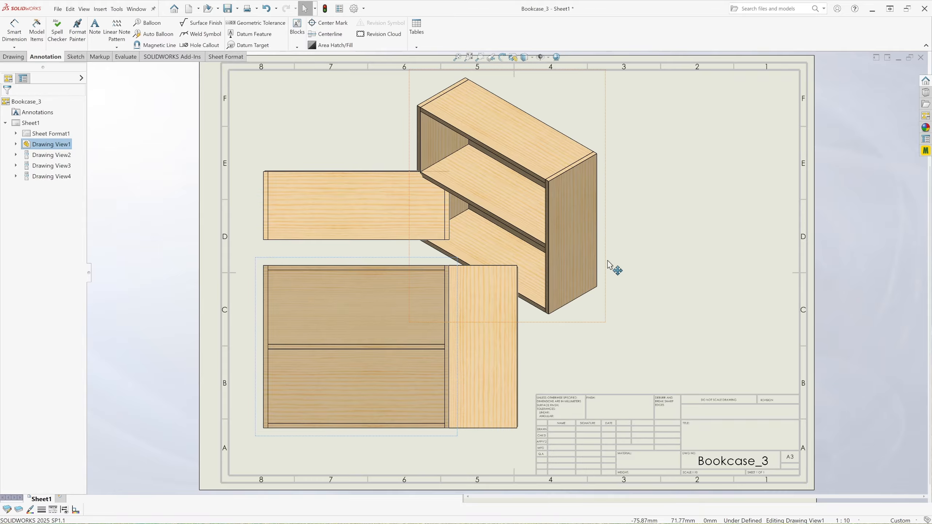
Step: Move the isometric view to the sheet's upper-right corner and shift the front view toward the left border to separate the views
drag(610, 308, 794, 303)
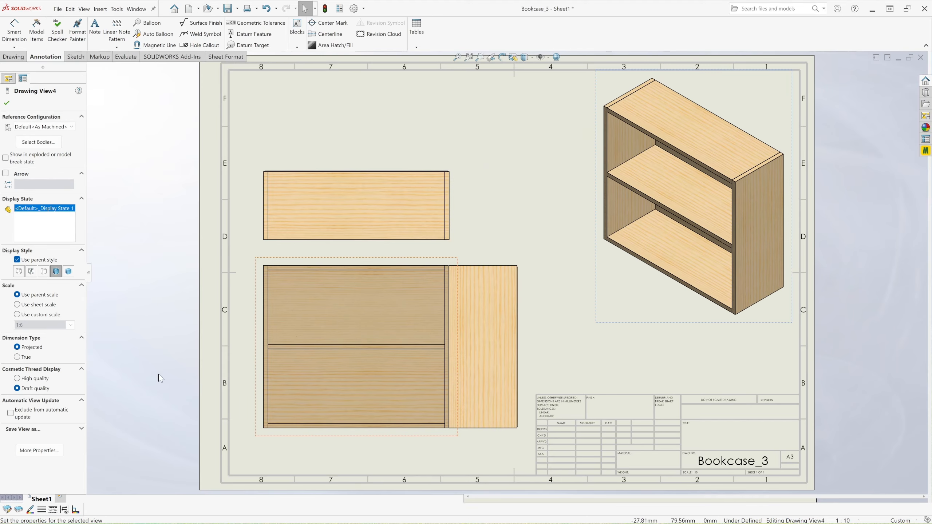
drag(259, 398, 237, 398)
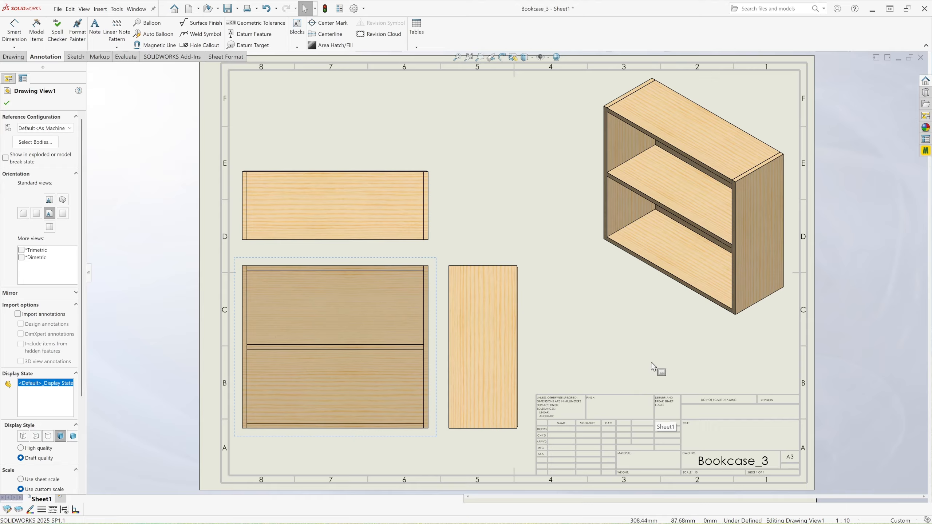
click(7, 103)
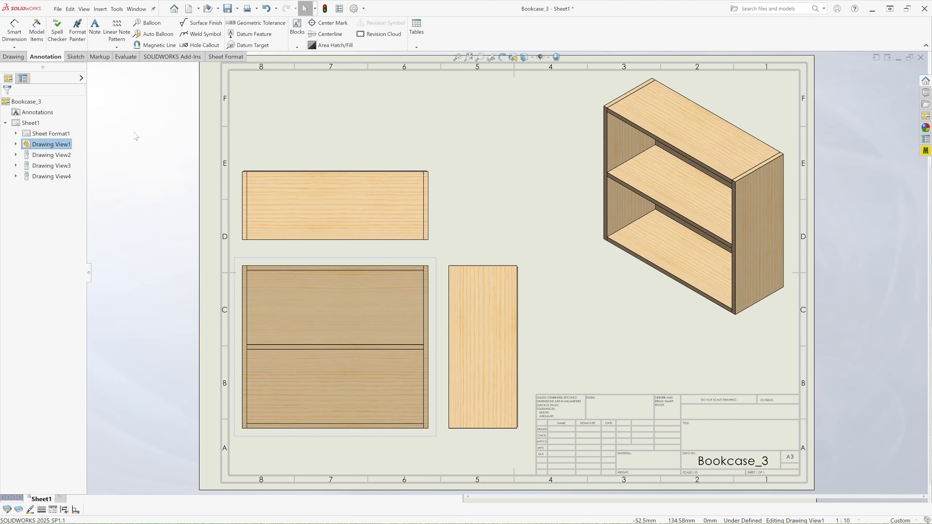
Step: Edit the sheet format and delete the title block's notes and row lines above and left of the drawing-number area
right_click(594, 361)
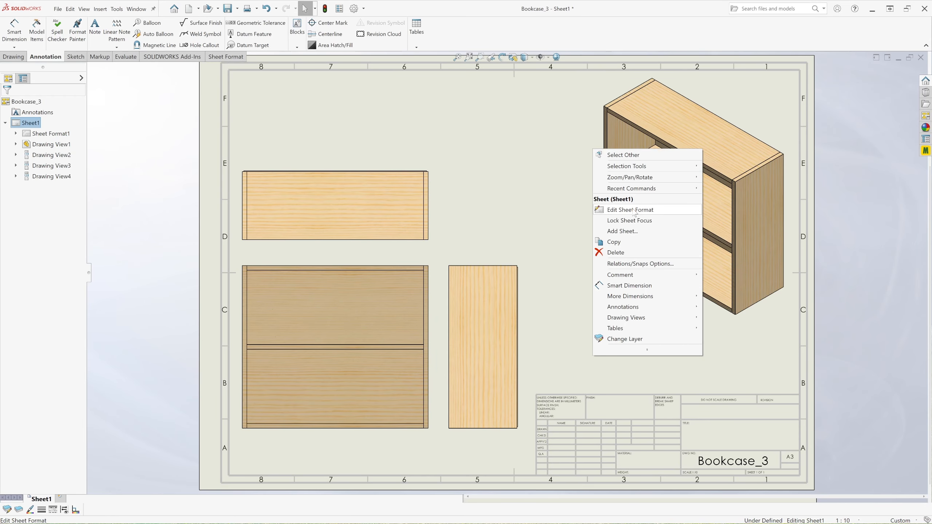
click(634, 212)
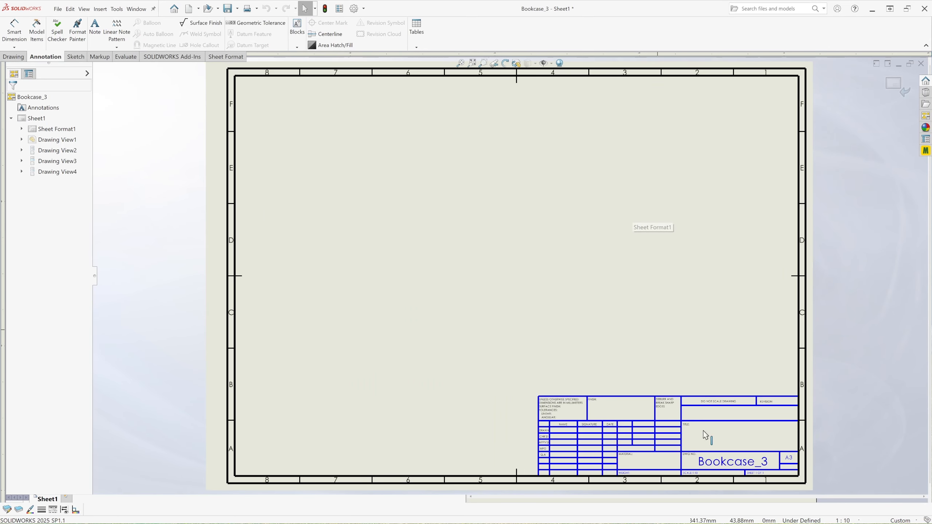
scroll(626, 436, down, 4)
scroll(543, 423, down, 3)
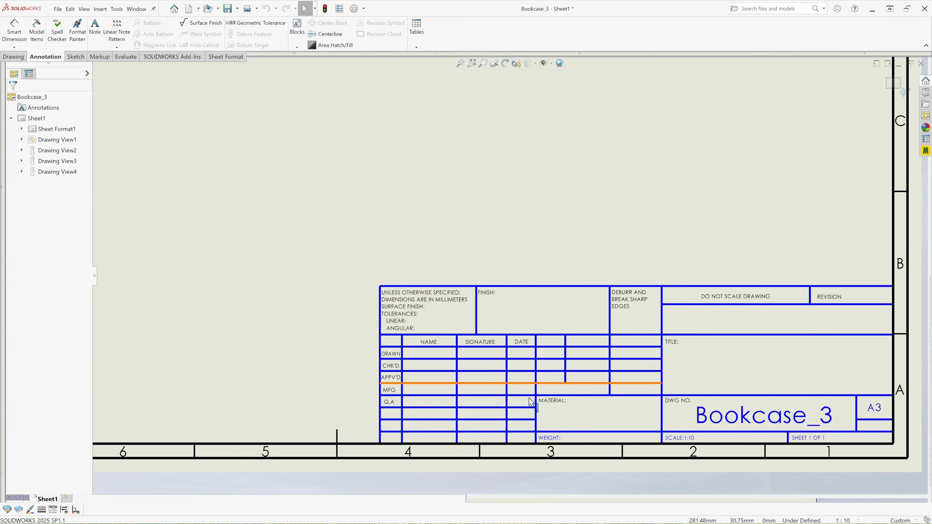
drag(324, 217, 902, 378)
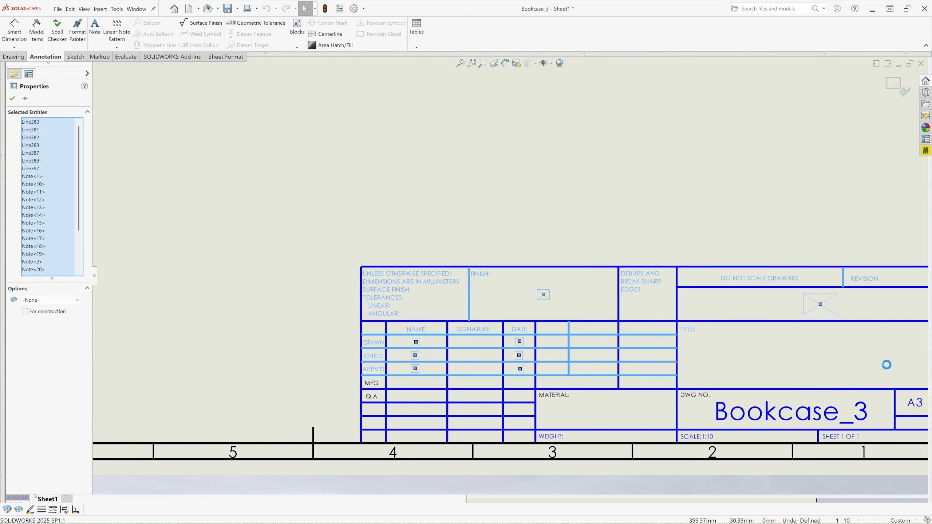
key(Delete)
drag(297, 333, 615, 428)
key(Delete)
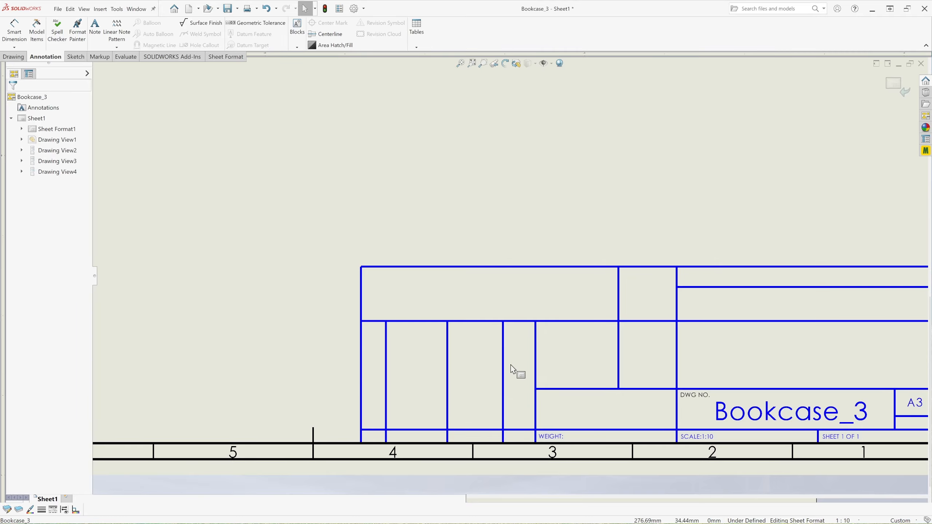
Step: Delete the inner vertical divider lines of the title block's former name, signature, date and finish columns
drag(512, 363, 611, 456)
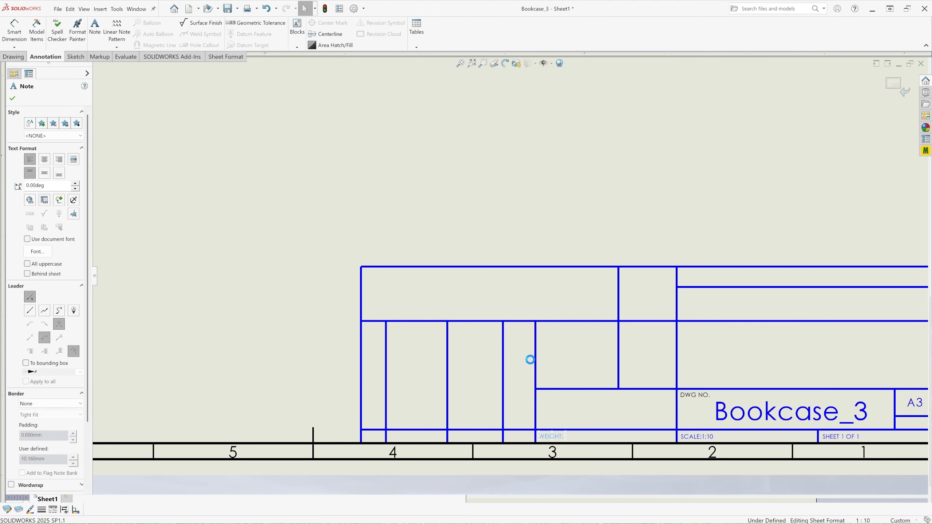
scroll(530, 358, up, 3)
scroll(580, 351, down, 2)
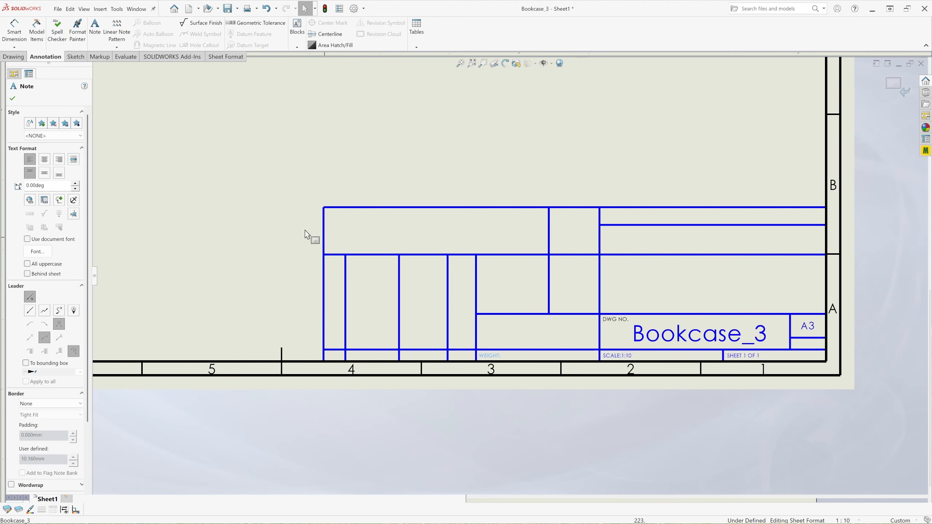
mouse_move(276, 231)
mouse_down()
mouse_move(447, 310)
mouse_move(462, 362)
mouse_move(279, 213)
mouse_up()
drag(456, 359, 458, 359)
key(Delete)
drag(422, 176, 575, 324)
key(Delete)
click(259, 185)
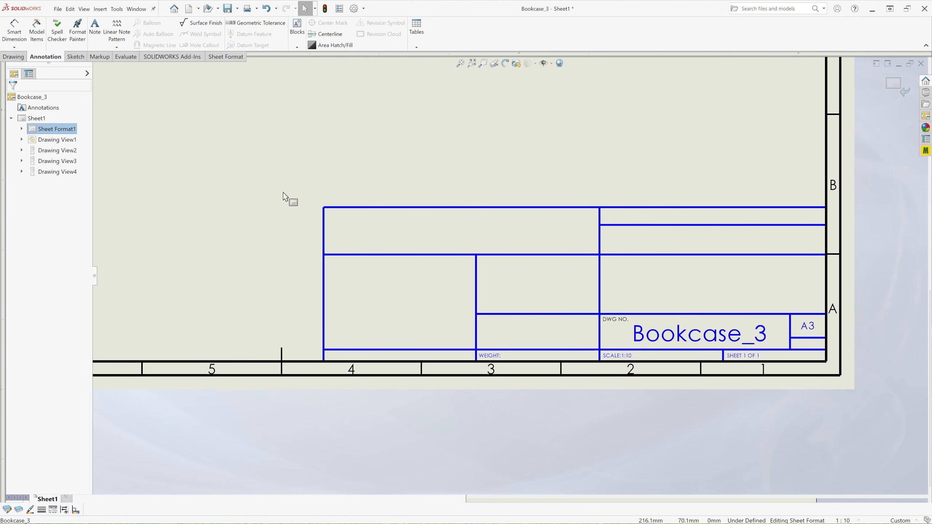
Step: Delete the title block's outer left border line and the remaining vertical divider beside the weight cell
drag(335, 232, 296, 222)
key(Delete)
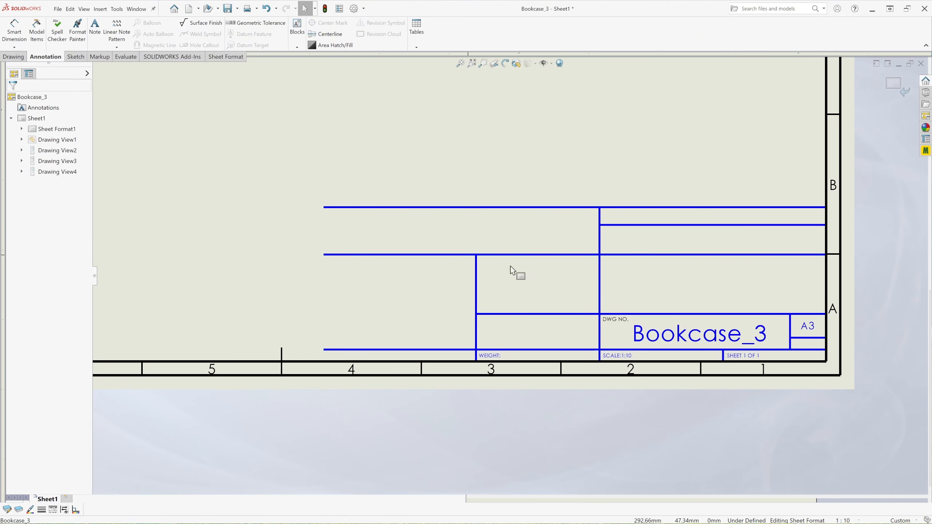
click(477, 294)
key(Delete)
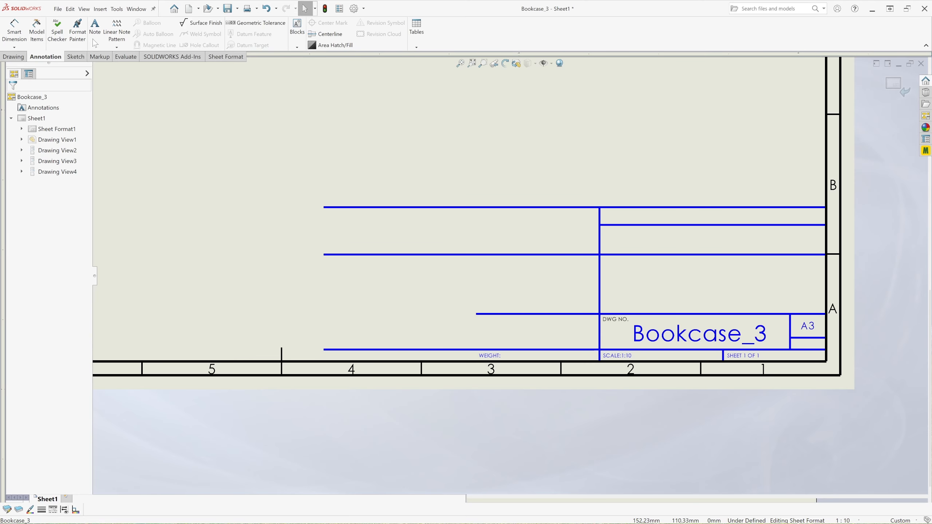
Step: Power-trim the title block's horizontal lines left of the drawing-number box and all lines above it, including the left vertical's upper stub
click(76, 56)
click(97, 41)
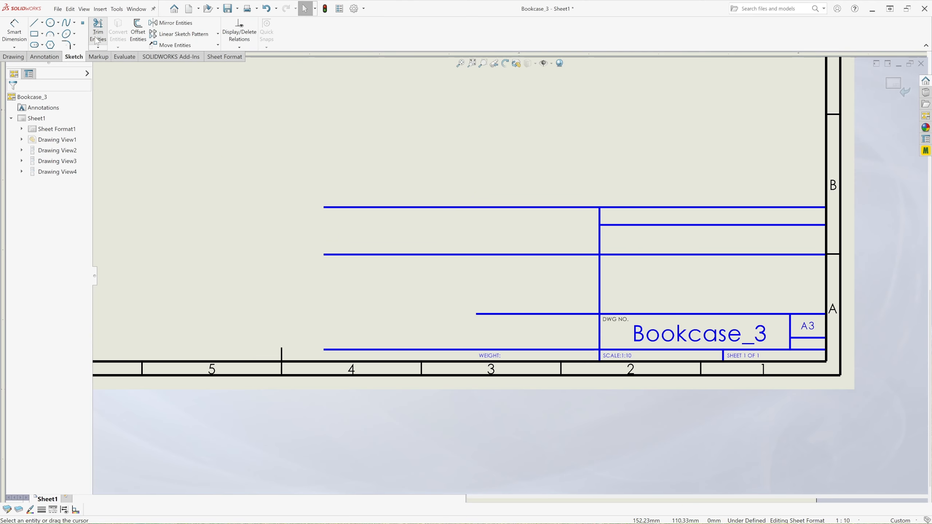
drag(536, 259, 474, 151)
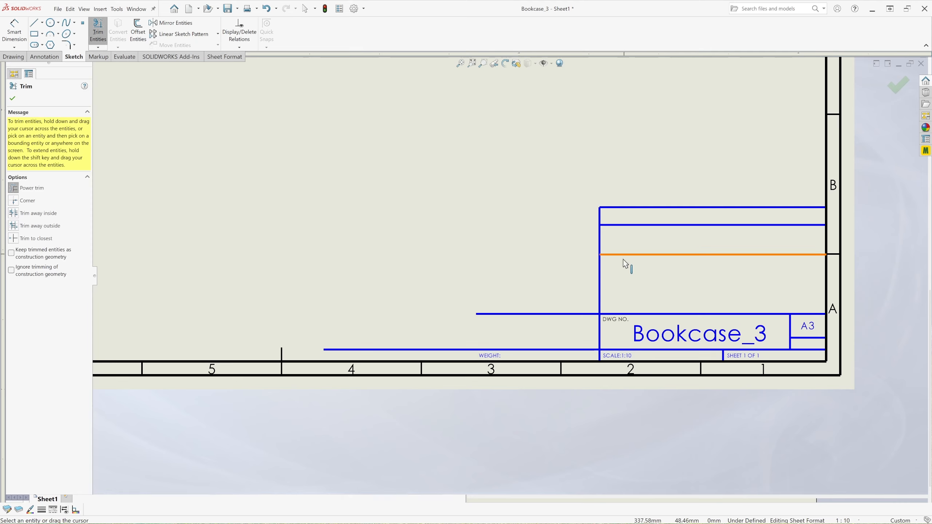
mouse_move(566, 328)
mouse_down()
mouse_move(539, 334)
mouse_move(537, 347)
mouse_up()
drag(689, 274, 646, 176)
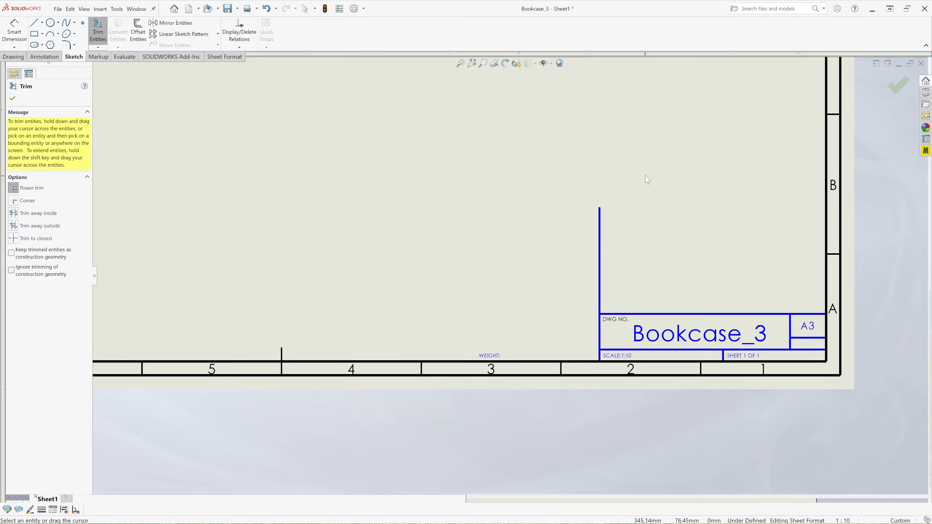
drag(625, 287, 553, 287)
key(Escape)
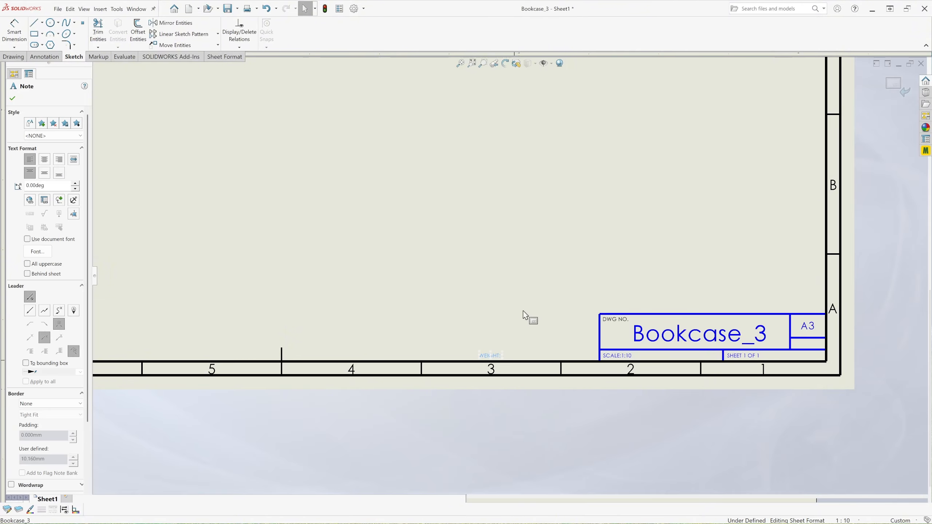
Step: Delete the leftover WEIGHT note beside the trimmed title block
click(518, 414)
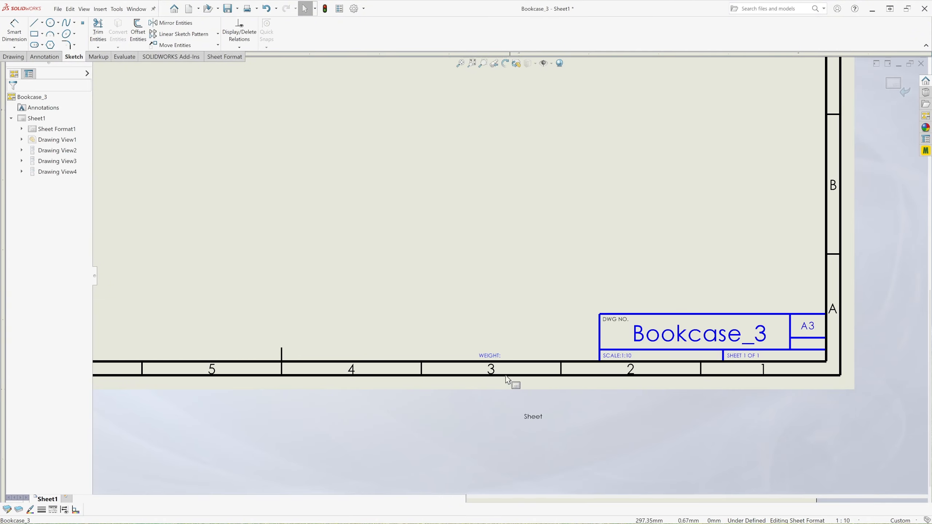
click(493, 356)
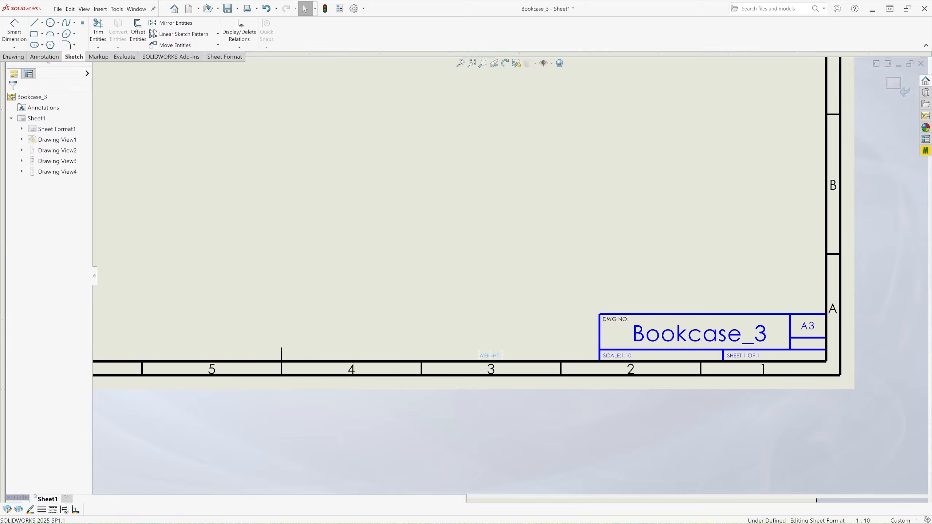
click(214, 319)
scroll(603, 438, up, 3)
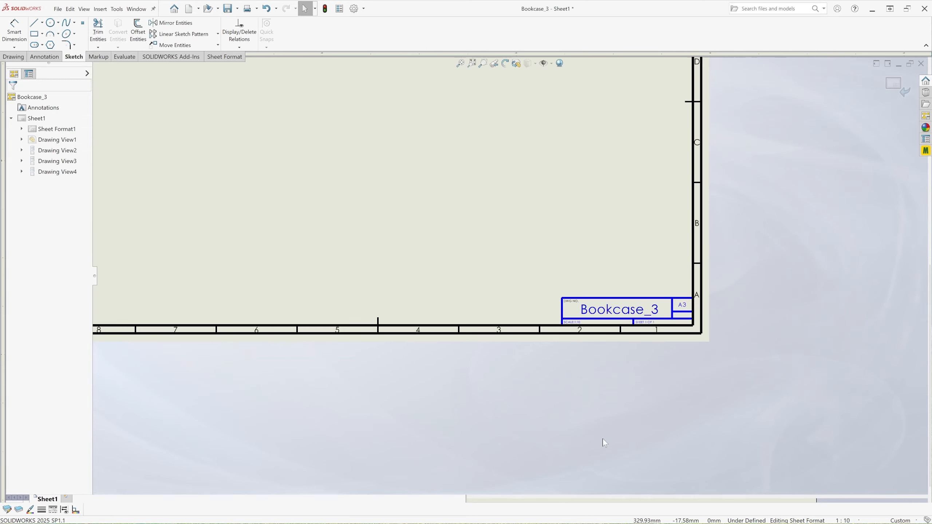
scroll(595, 372, up, 3)
scroll(514, 277, up, 3)
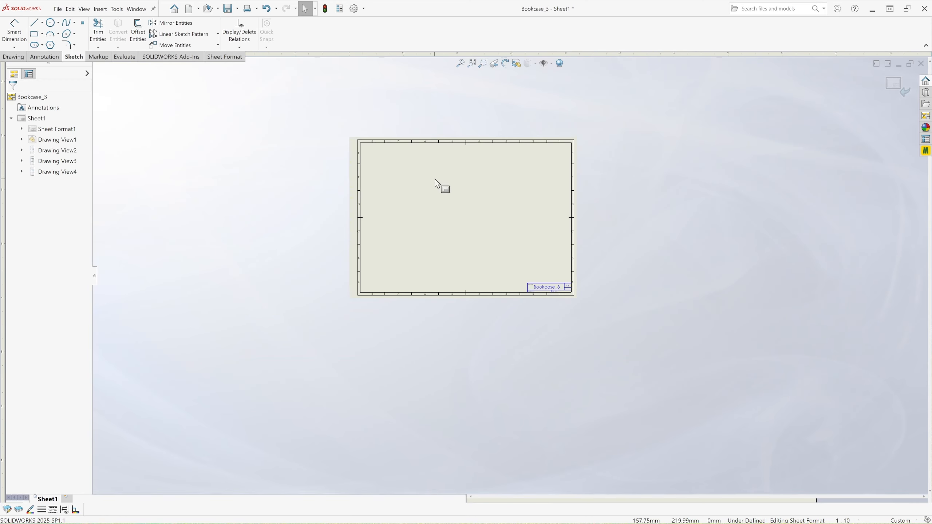
scroll(441, 187, down, 4)
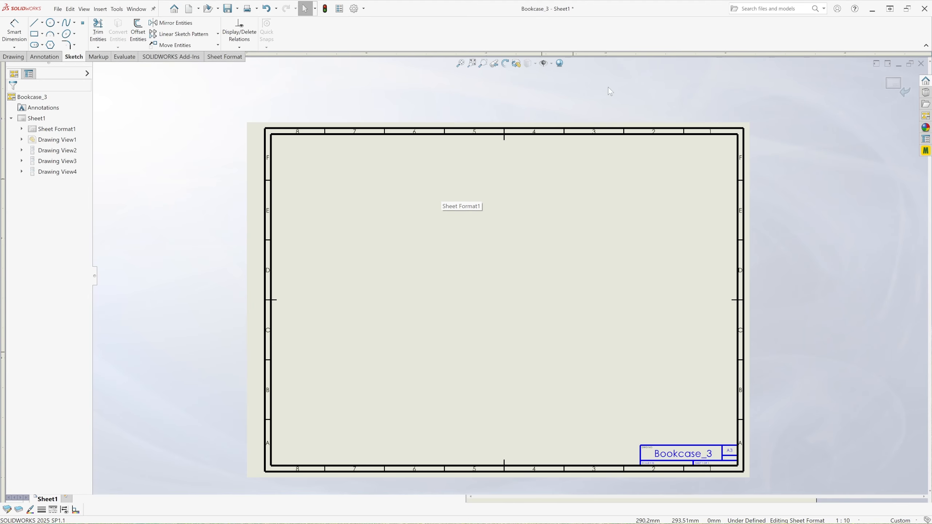
Step: Exit sheet format editing and shift the side, front and top views slightly to adjust their spacing inside the sheet border
click(895, 91)
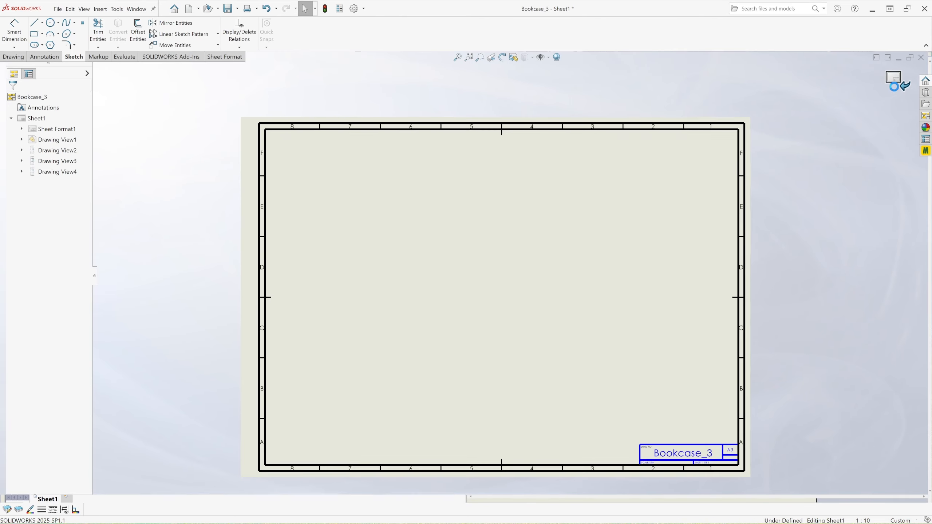
mouse_move(519, 421)
mouse_down()
mouse_move(514, 426)
mouse_move(532, 425)
mouse_up()
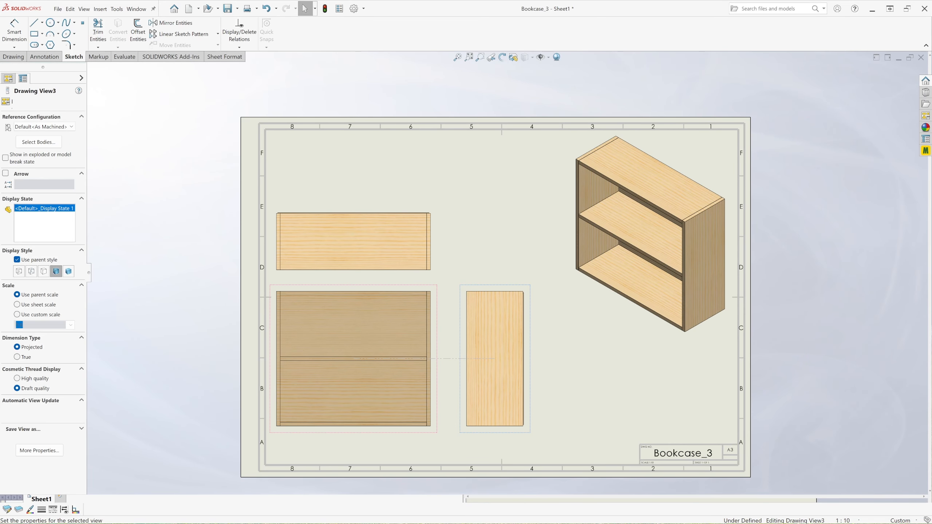
drag(440, 375, 447, 377)
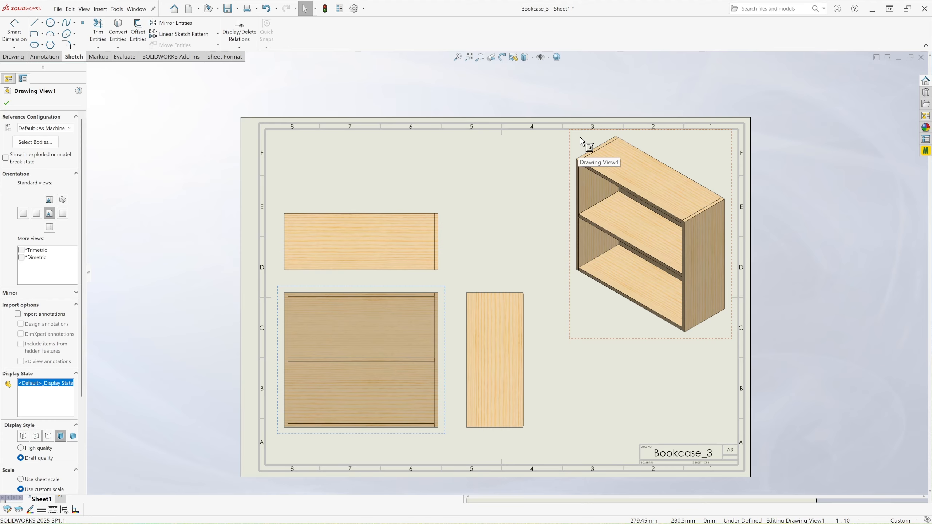
Step: Show the isometric view in its exploded state and reposition it inside the sheet border above the title block
click(581, 138)
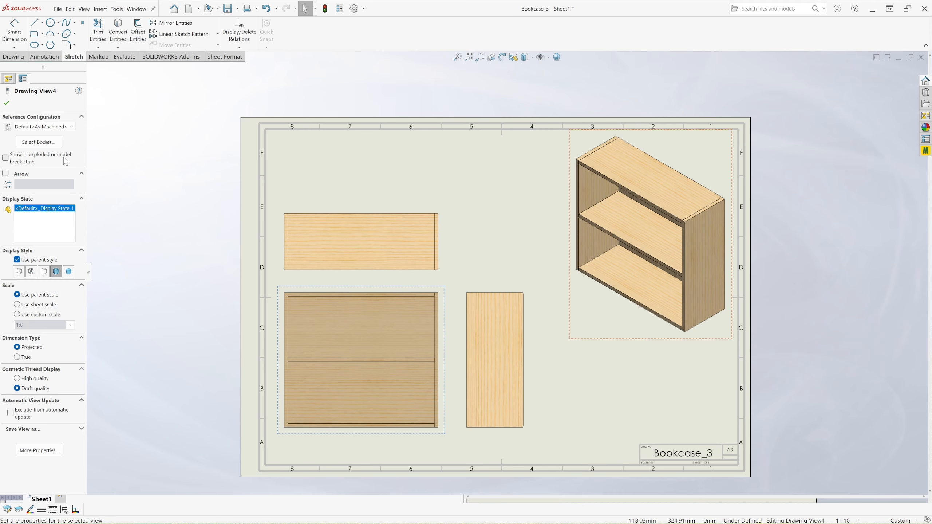
click(5, 158)
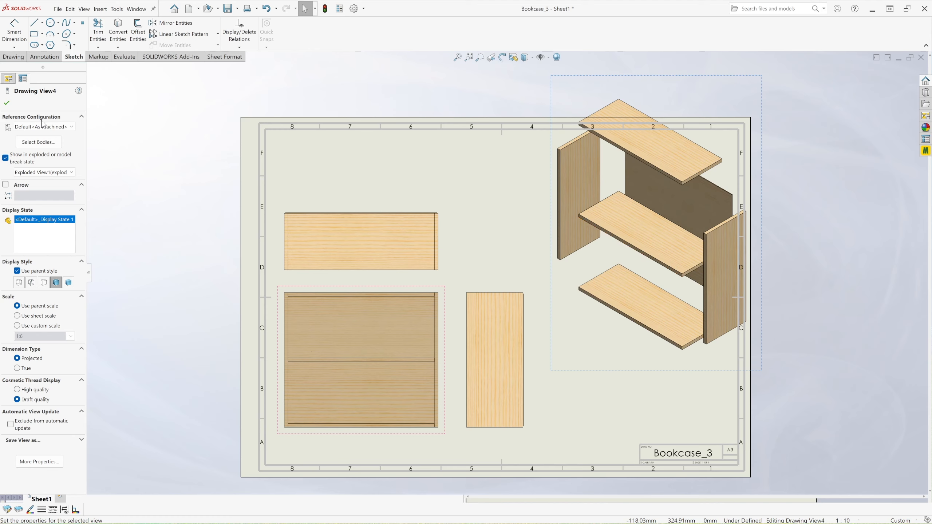
drag(643, 372, 625, 414)
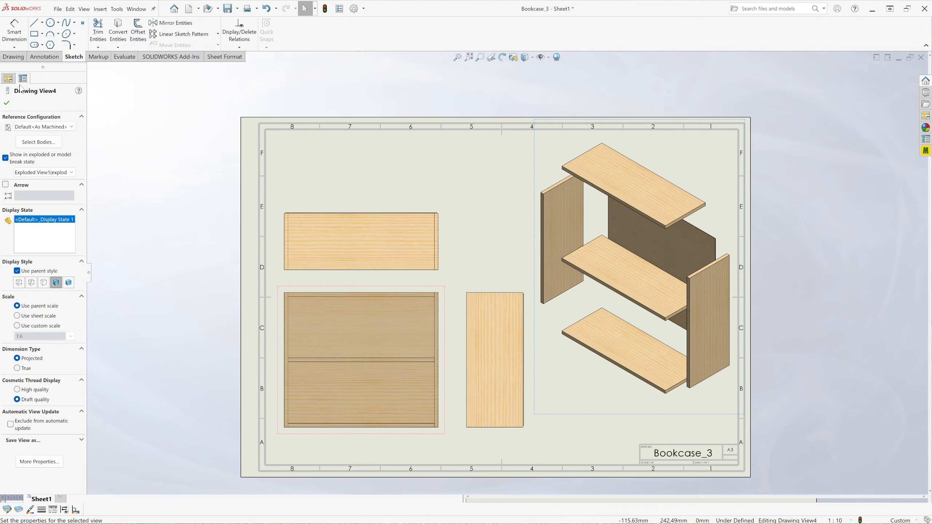
click(7, 103)
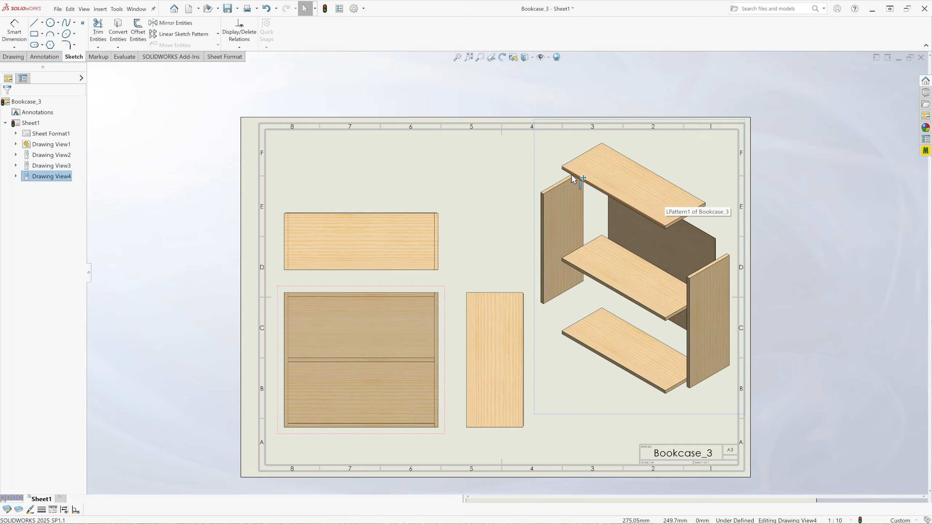
Step: Insert a weldment cut list for the exploded view using the Default<As Welded> configuration and place it above the sheet
click(548, 159)
right_click(551, 156)
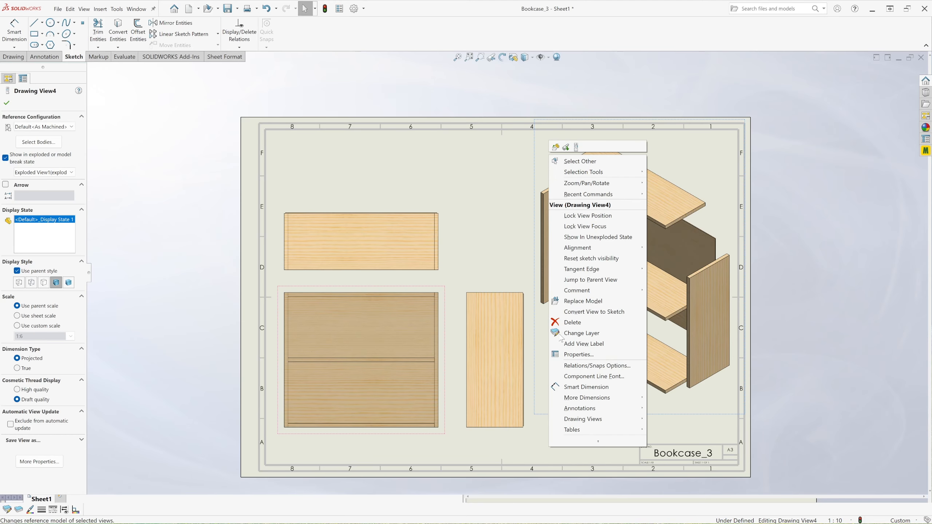
mouse_move(621, 434)
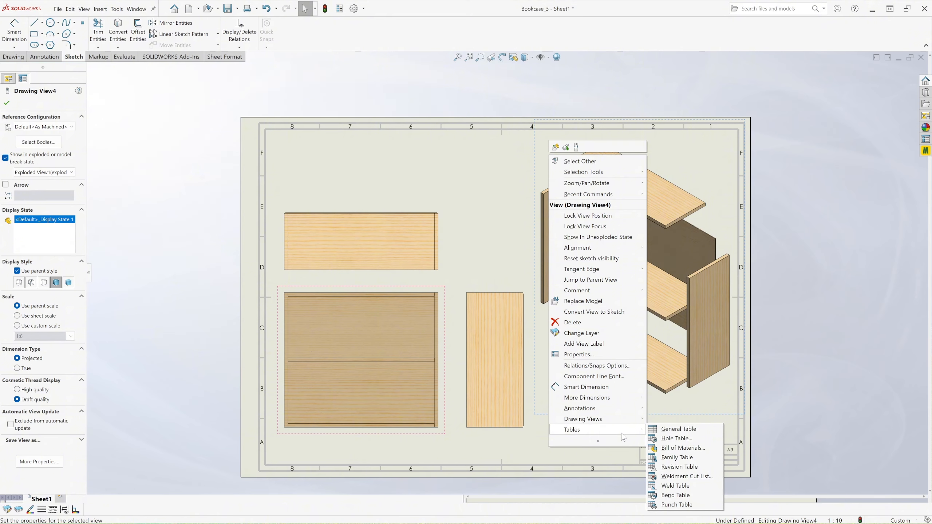
click(699, 477)
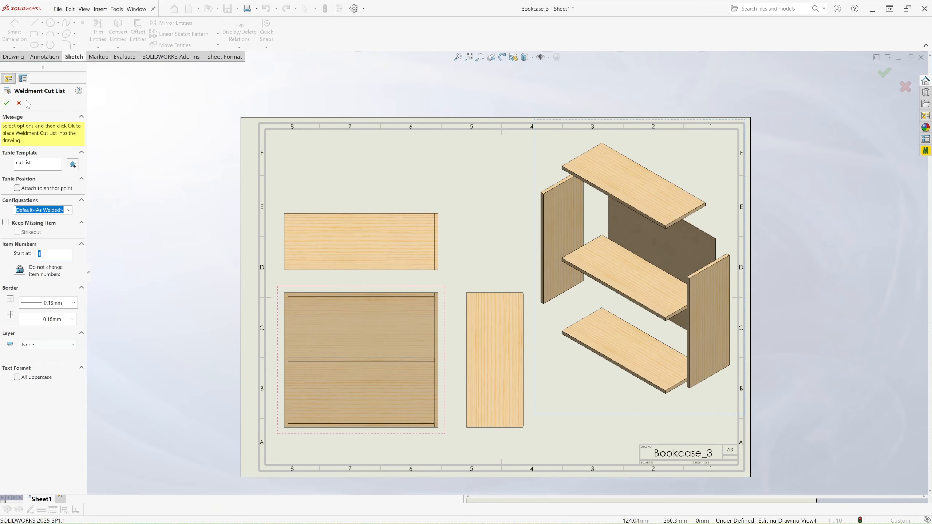
click(5, 102)
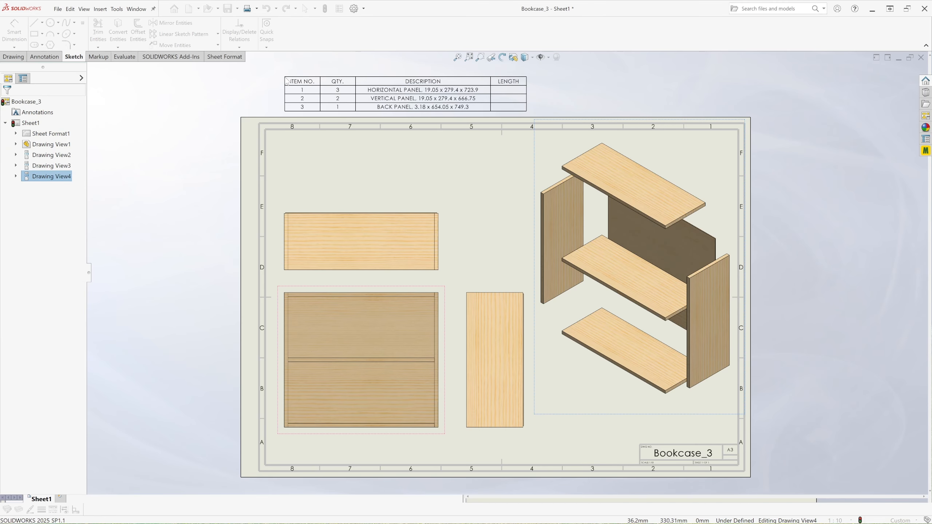
click(297, 71)
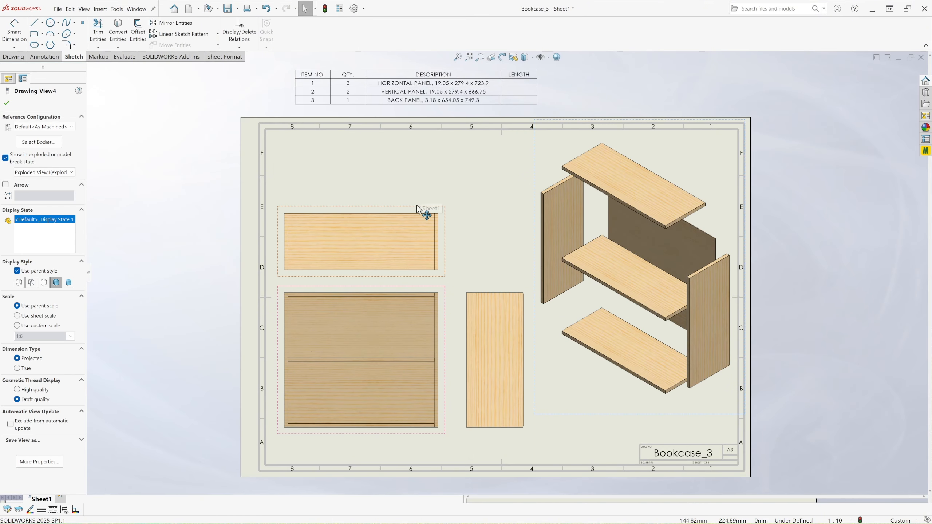
click(6, 101)
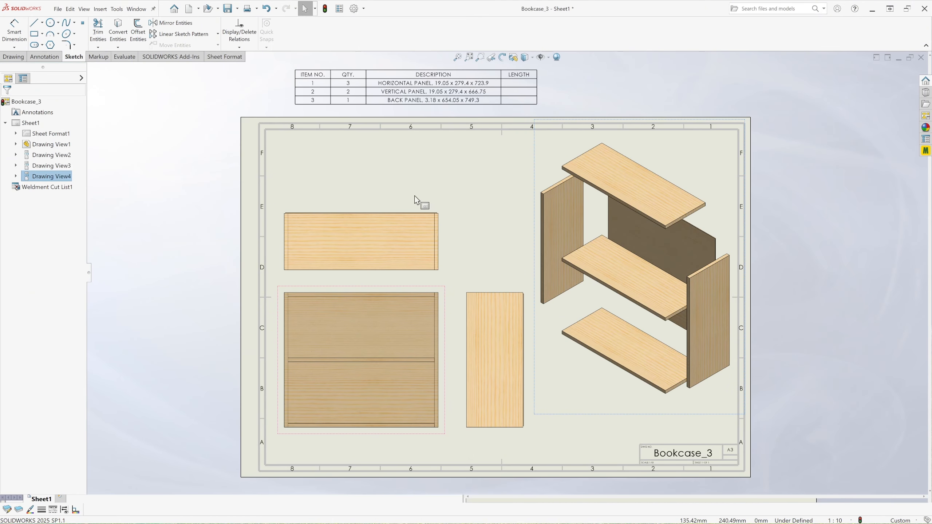
Step: Set the drawing document's unit system to IPS (inch, pound, second)
scroll(416, 199, up, 3)
scroll(445, 166, down, 2)
scroll(451, 184, down, 4)
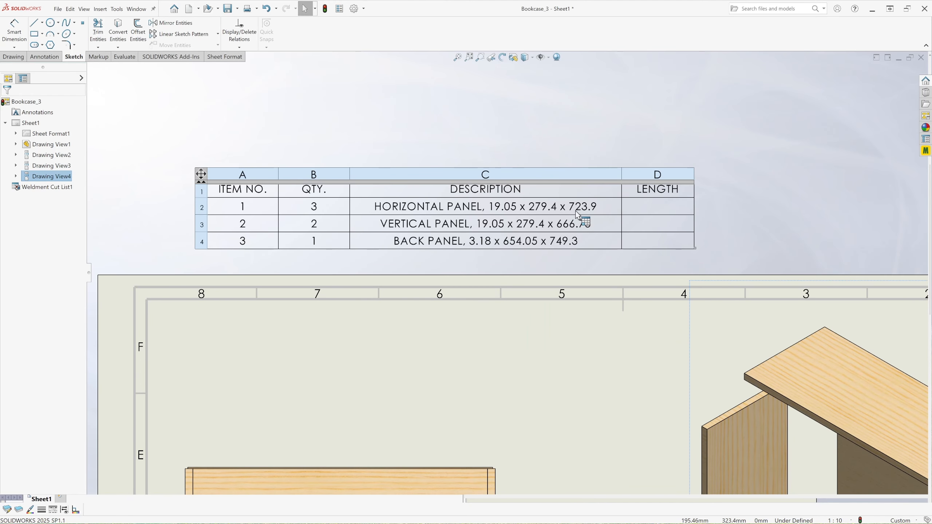
click(364, 9)
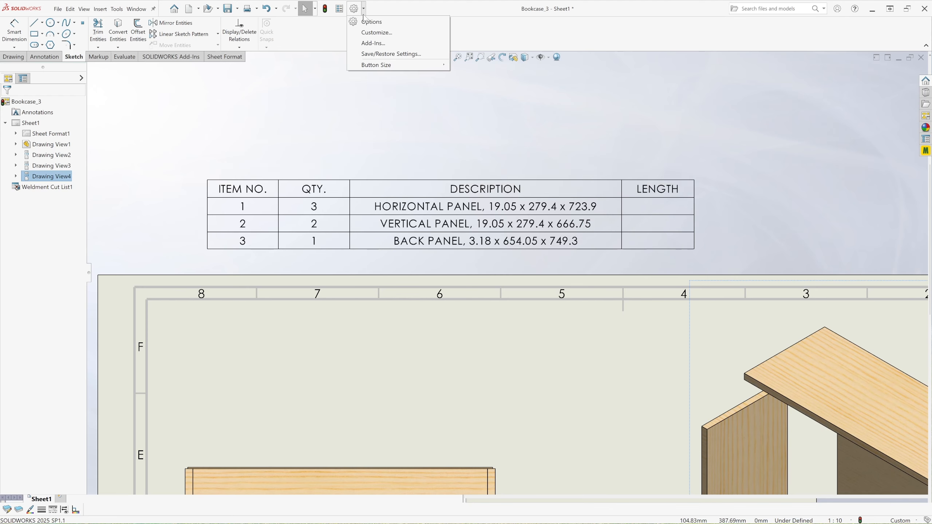
click(368, 24)
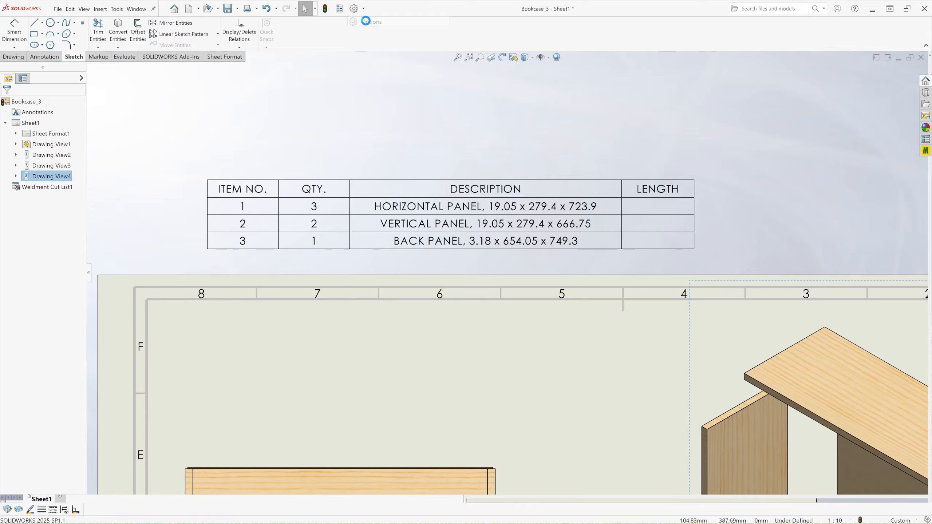
click(320, 122)
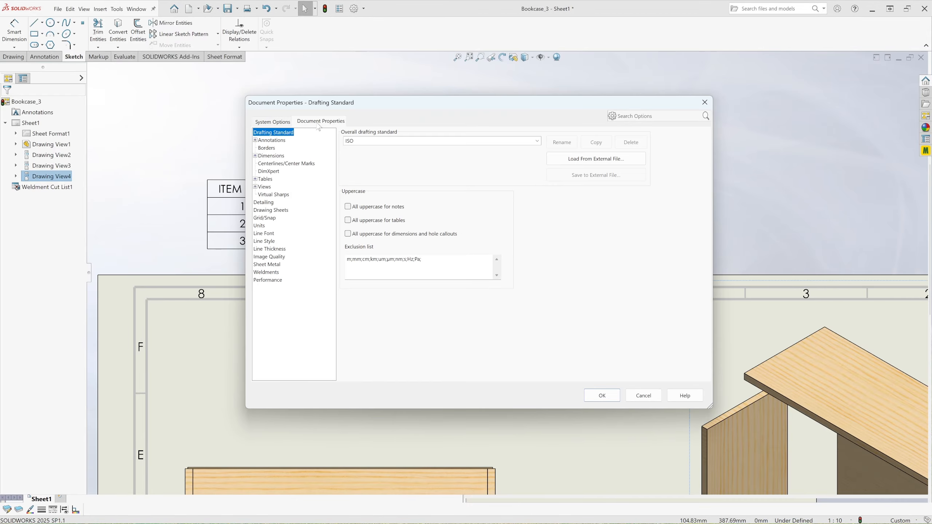
click(259, 225)
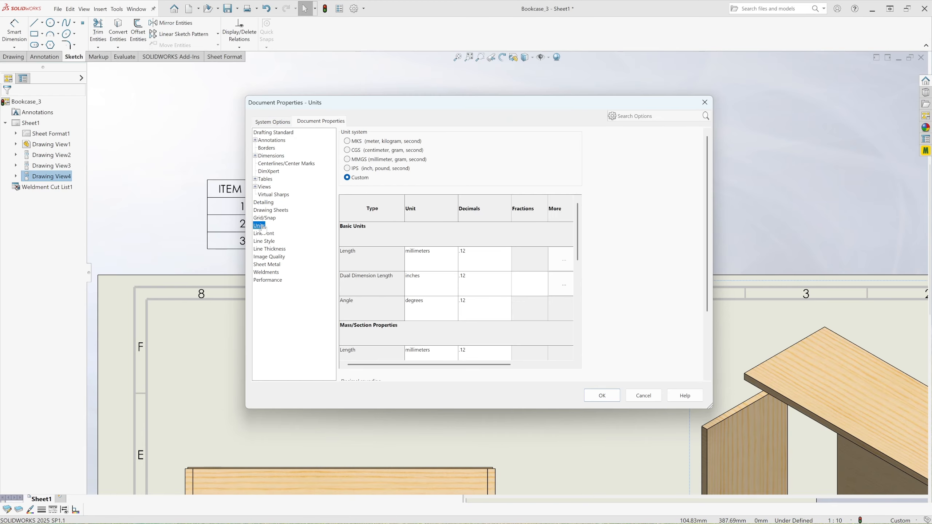
click(347, 169)
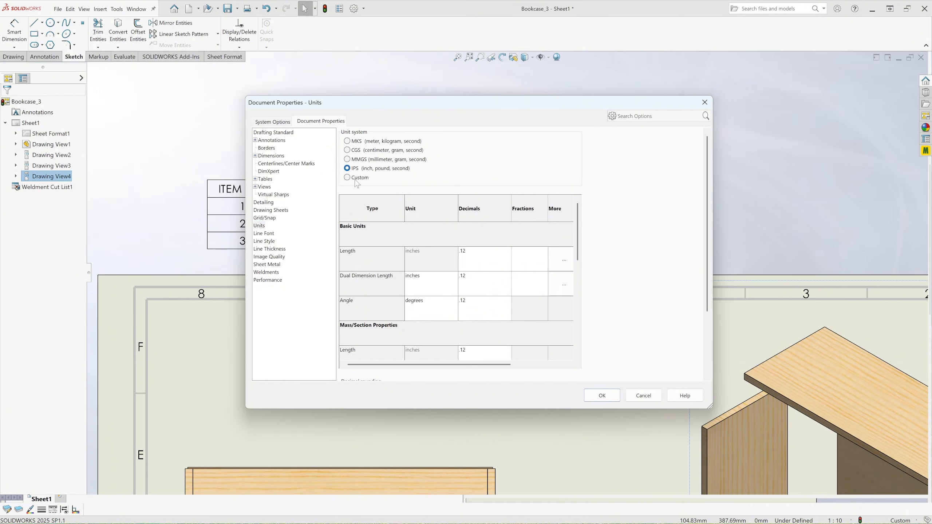
Step: Set the basic length decimals to three places (.123) and apply the unit settings
click(509, 254)
click(510, 253)
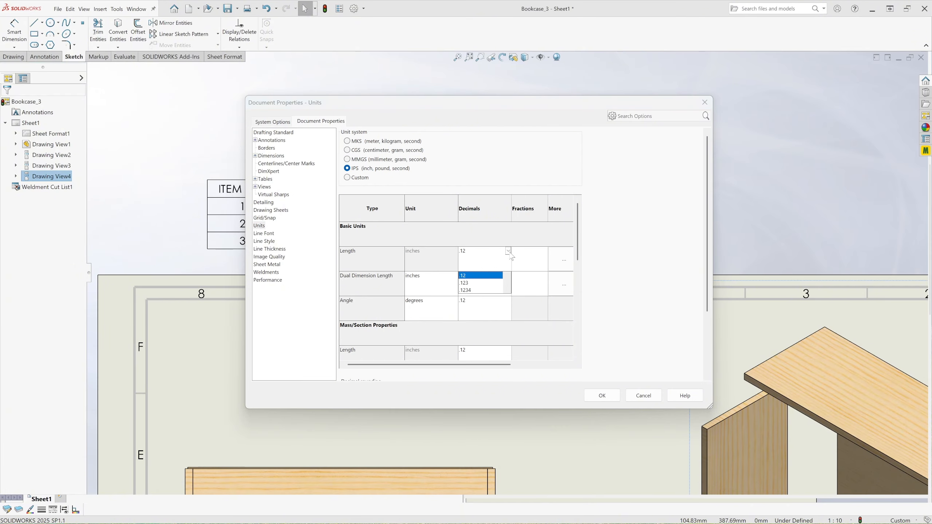
click(509, 253)
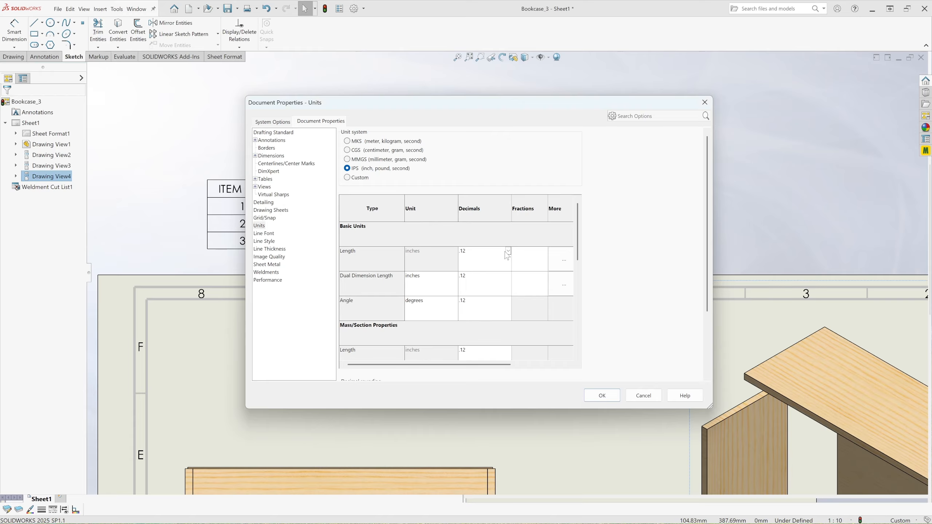
click(477, 281)
click(464, 282)
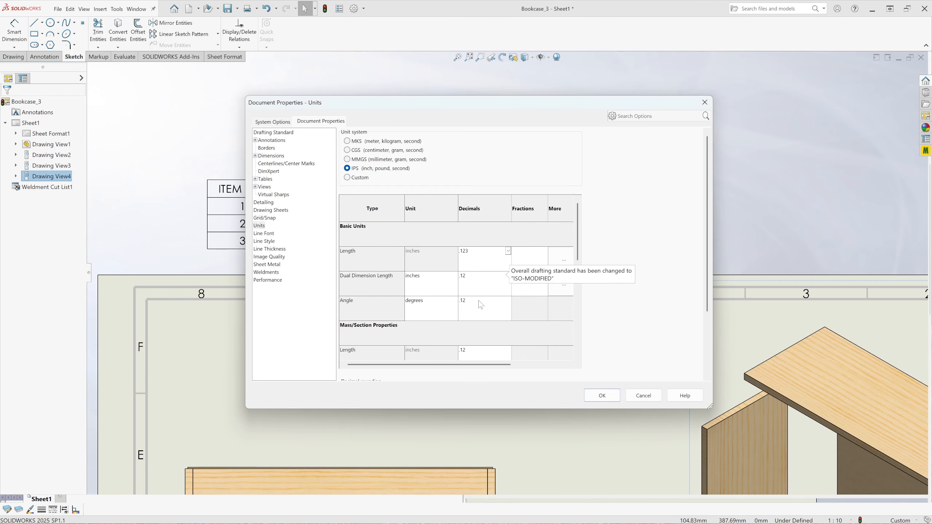
click(611, 401)
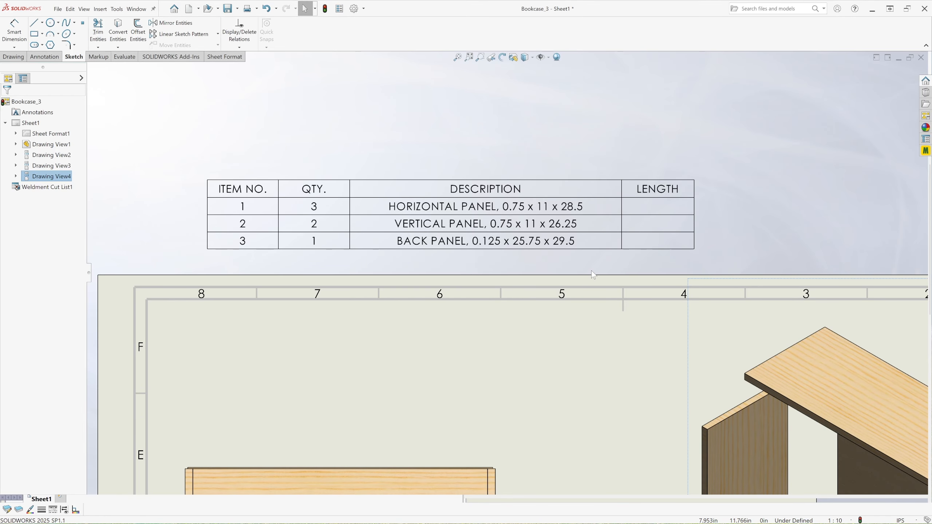
Step: Expand the cut list table's header to show the Weldment Cut List title row
click(422, 240)
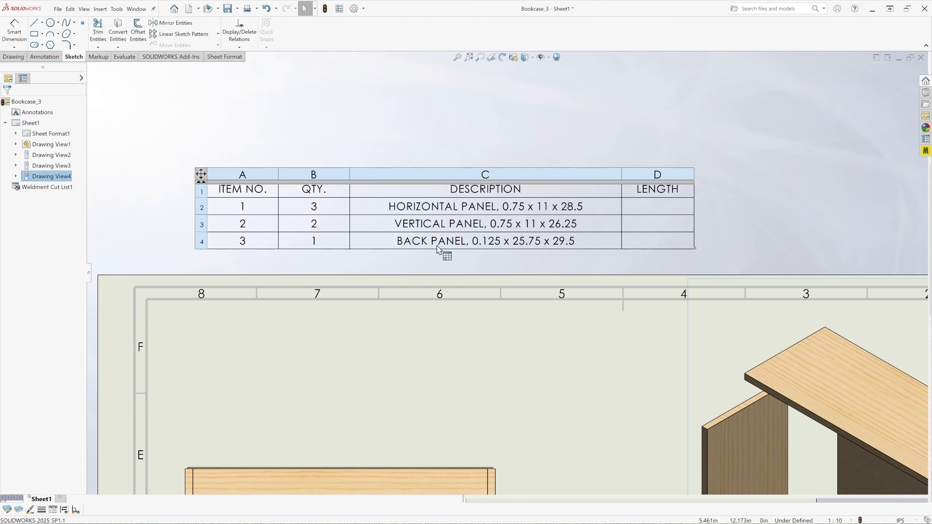
scroll(345, 196, down, 1)
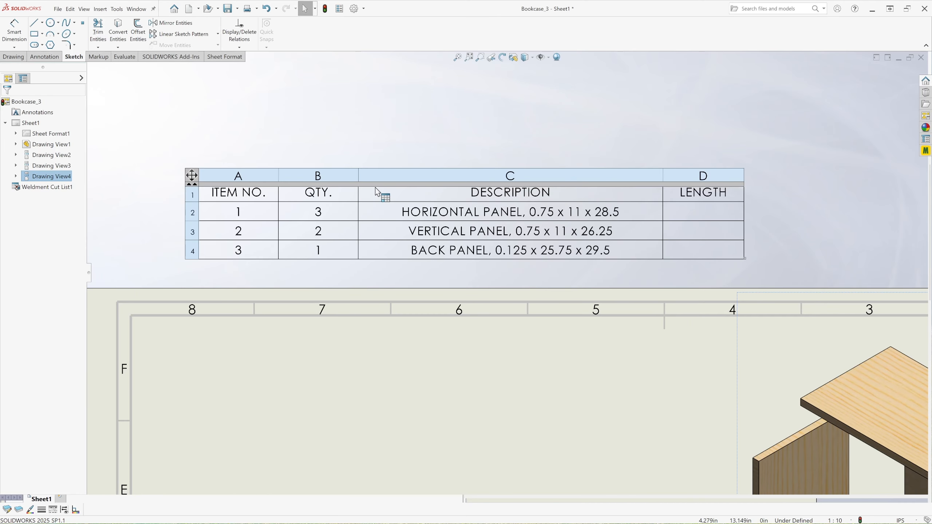
click(403, 183)
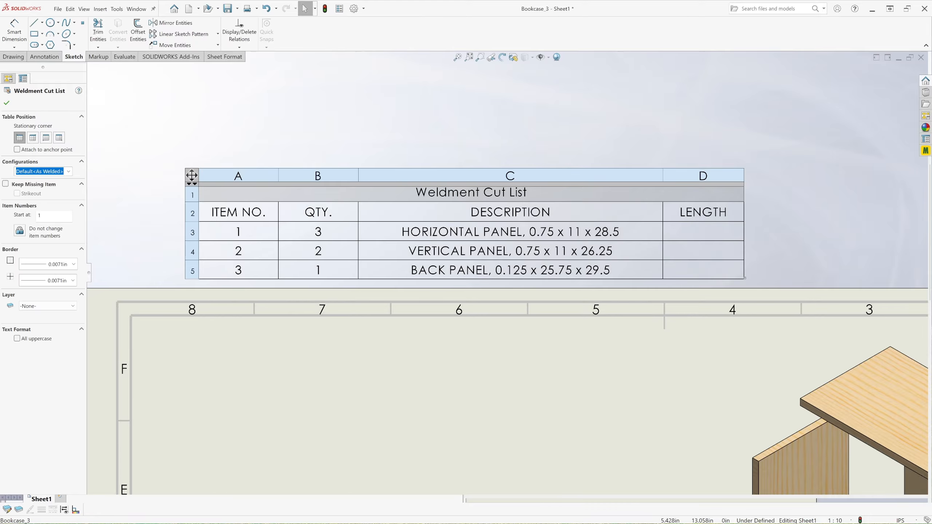
Step: Change the cut list table's title to "BOOKCASE 3 - Cut List"
double_click(454, 191)
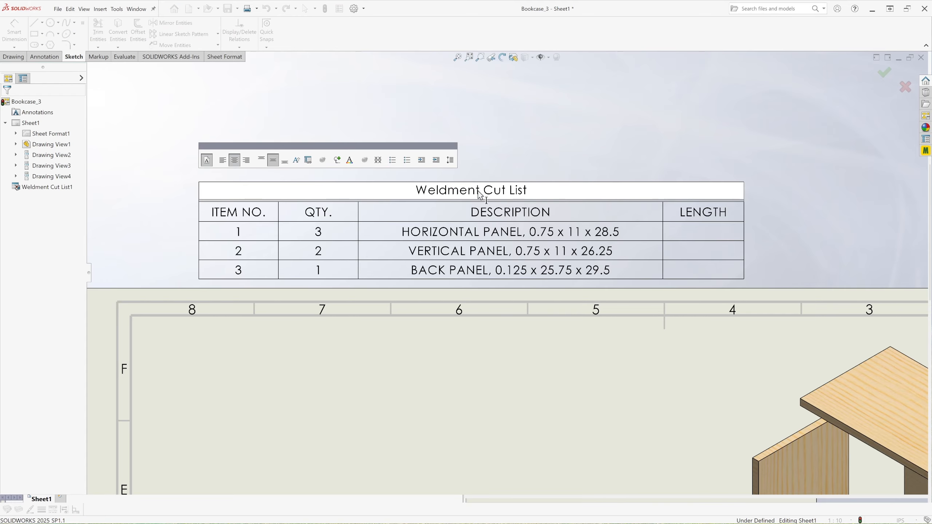
drag(476, 191, 412, 196)
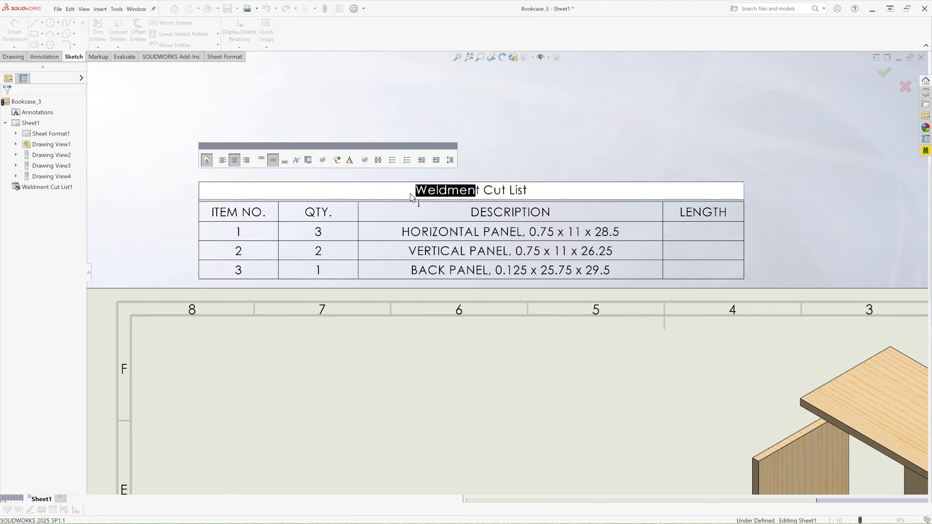
key(Delete)
key(Delete)
key(Delete)
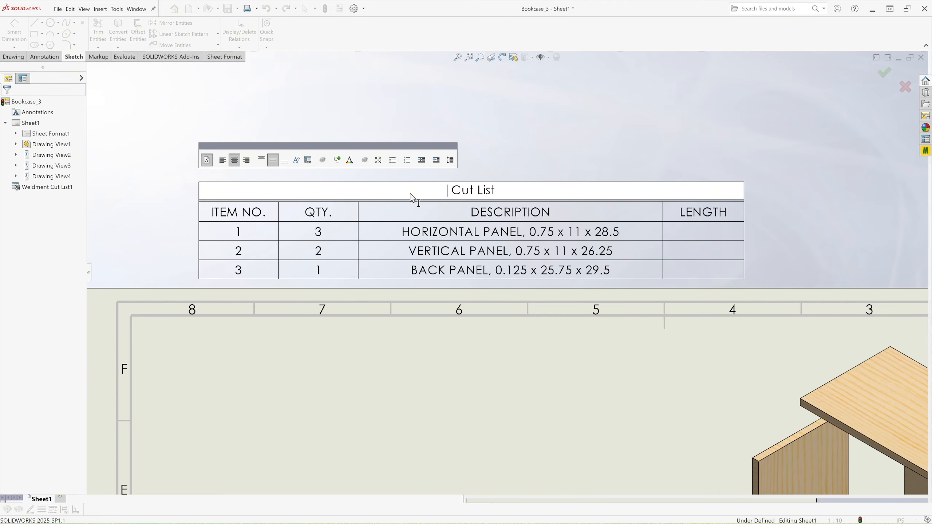
text(BOOKCASE 3)
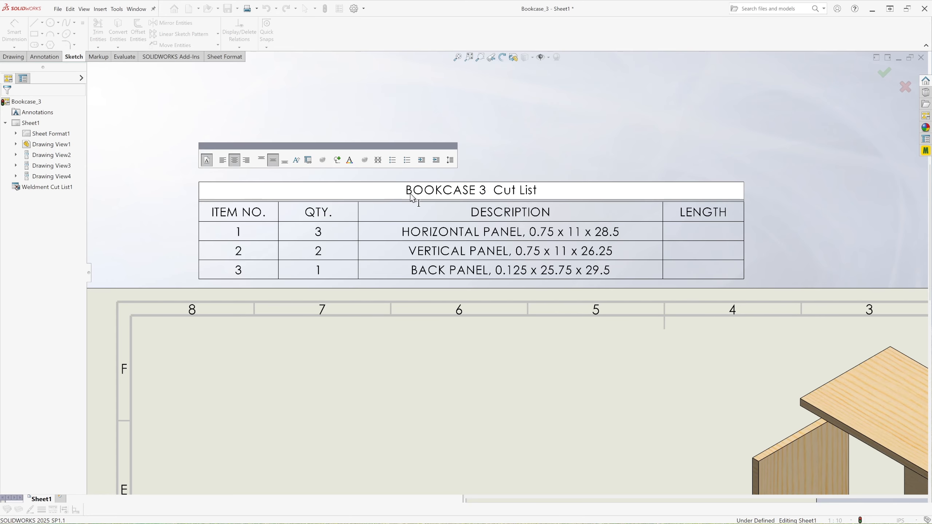
text( -)
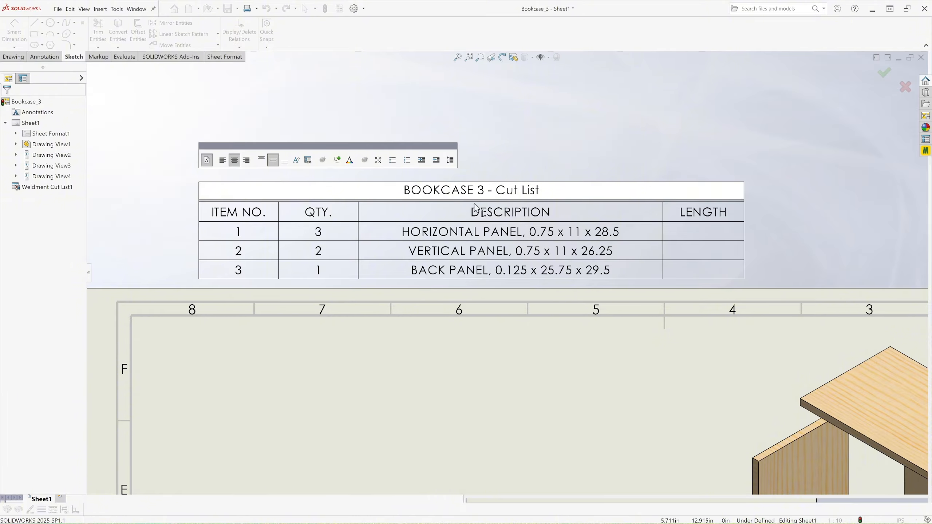
click(783, 217)
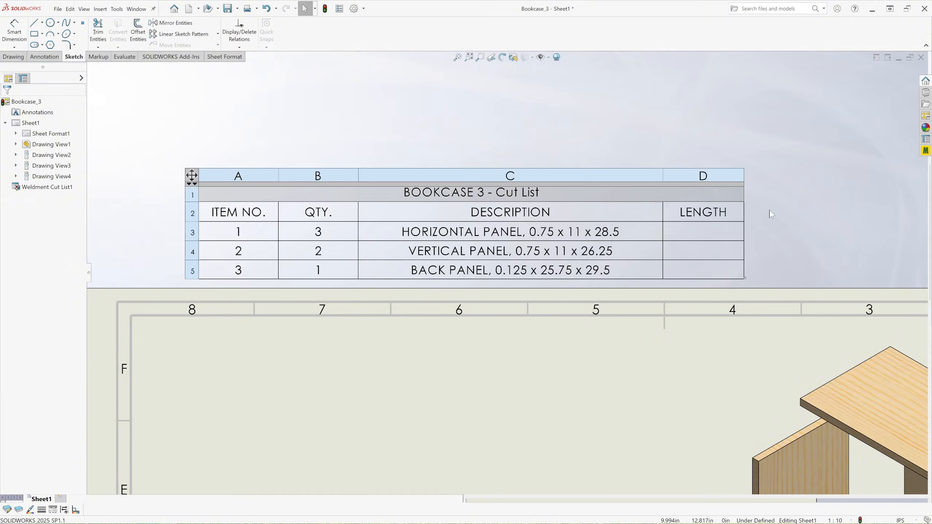
Step: Rename the cut list's LENGTH column header to MATERIAL
click(710, 226)
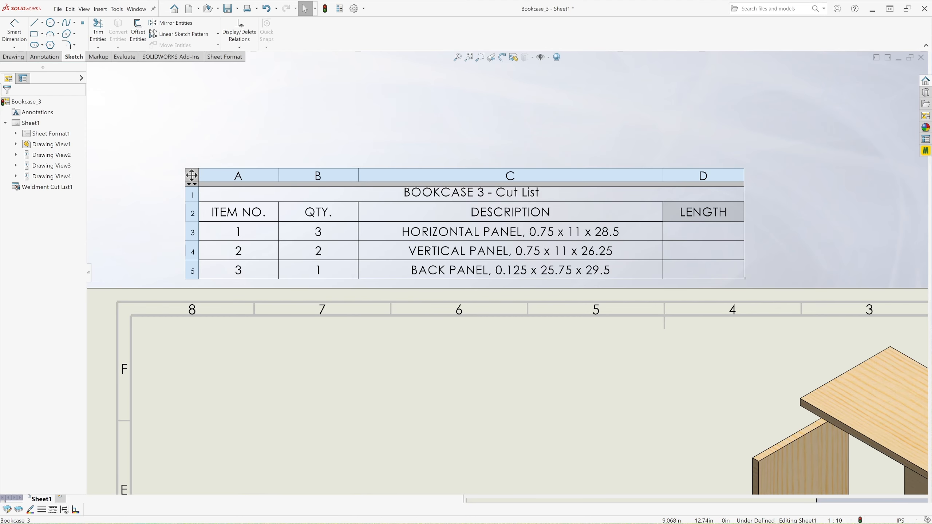
double_click(705, 213)
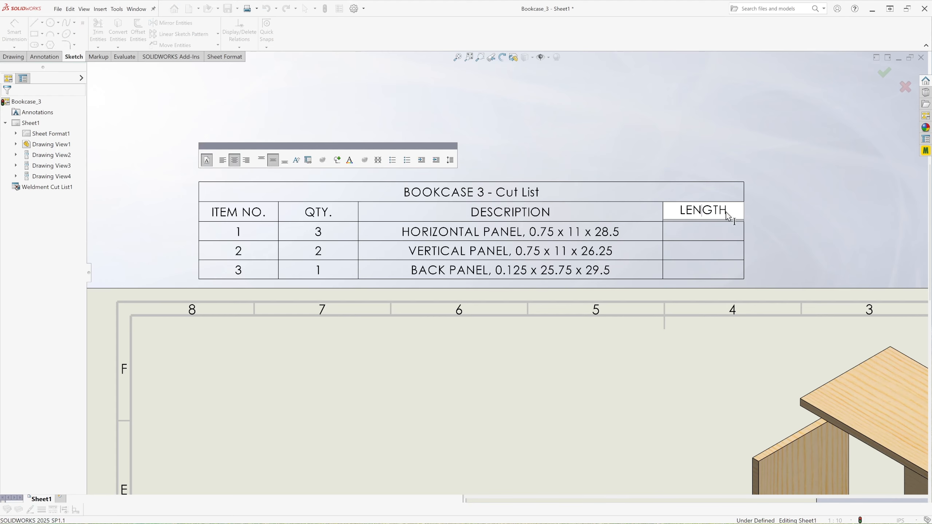
drag(728, 213, 669, 214)
text(MATERIAL)
key(Escape)
Step: Enter PINE as the material for the horizontal panel and vertical panel rows of the cut list
click(702, 230)
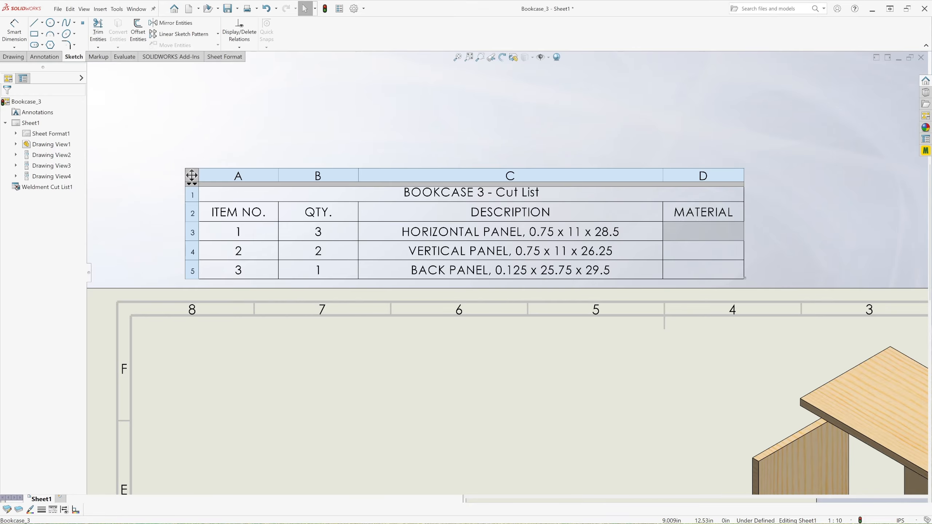
double_click(702, 230)
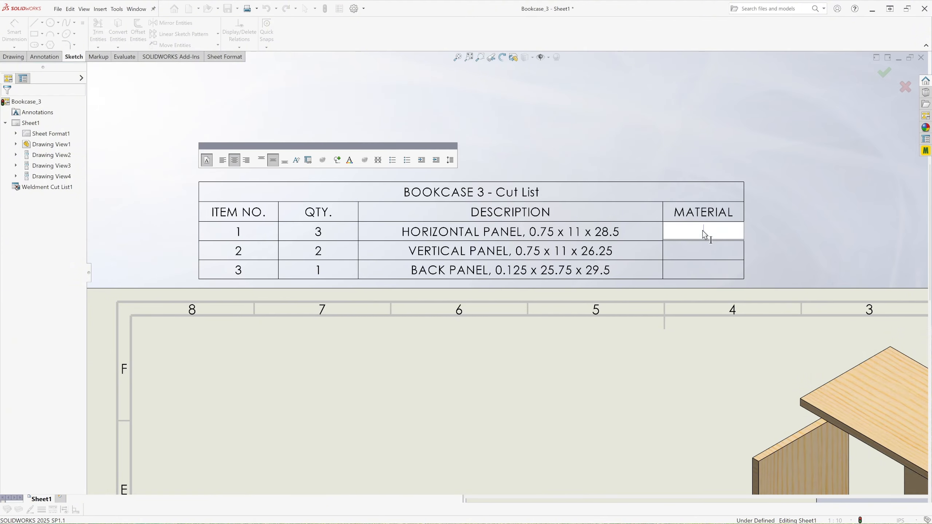
text(PINE)
click(805, 251)
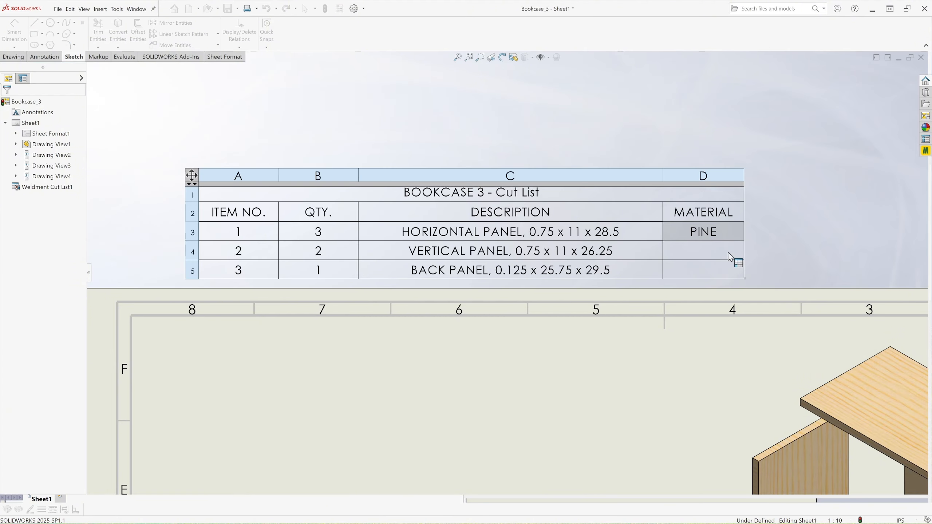
click(710, 255)
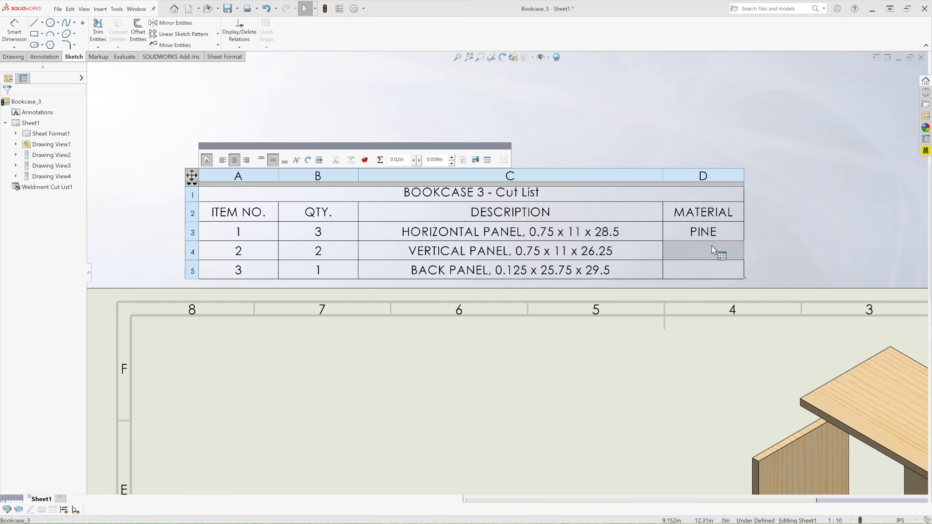
double_click(705, 247)
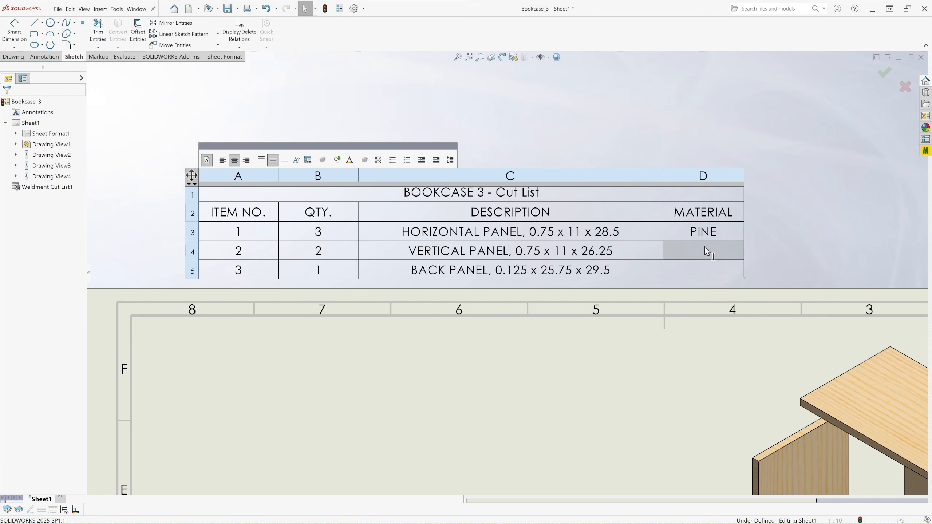
text(PINE)
click(753, 277)
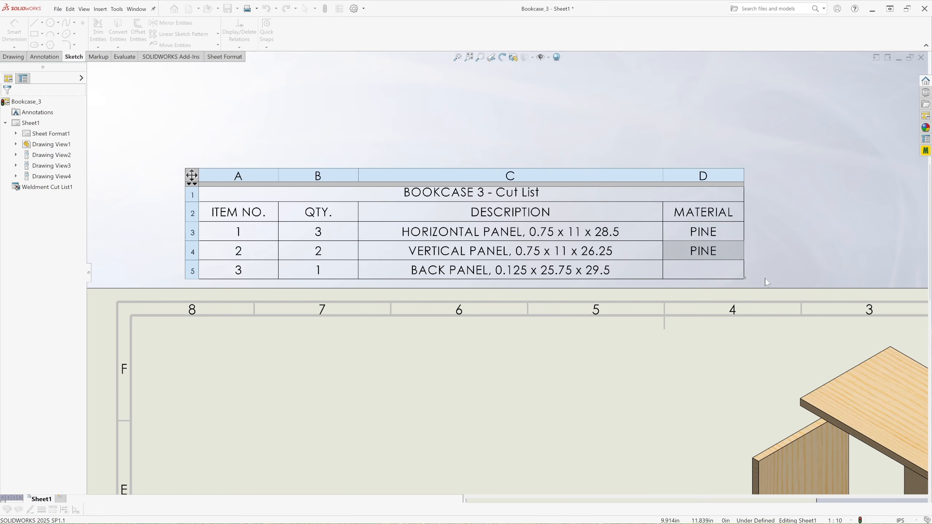
Step: Enter PINE as the material for the back panel row of the cut list
click(705, 274)
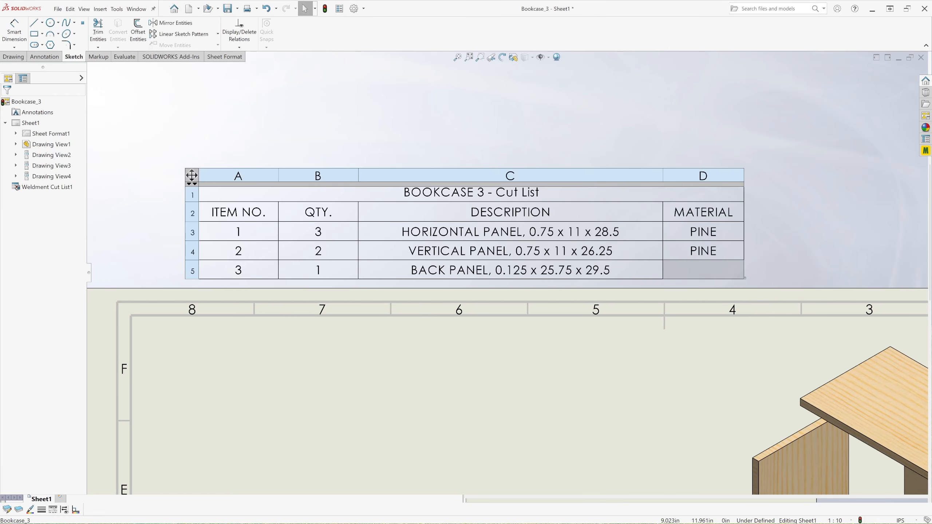
double_click(703, 270)
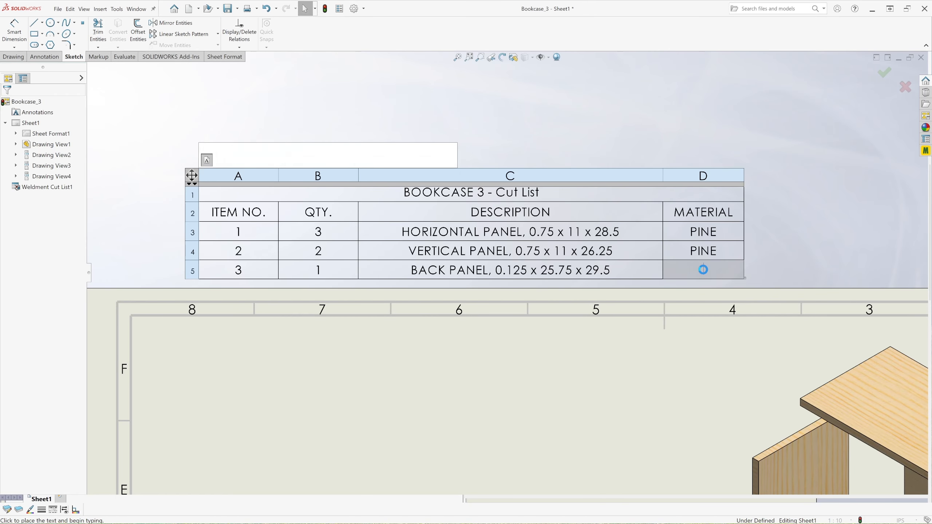
text(P)
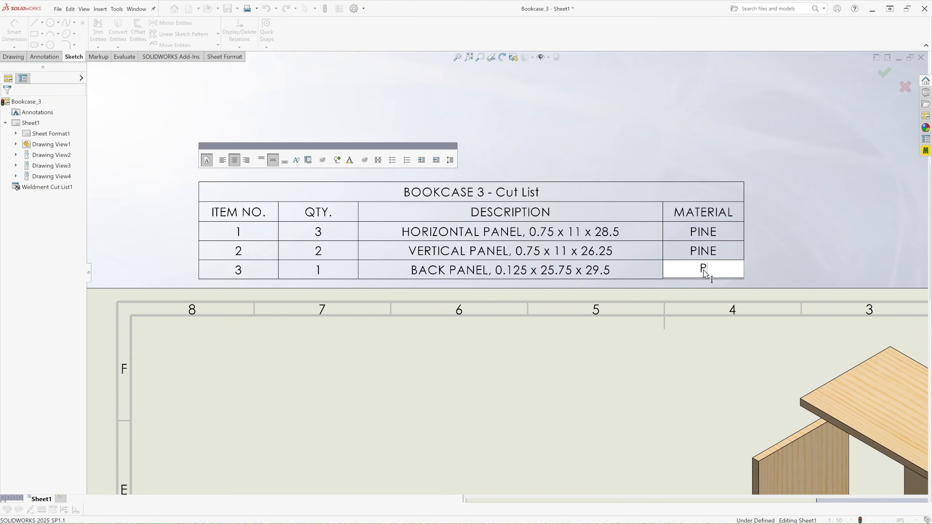
text(INE)
click(803, 266)
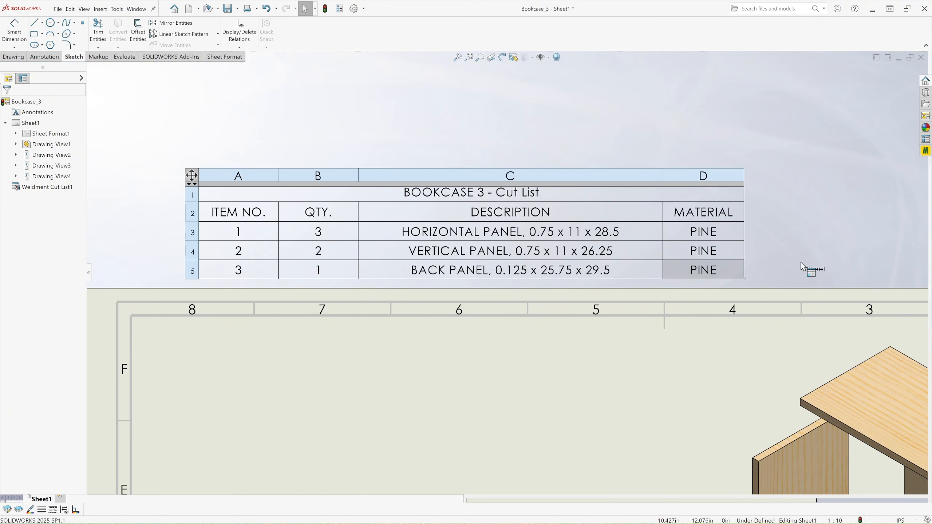
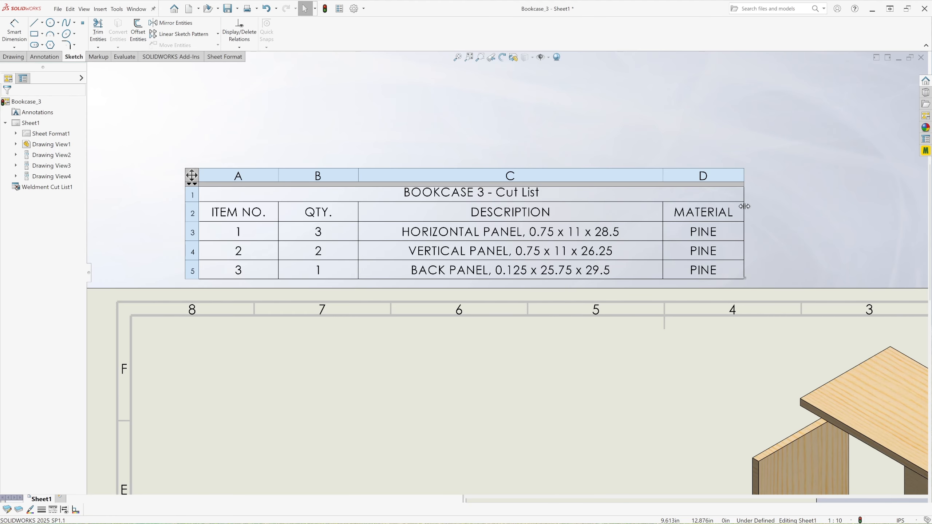
Step: Try inserting an extra column to the right of the MATERIAL column and undo the insertion
right_click(745, 207)
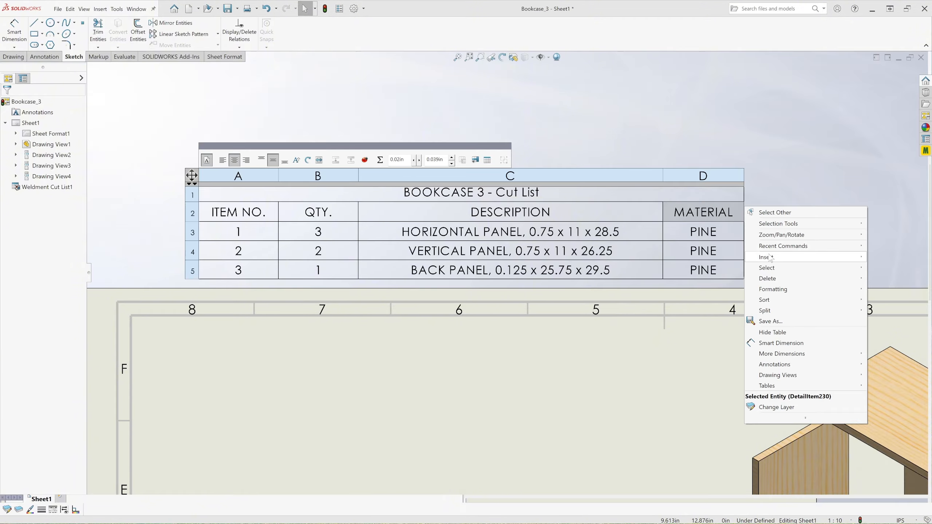
mouse_move(771, 259)
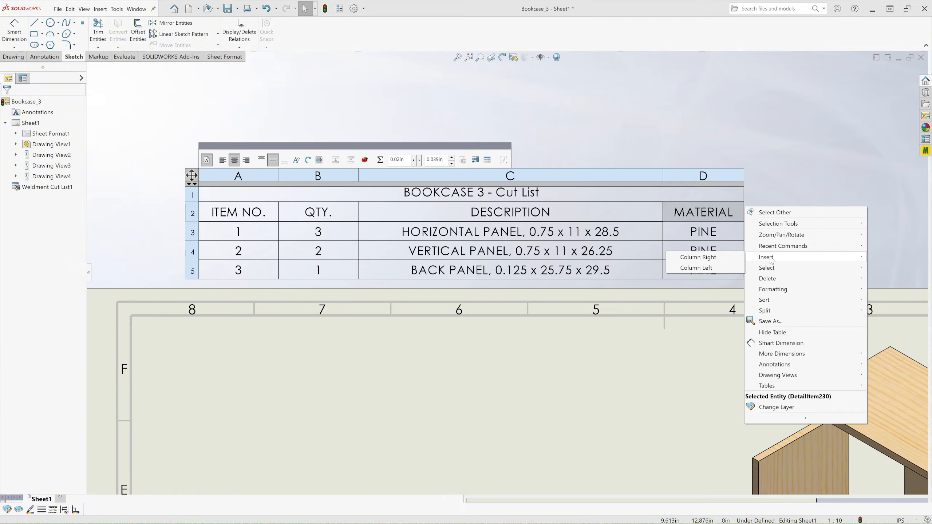
click(710, 258)
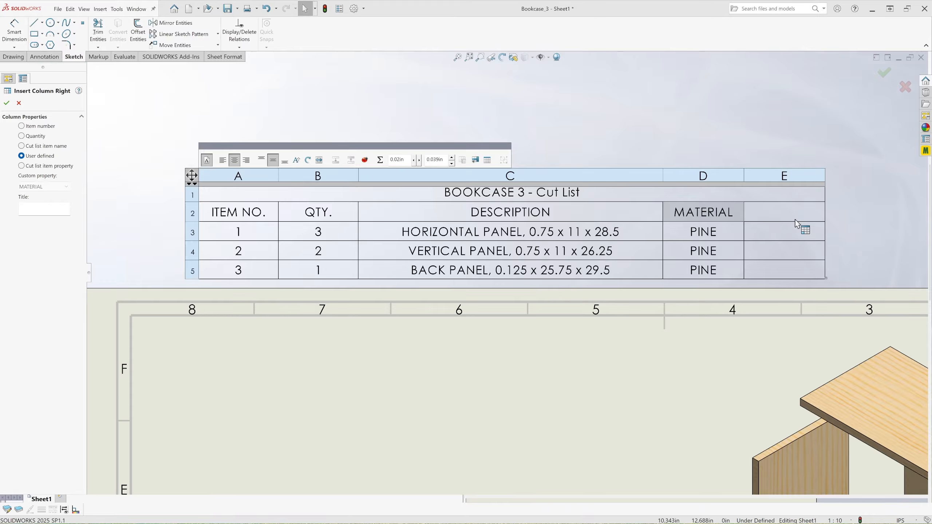
click(267, 9)
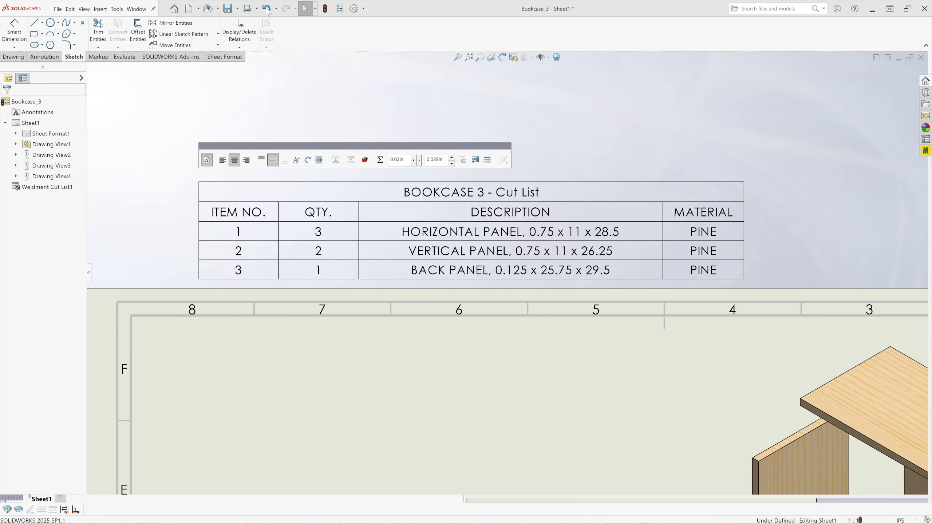
Step: Move the cut list table onto the sheet, aligning it with the upper-left inside corner of the drawing border
mouse_move(404, 189)
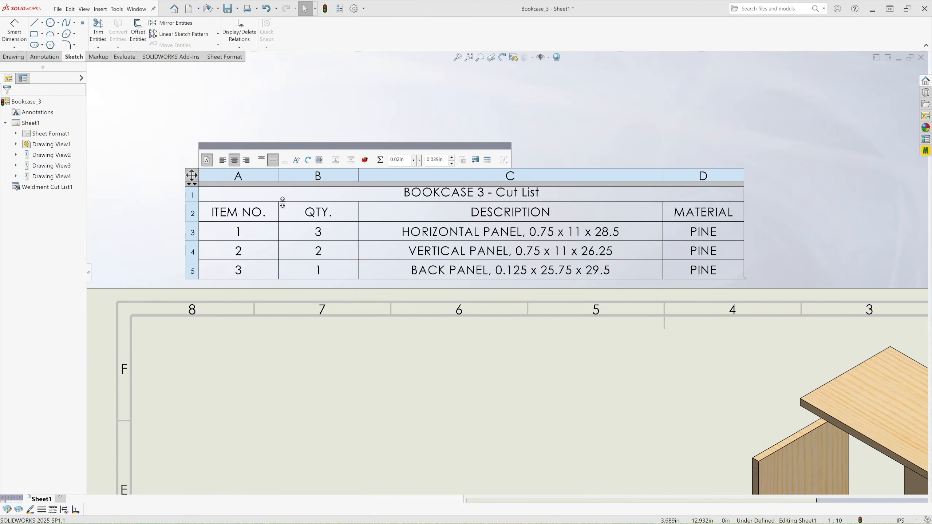
click(191, 176)
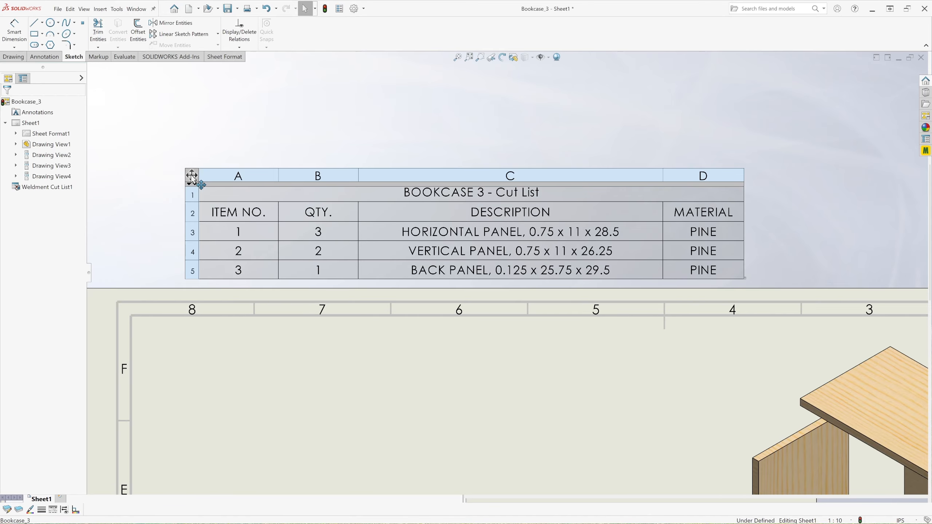
drag(191, 176, 124, 309)
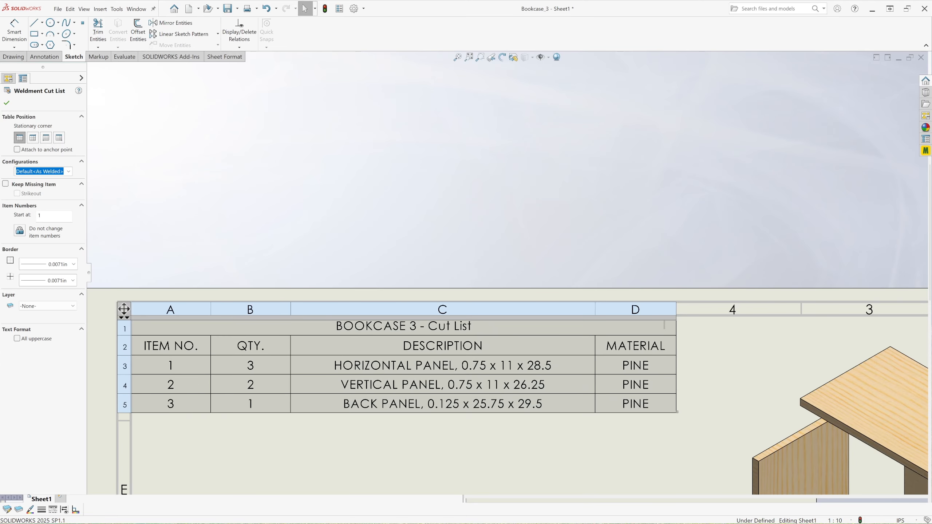
click(6, 104)
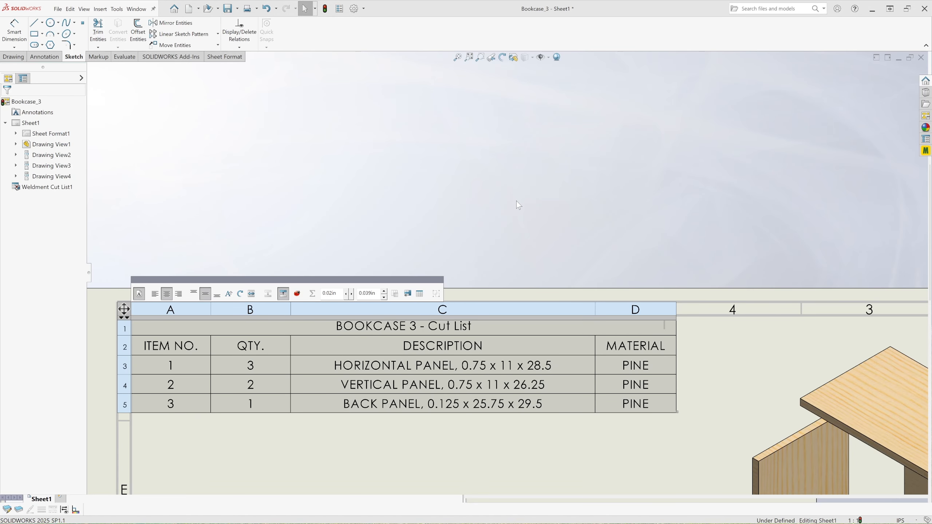
click(430, 272)
Step: Add item balloons to the top, middle and bottom horizontal panels in the exploded view
click(469, 57)
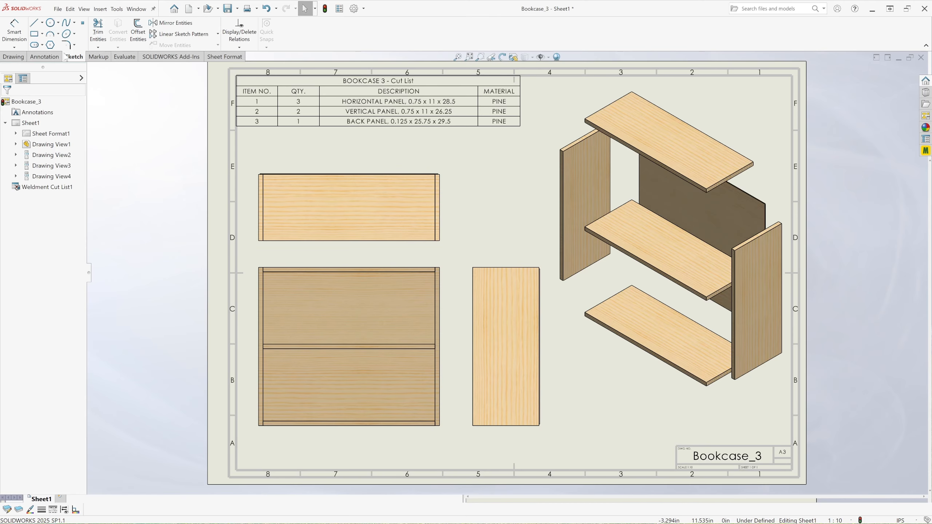
click(46, 57)
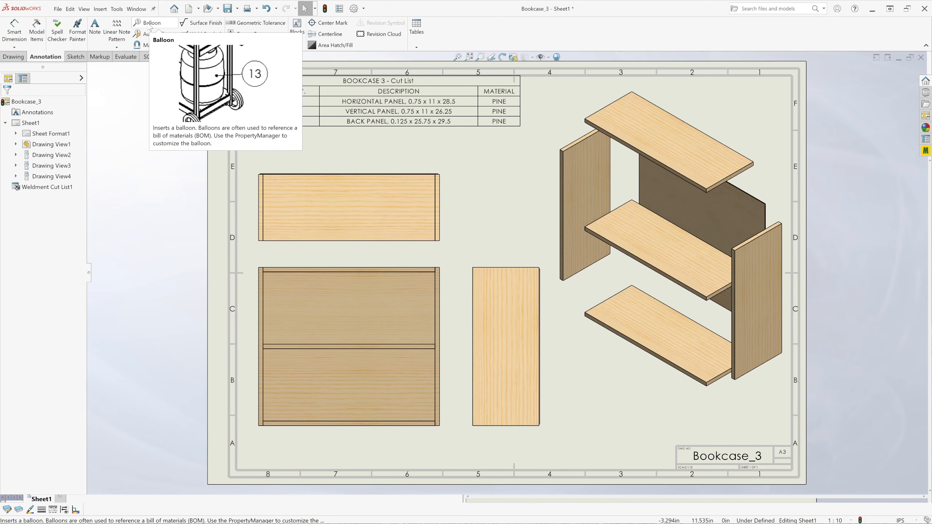
click(150, 24)
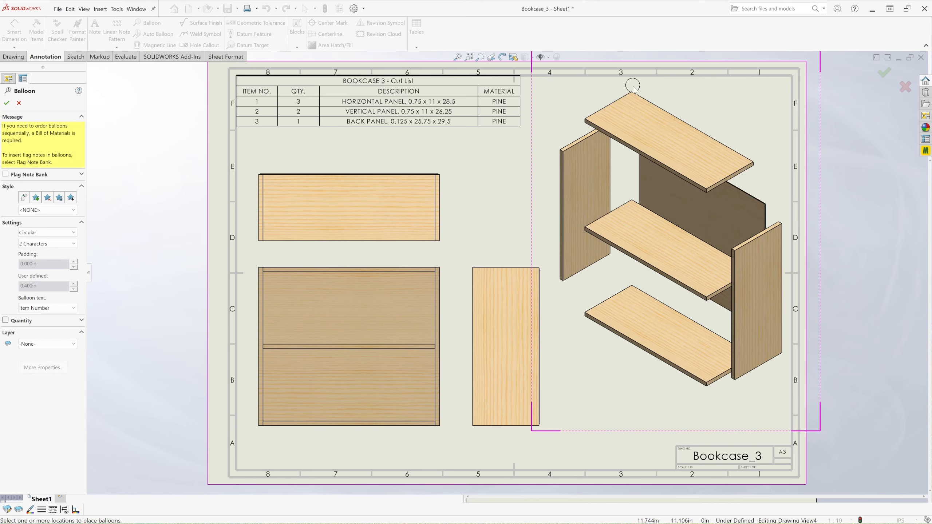
click(656, 119)
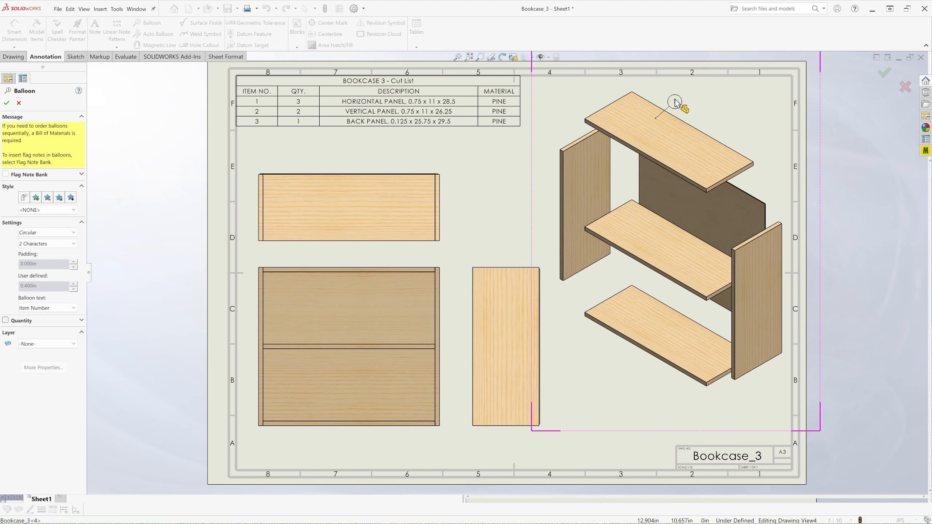
click(680, 98)
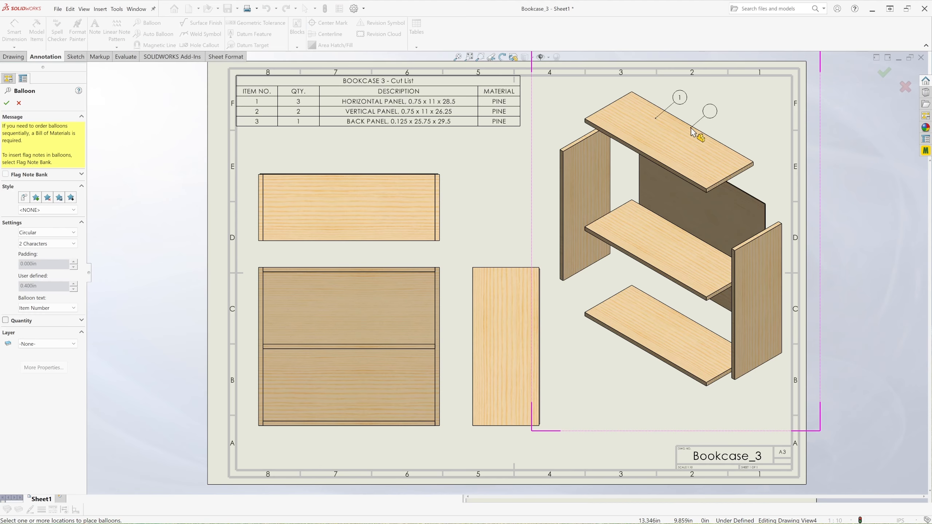
click(623, 218)
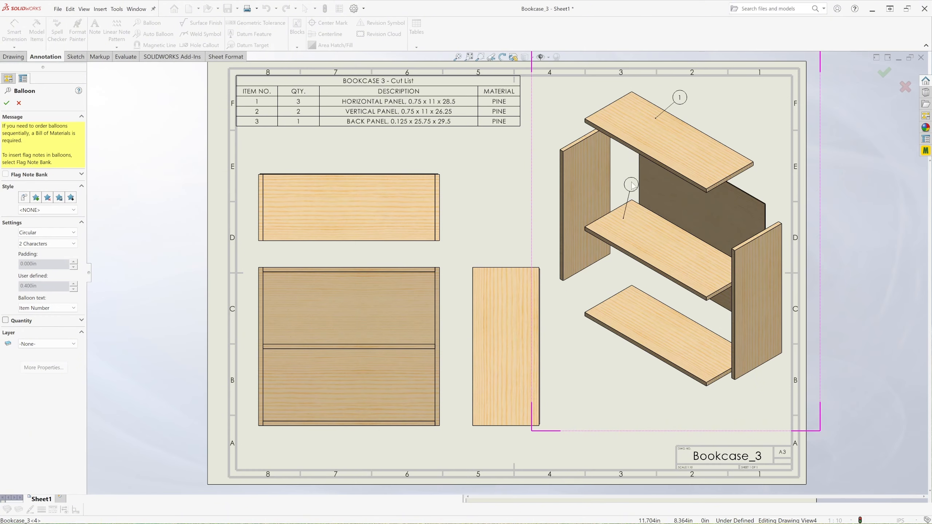
click(629, 182)
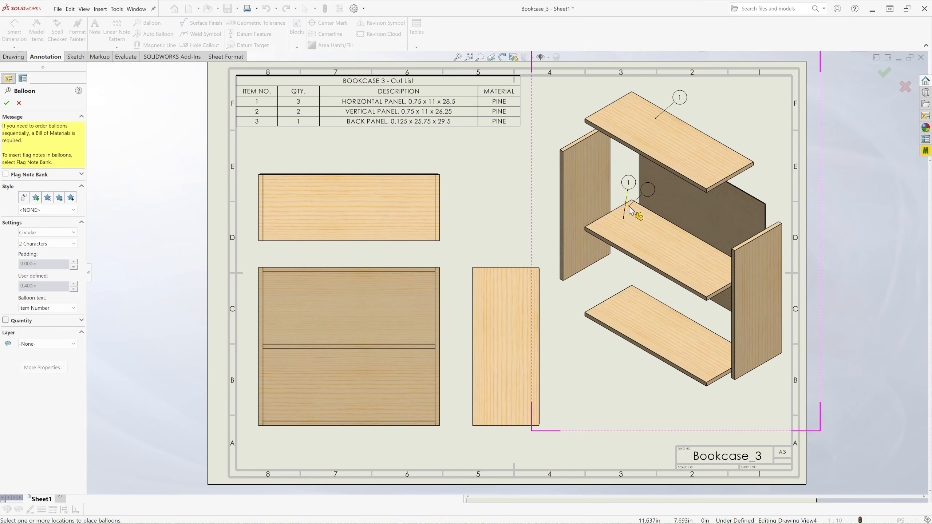
click(616, 307)
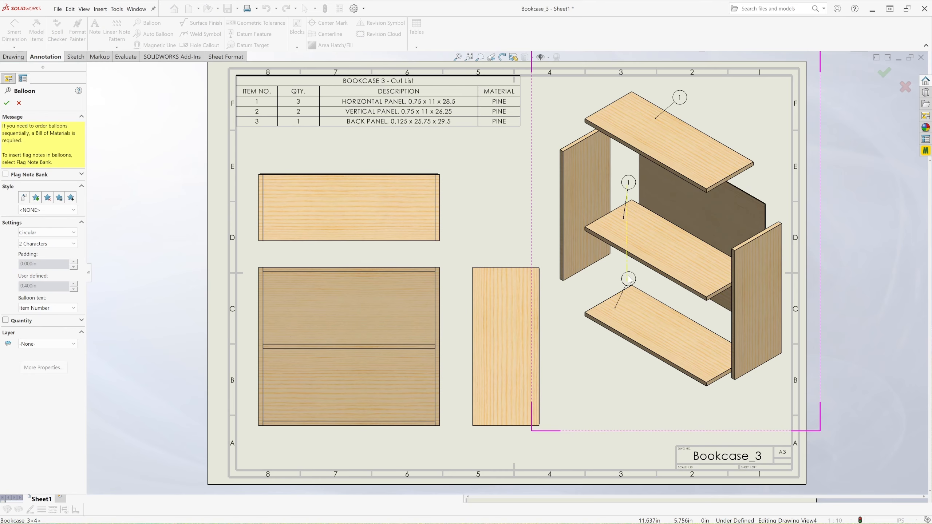
click(608, 283)
Step: Add item balloons to both vertical panels and the back panel in the exploded view
click(553, 126)
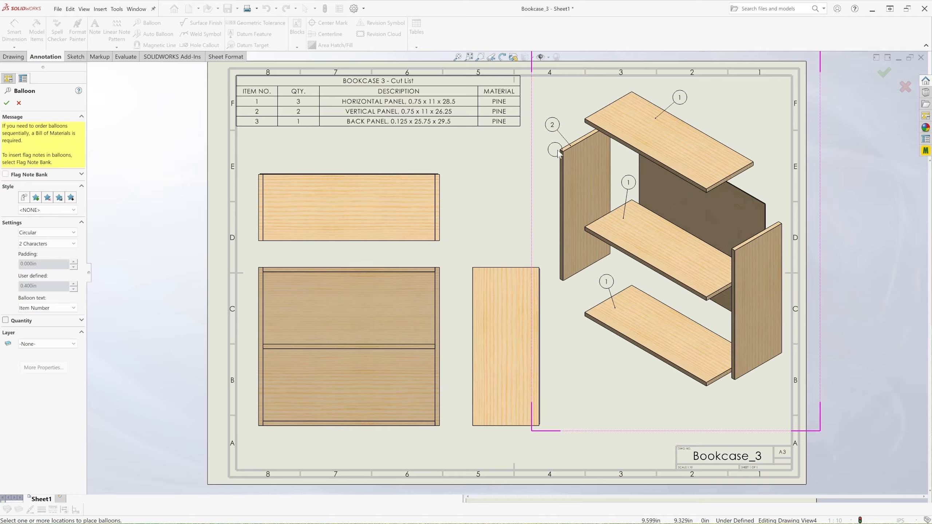
click(754, 360)
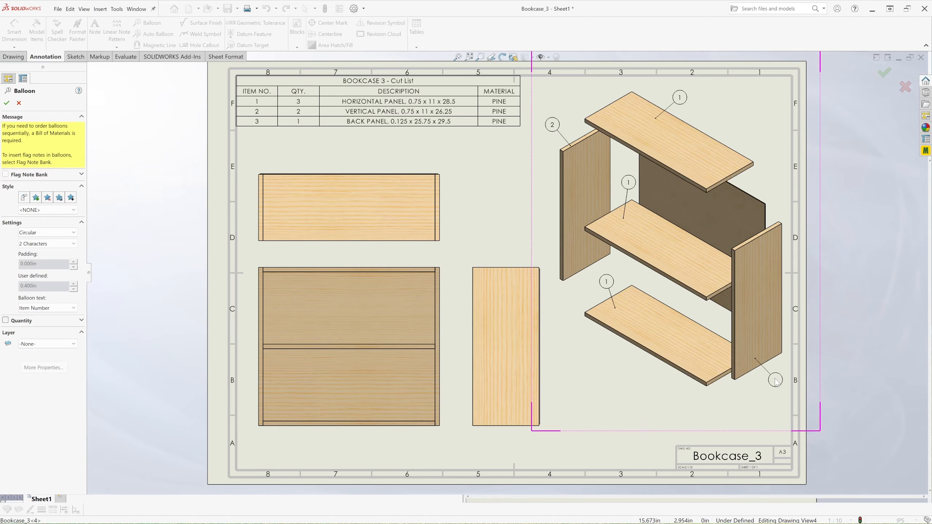
click(770, 387)
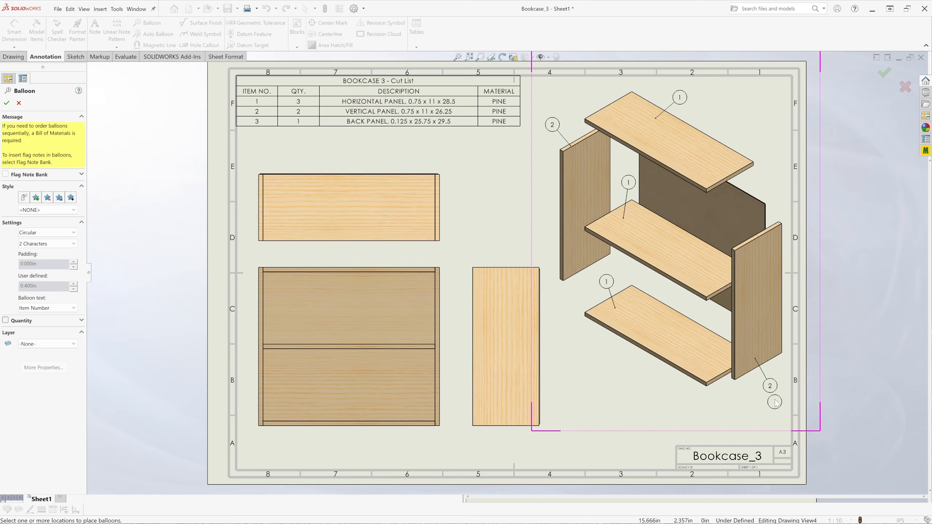
click(742, 203)
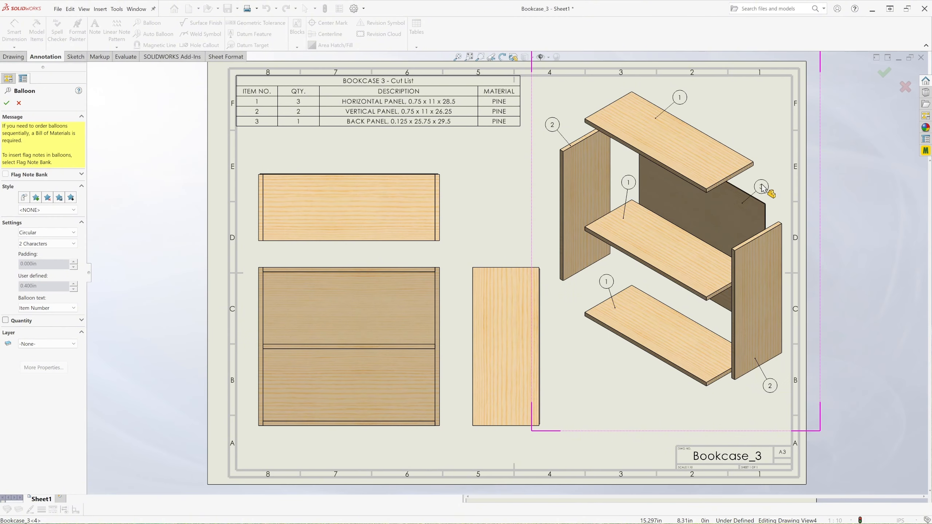
click(770, 171)
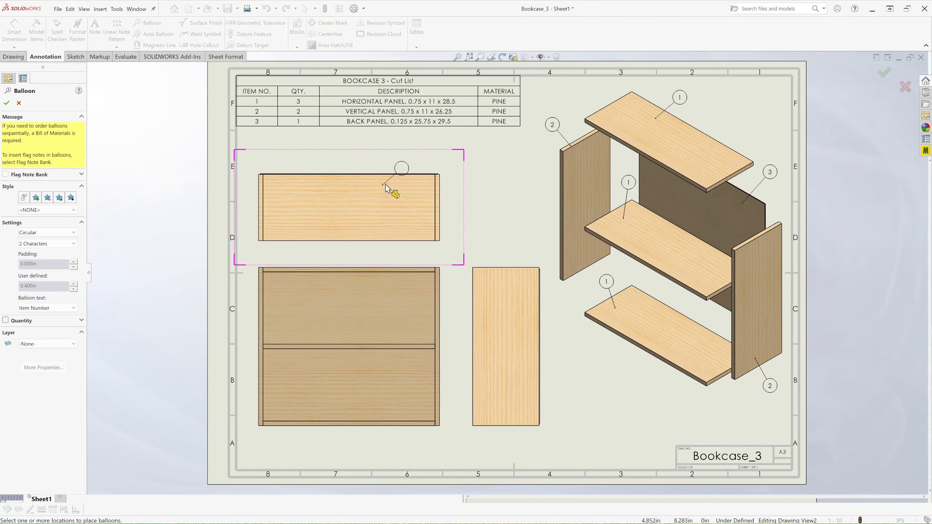
key(Escape)
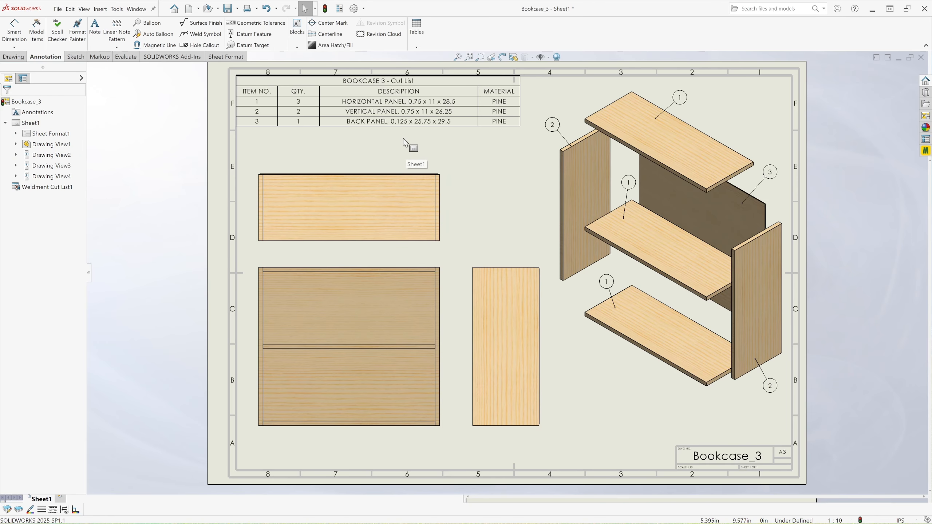
Step: Change the document layer to FORMAT and dimension the back panel's width above the top view
click(18, 33)
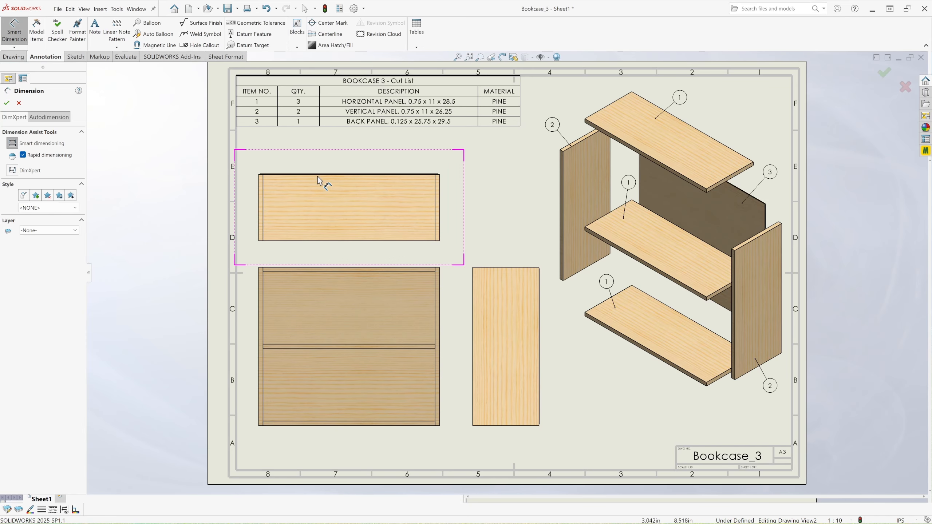
scroll(318, 180, down, 5)
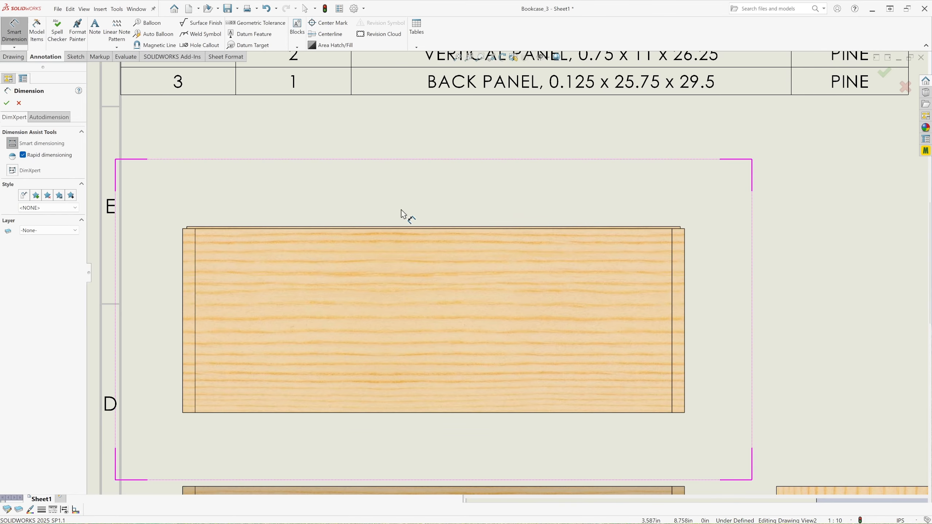
click(412, 229)
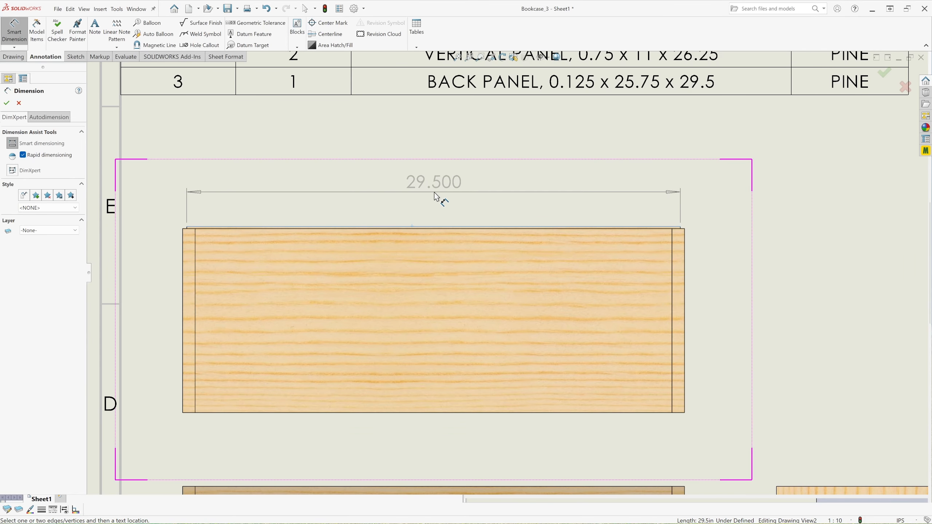
key(Escape)
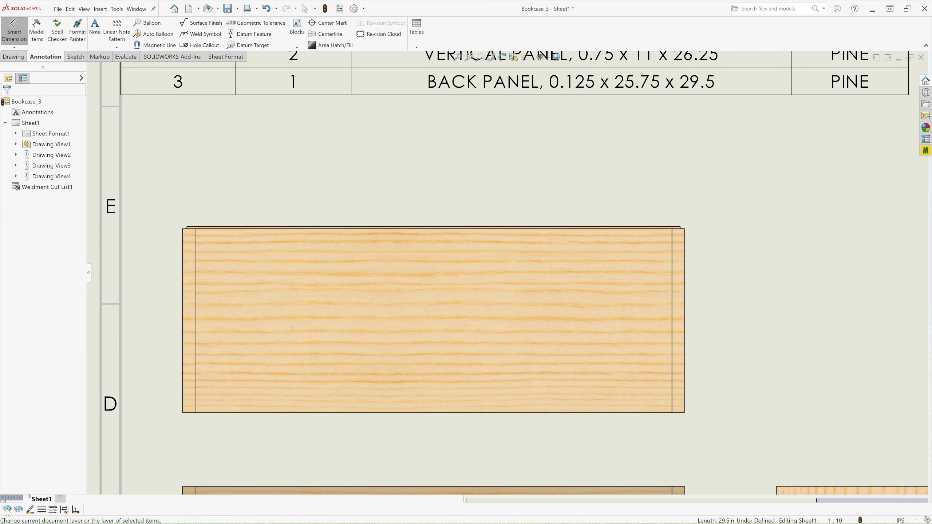
click(7, 510)
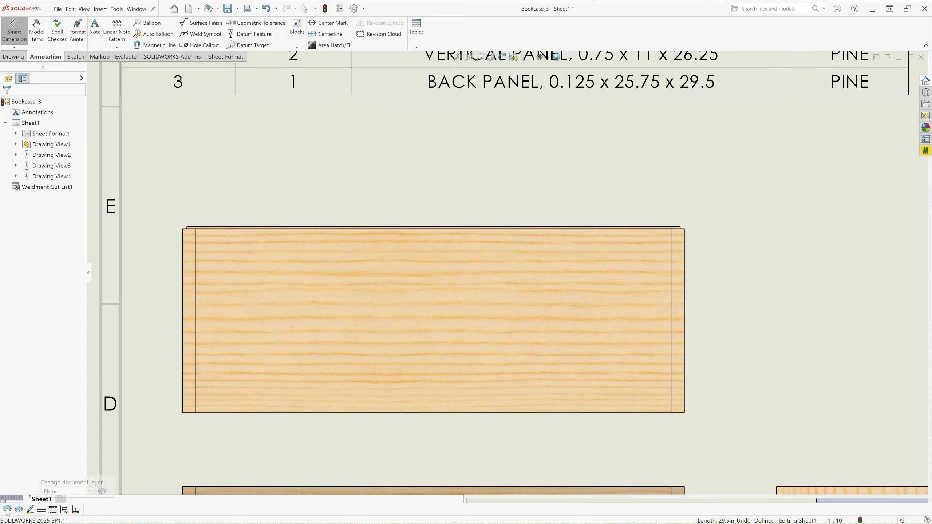
click(89, 491)
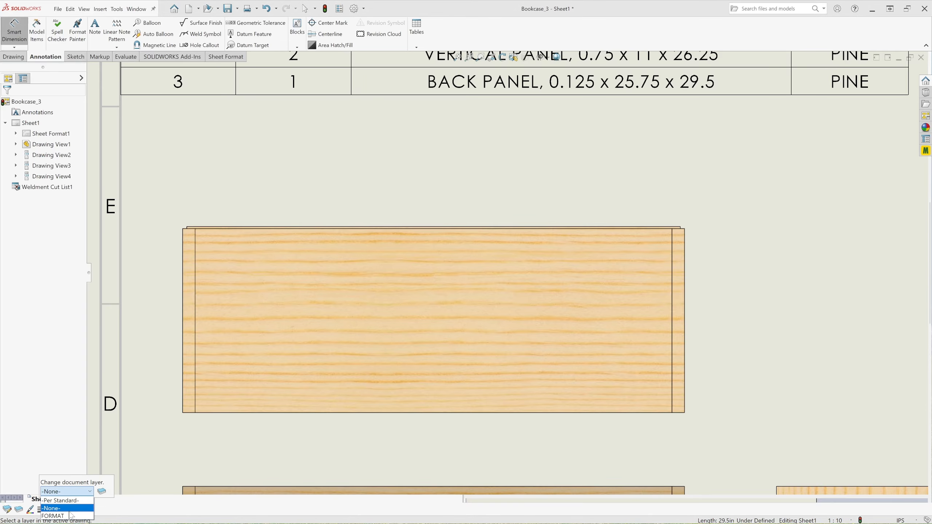
click(70, 516)
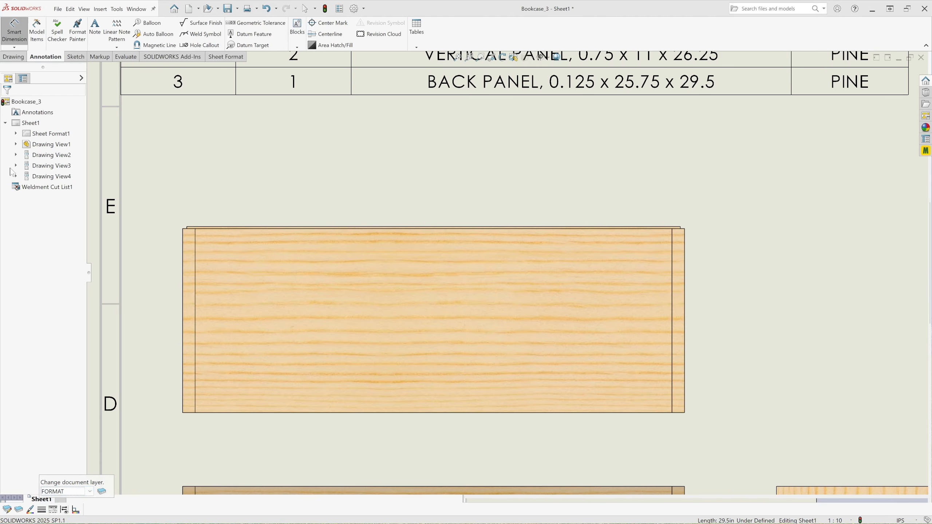
click(437, 230)
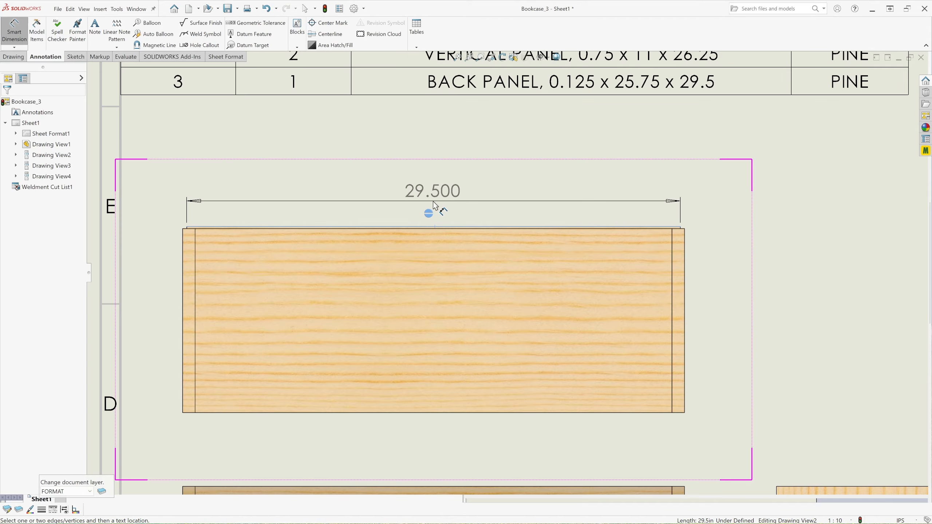
click(434, 205)
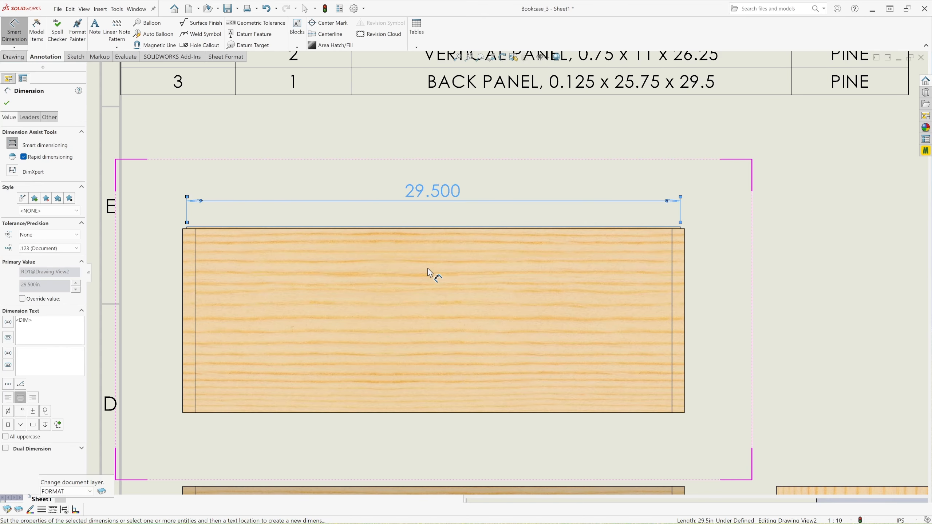
Step: Dimension the back panel's height along the rear edge of the side view
key(z)
scroll(446, 354, up, 4)
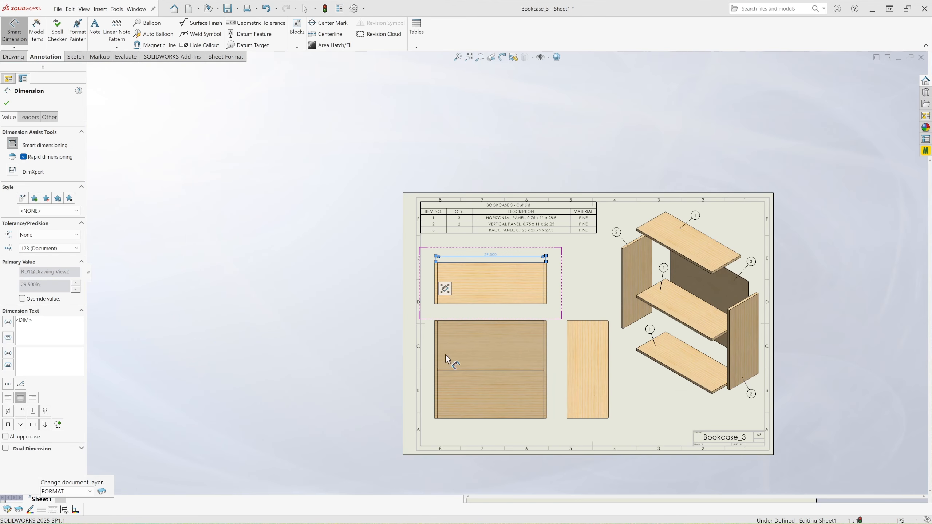
scroll(587, 312, down, 6)
scroll(571, 313, down, 1)
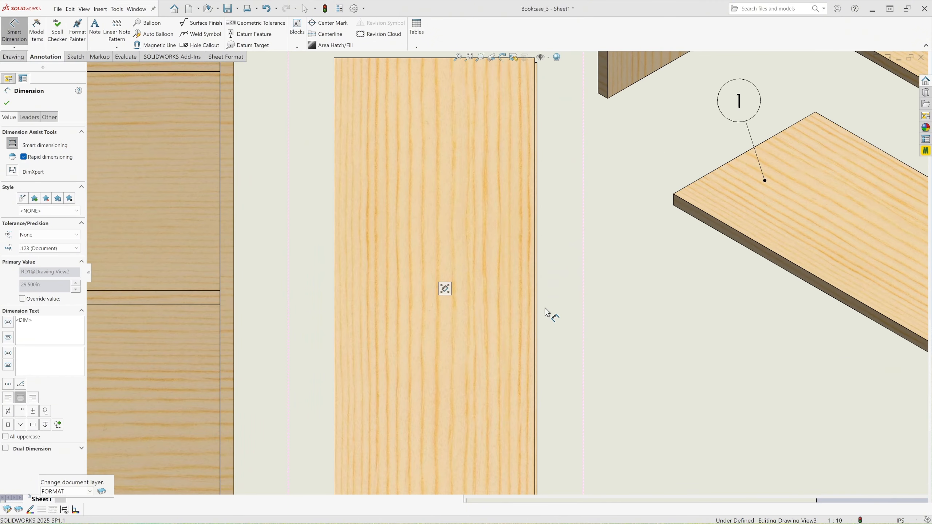
click(566, 305)
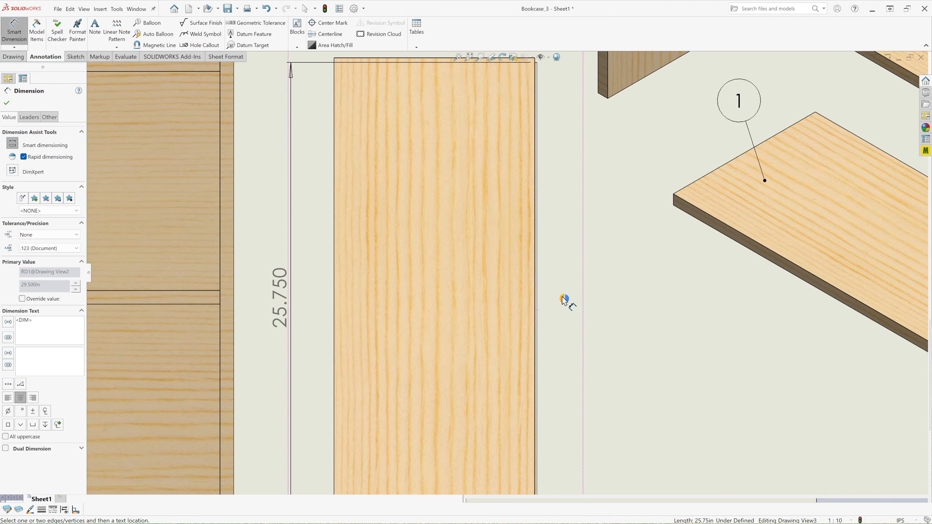
click(573, 307)
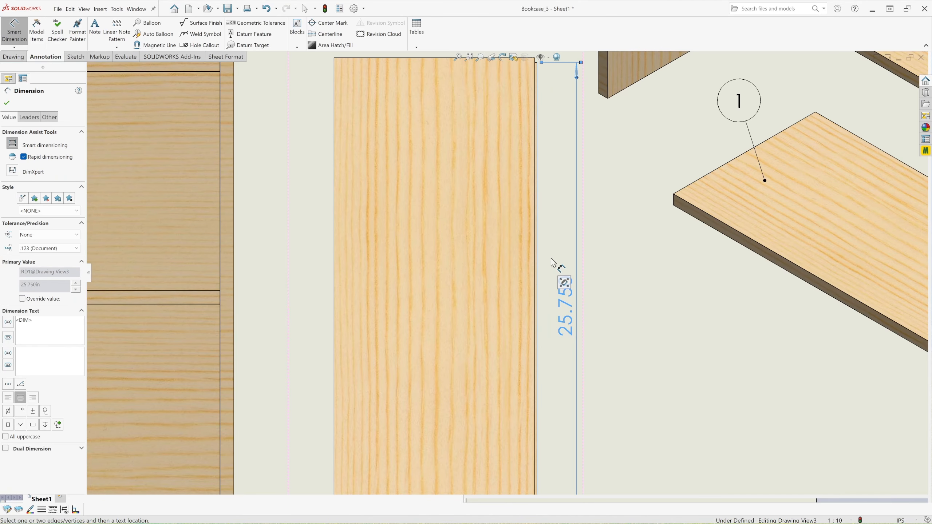
Step: Dimension the back panel's thickness above the upper rear corner of the side view
key(f)
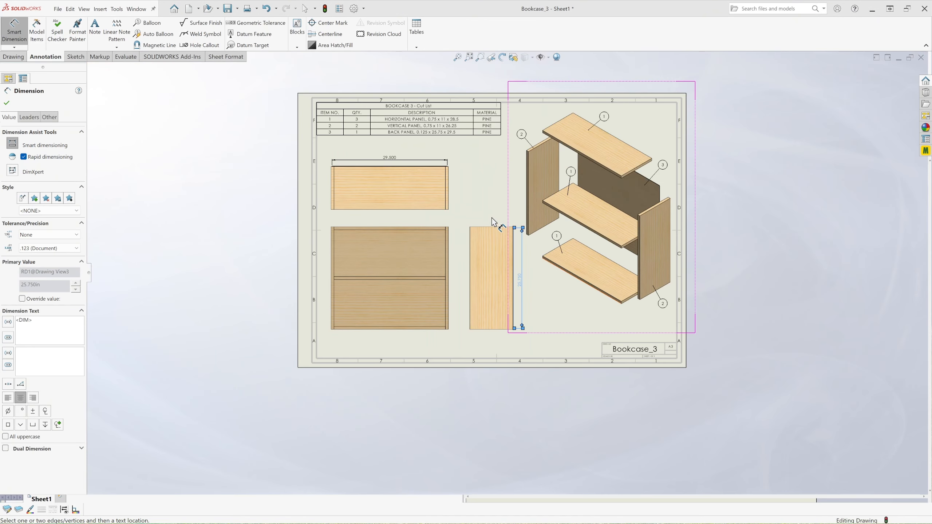
scroll(494, 223, up, 10)
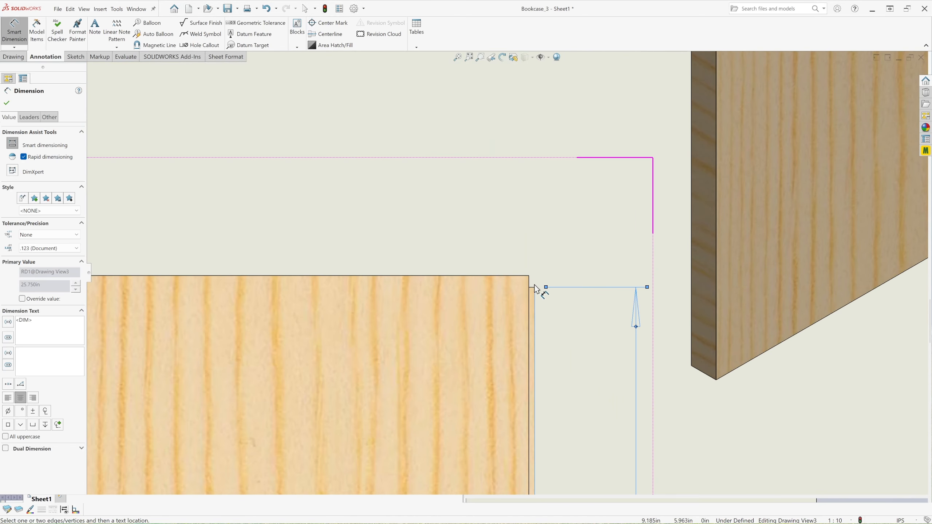
click(531, 289)
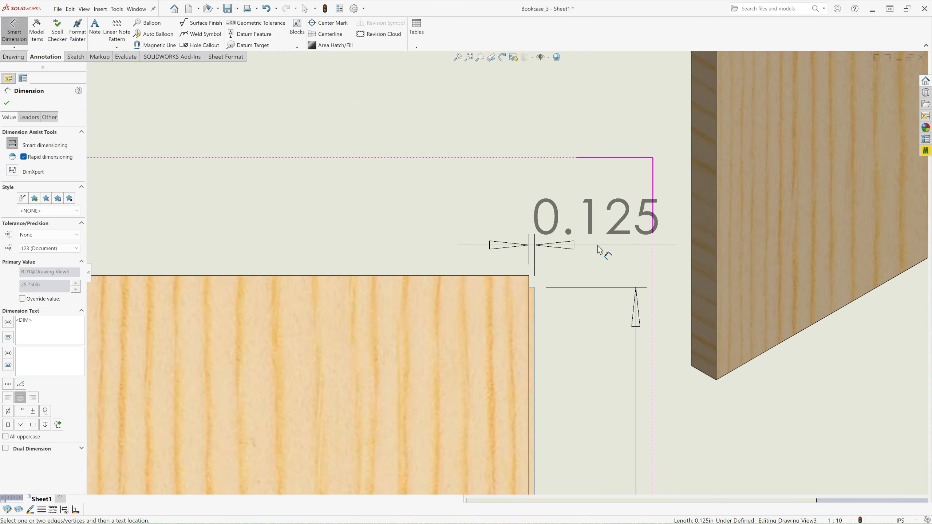
click(607, 252)
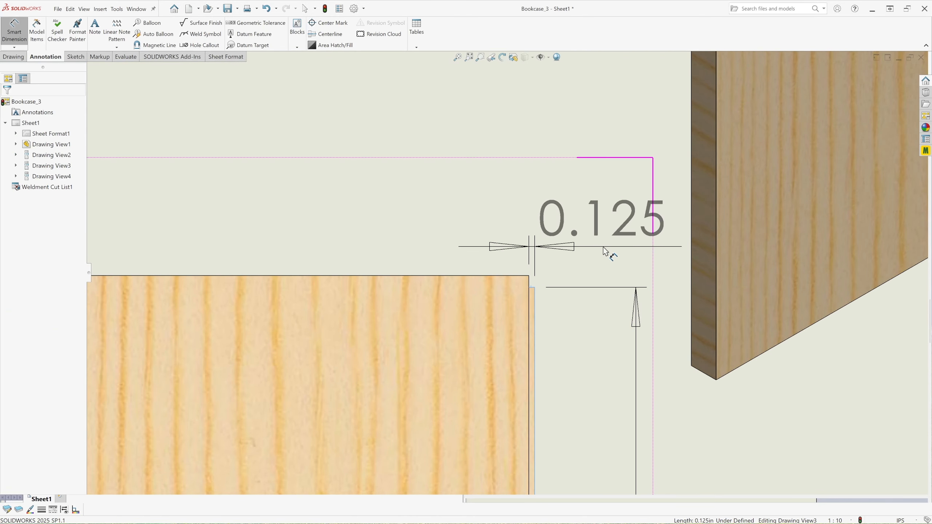
key(Escape)
Step: Dimension the vertical panel's depth above the side view, in line with the back panel's thickness dimension
click(395, 277)
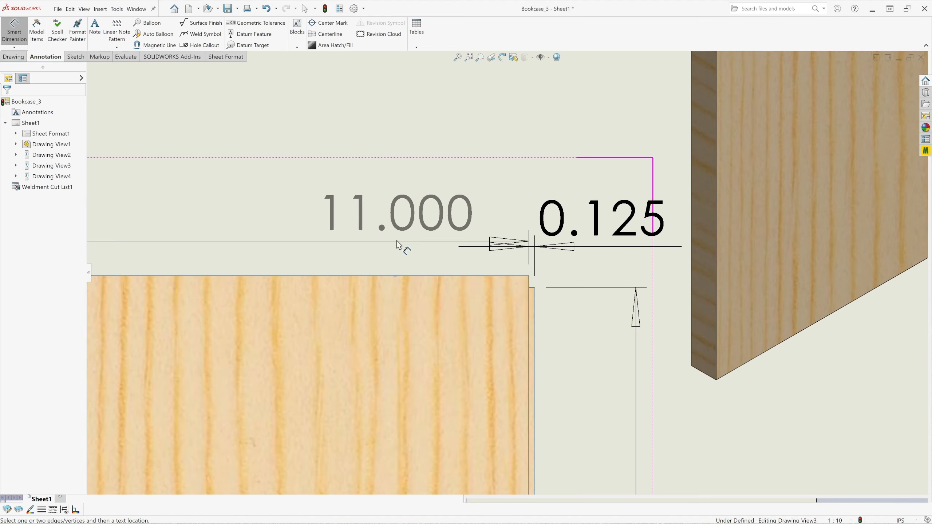
scroll(396, 241, up, 2)
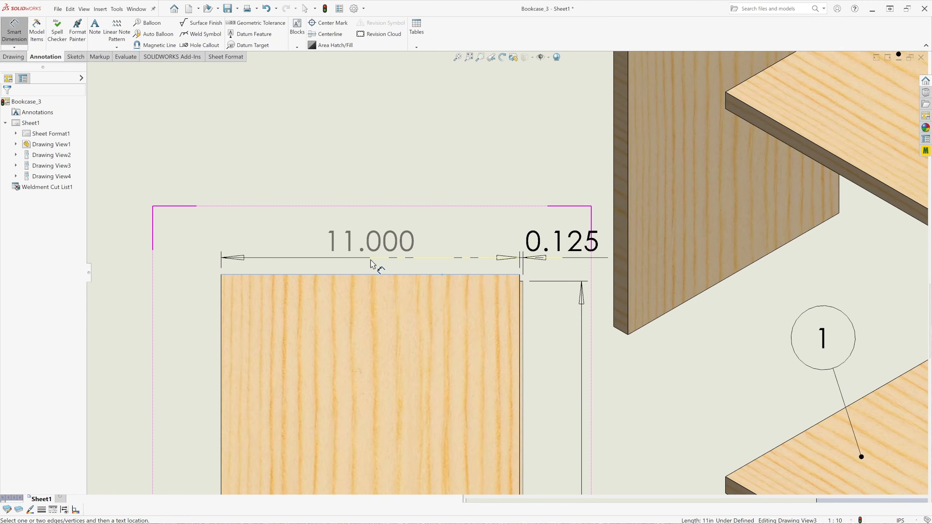
click(371, 260)
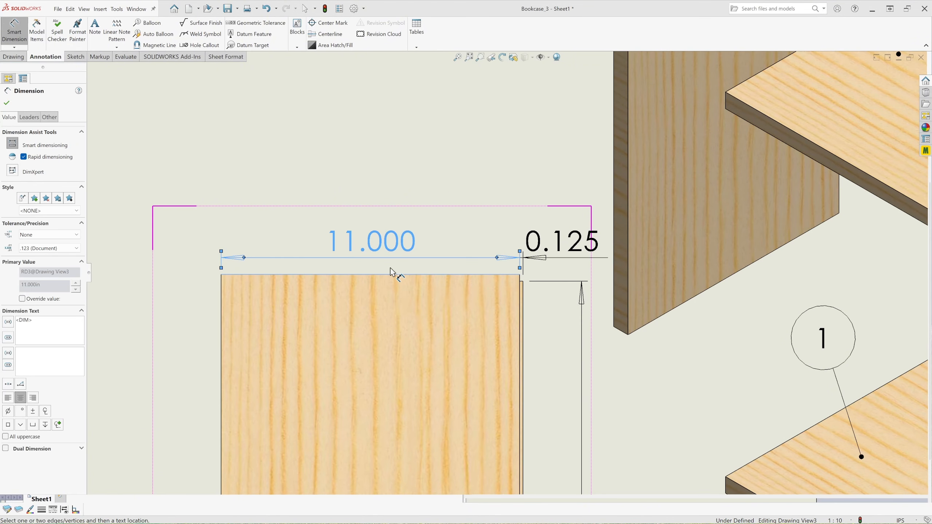
key(f)
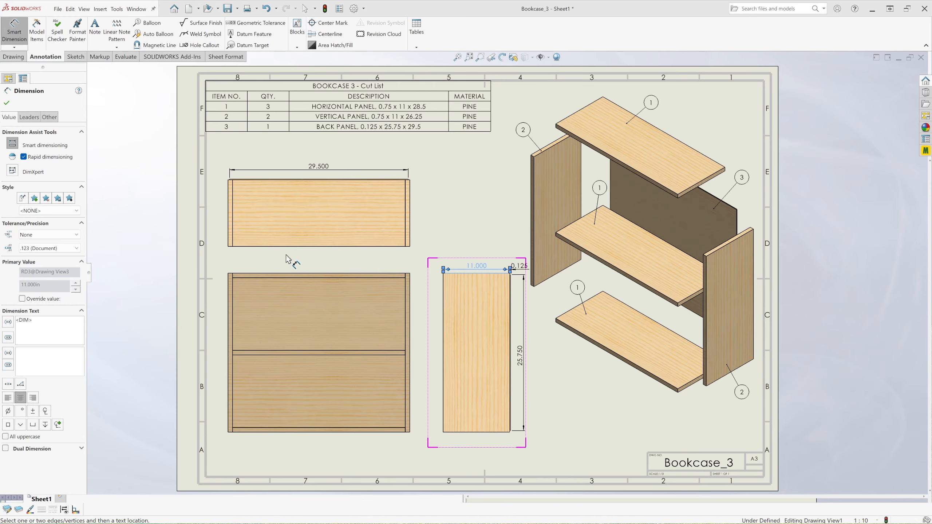
Step: Dimension the horizontal panel's width between the side panels, placing the dimension just above the front view
scroll(333, 271, down, 4)
scroll(388, 235, down, 1)
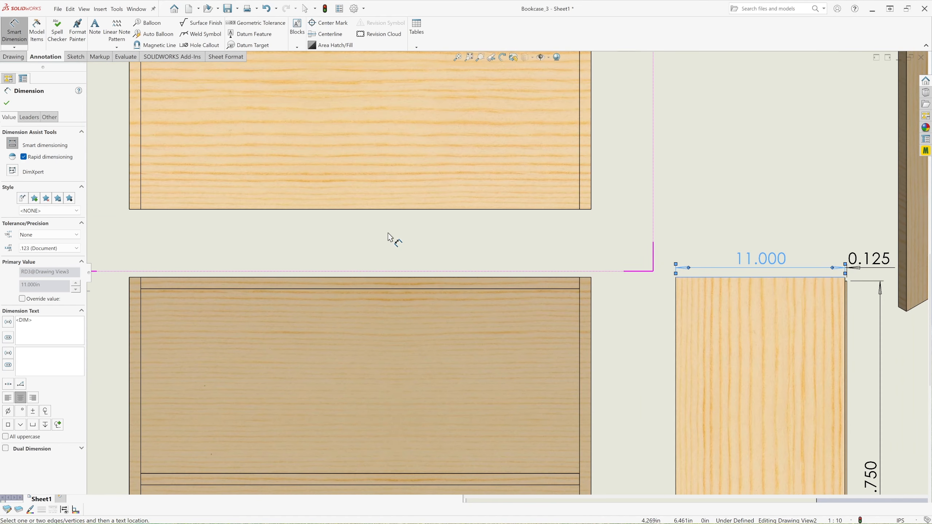
click(353, 289)
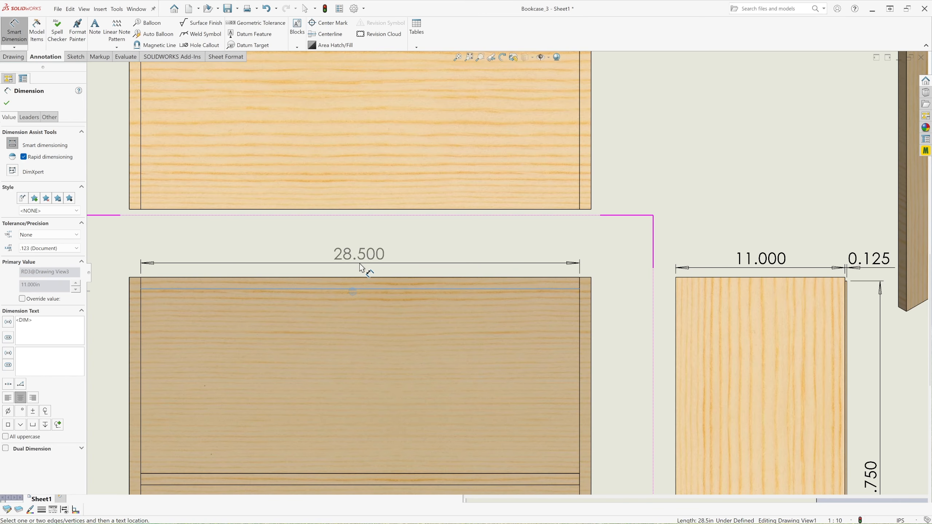
click(361, 265)
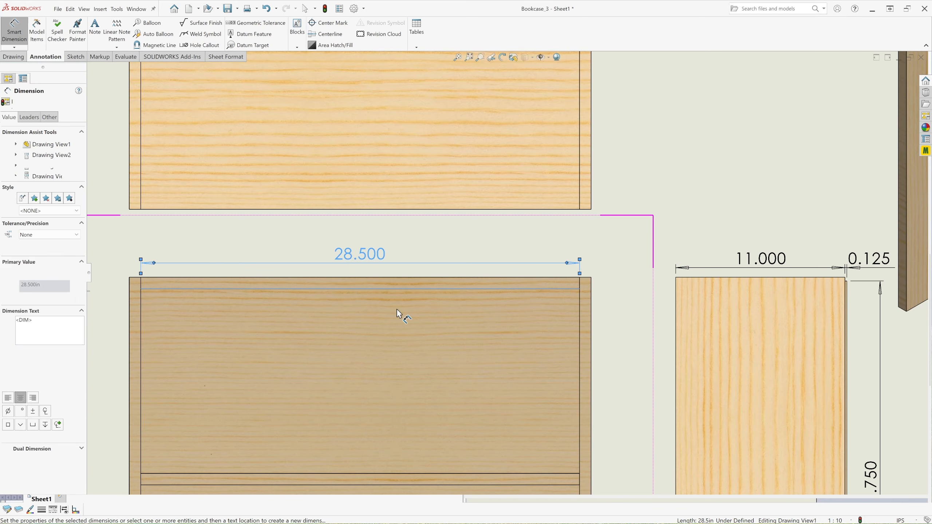
Step: Dimension the vertical panel's height beside the front view, between it and the side view, and show the whole sheet
scroll(510, 277, up, 2)
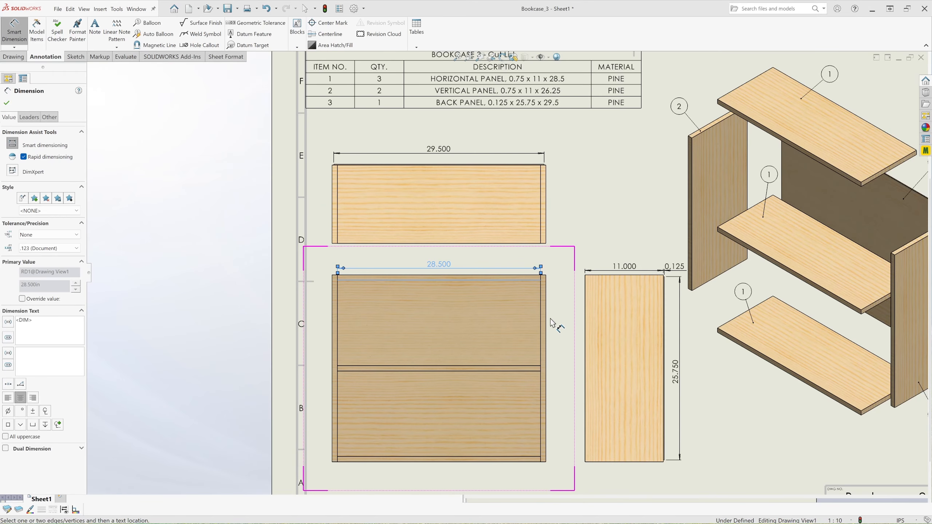
click(544, 352)
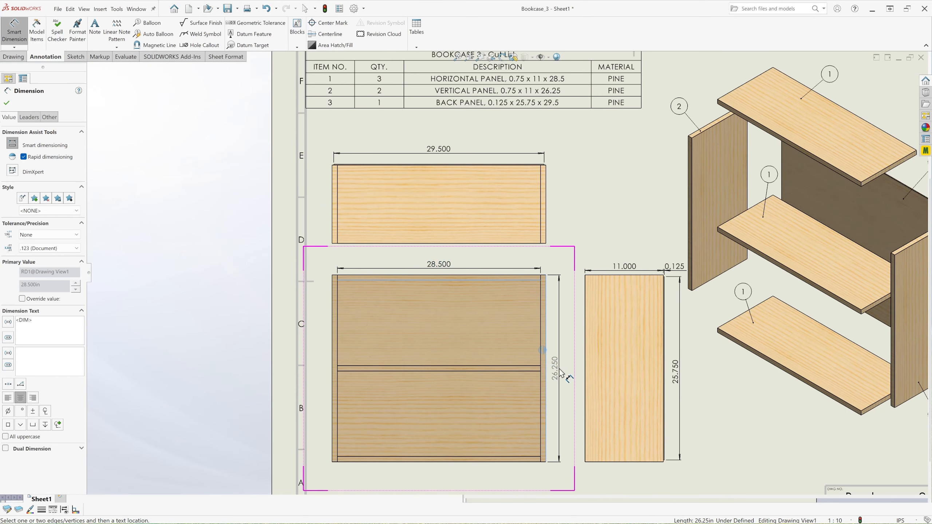
click(560, 372)
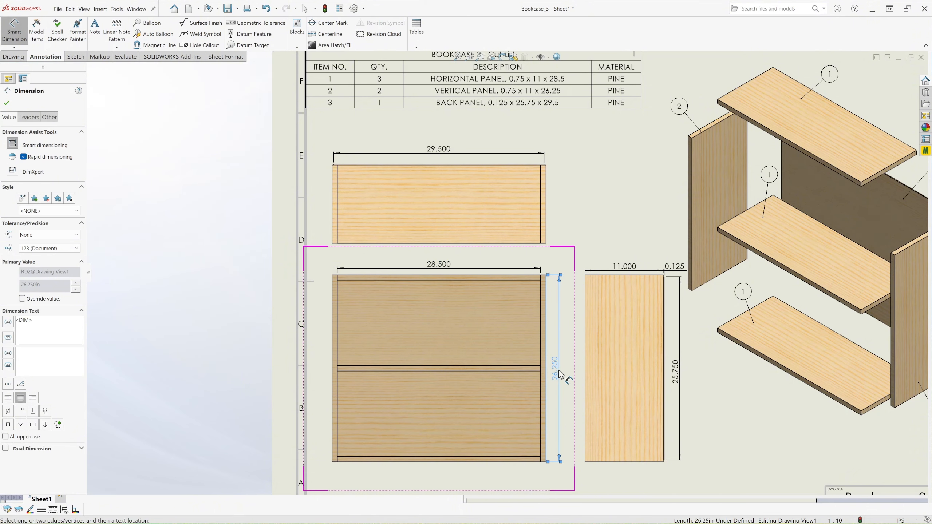
key(Escape)
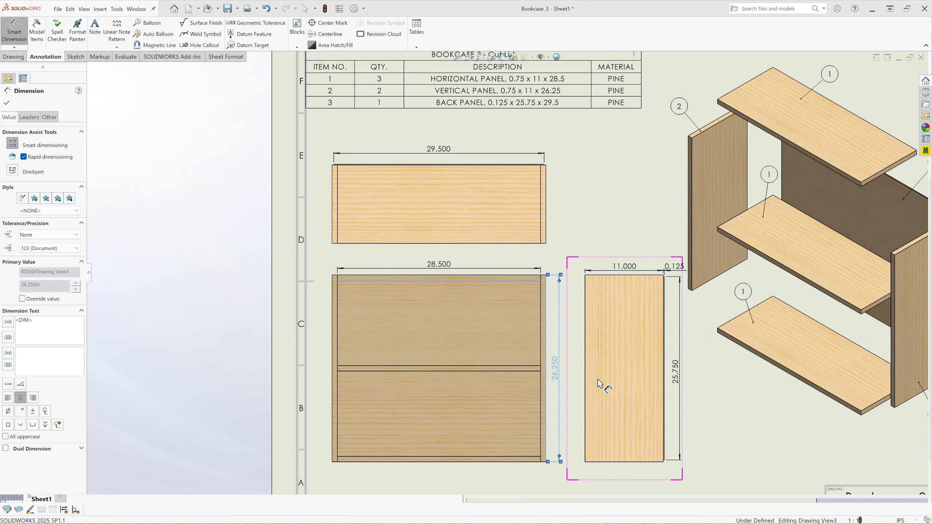
key(Escape)
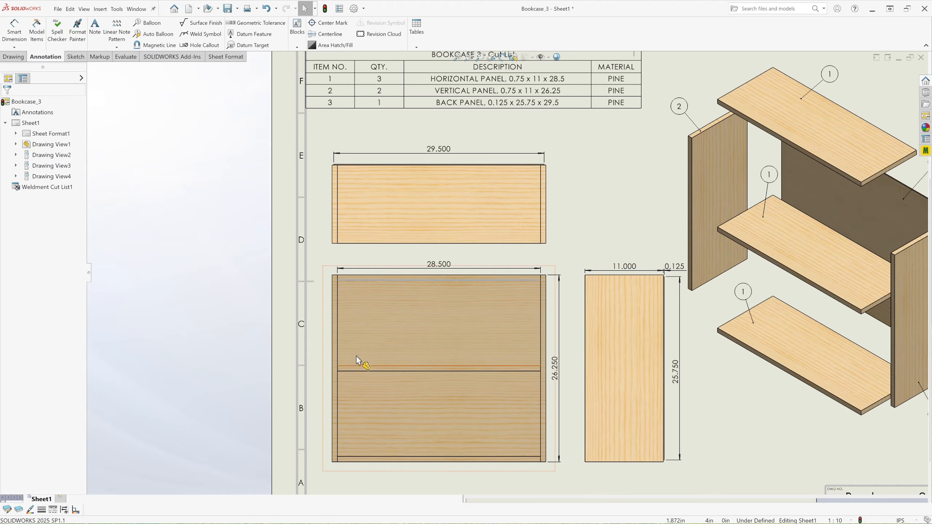
key(f)
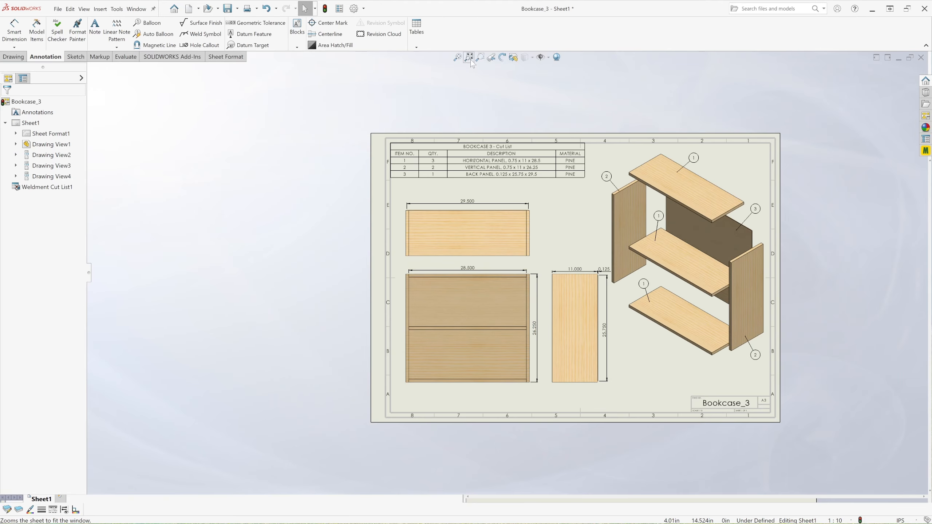
click(469, 57)
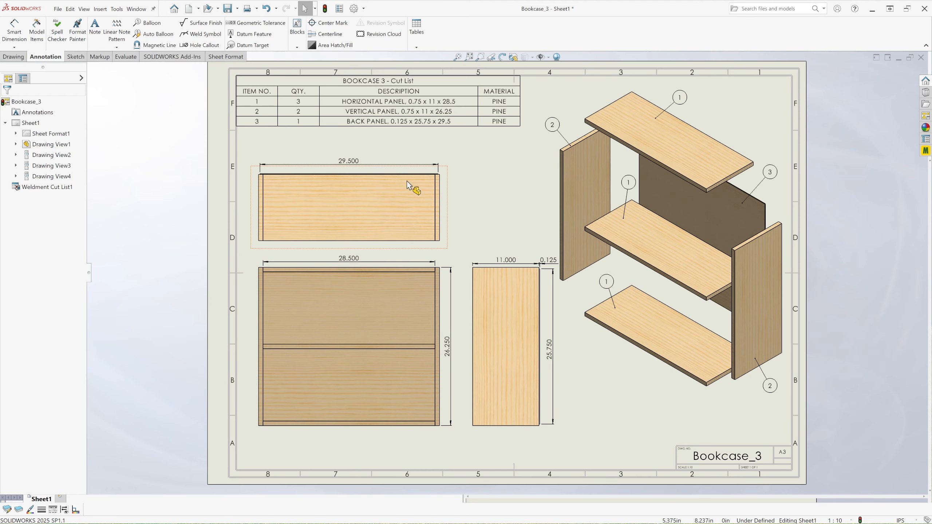